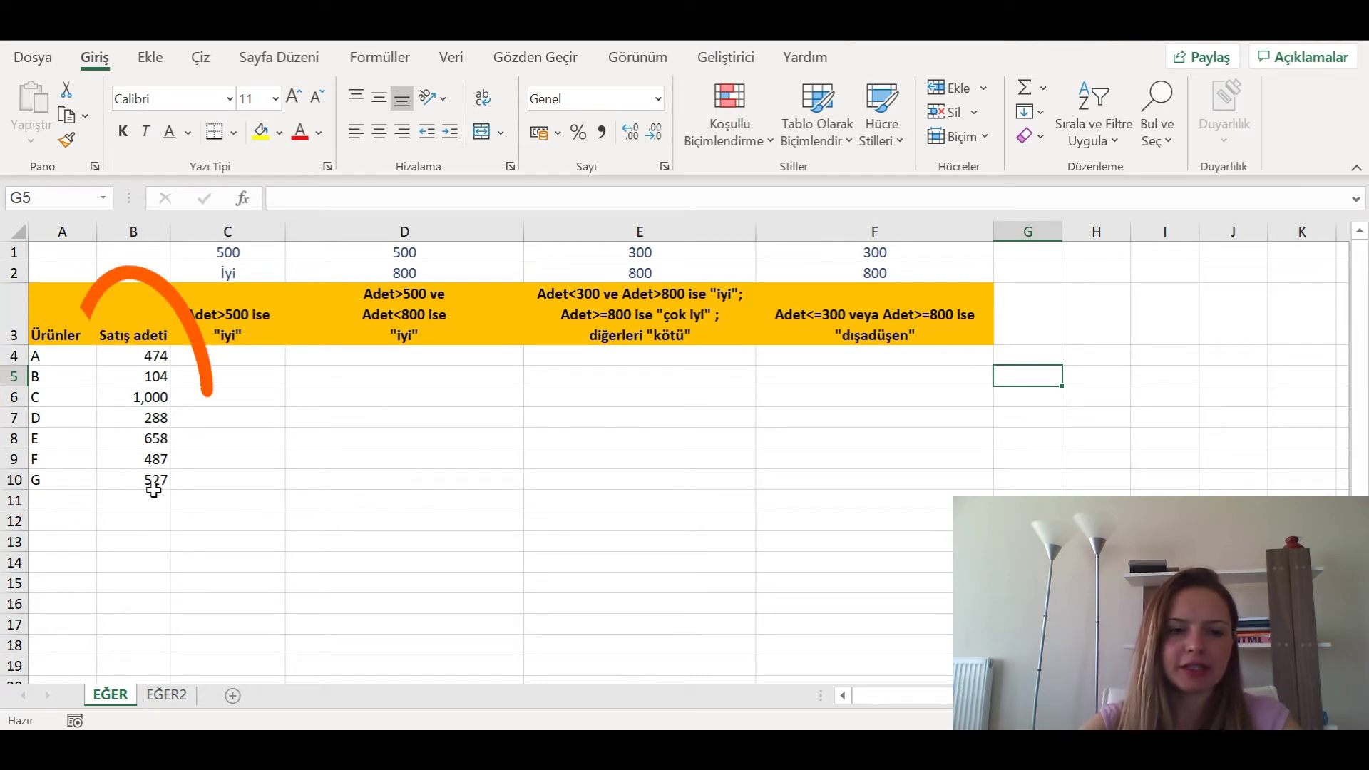
Begin cell C4's formula as =EĞER( using the autocomplete suggestion.
left_click(256, 355)
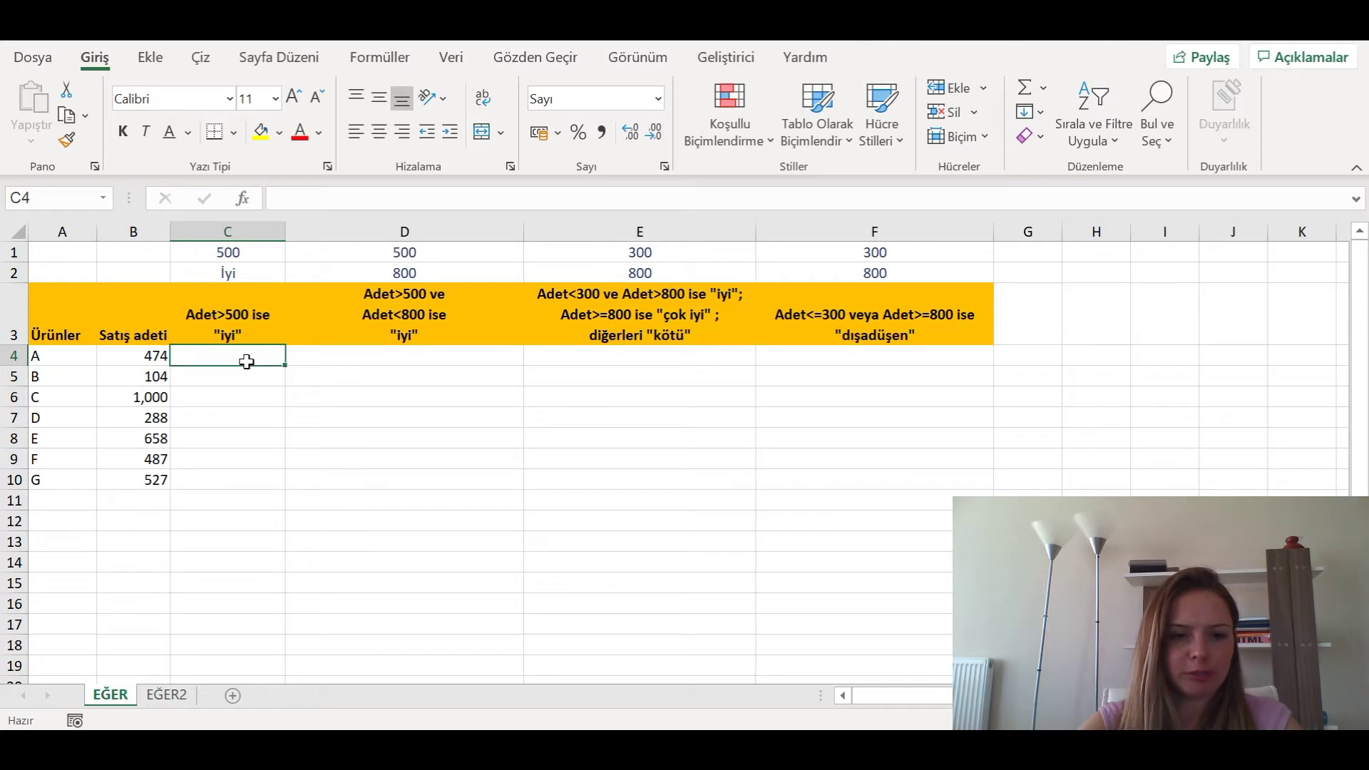
type("=")
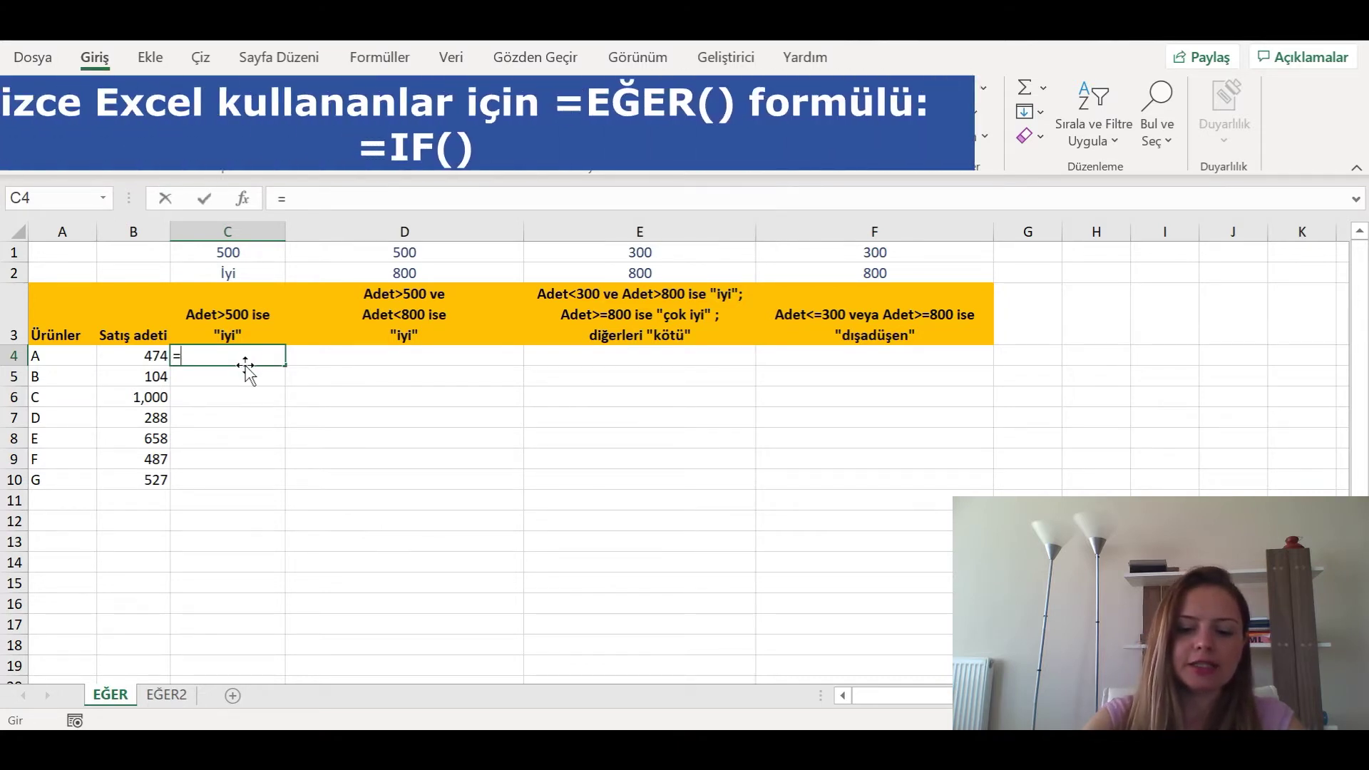
type("eğer")
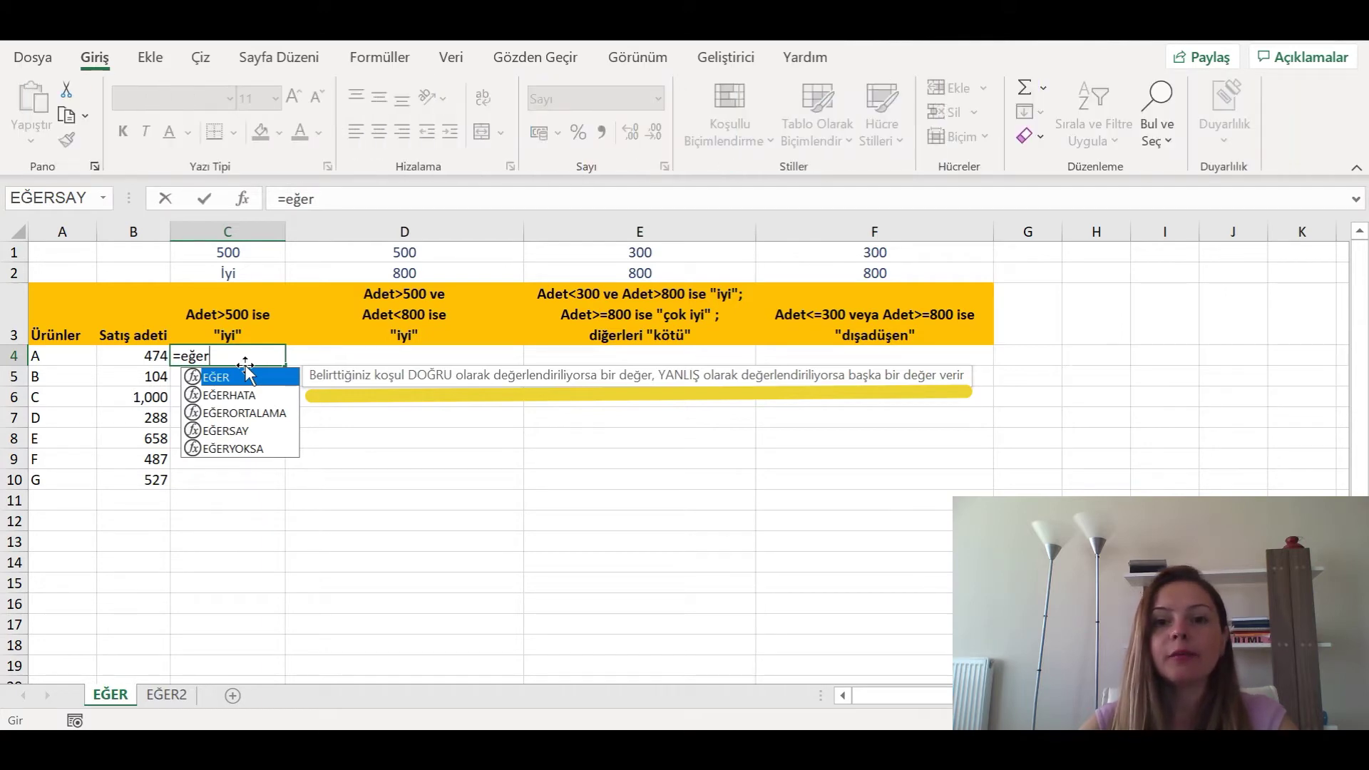
key("Tab")
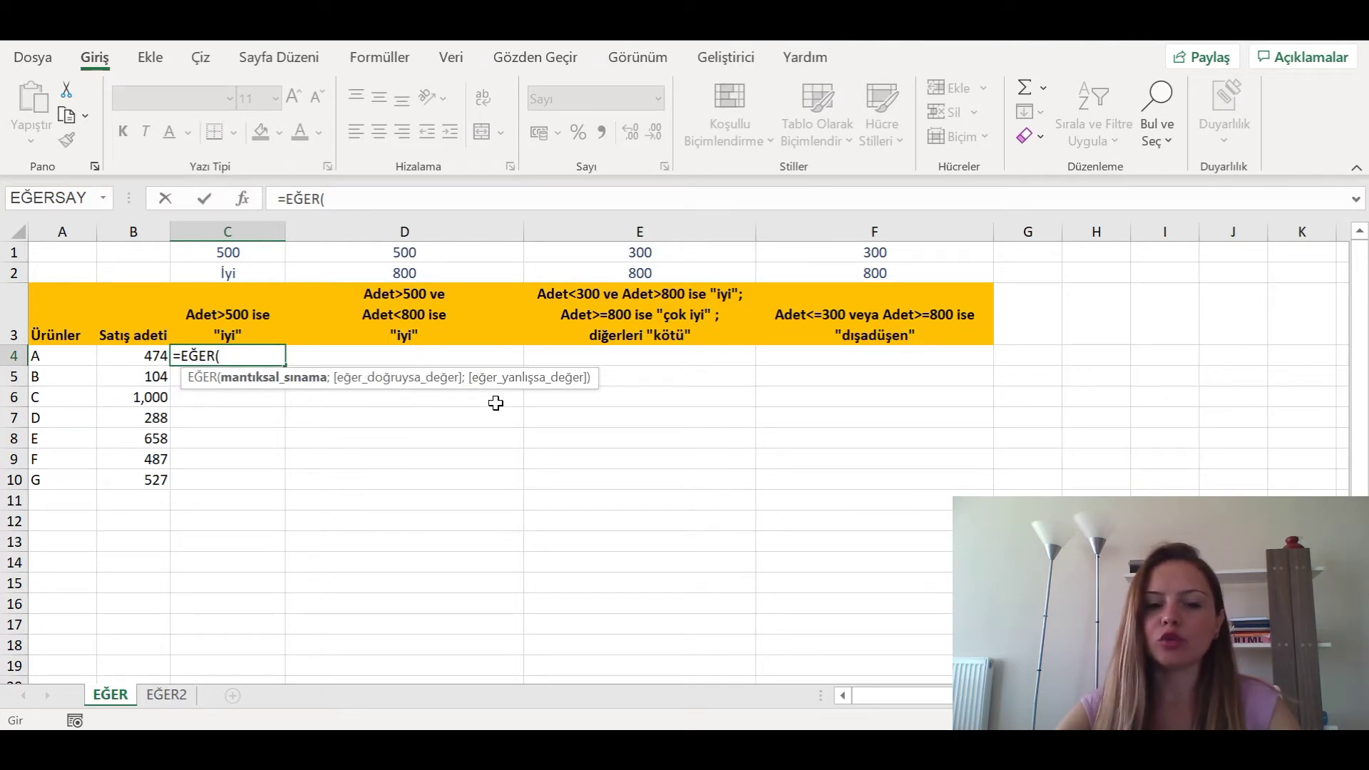
Complete C4 as =EĞER(B4>$C$1;"iyi";""), using the absolute threshold in C1.
left_click(138, 354)
type(">")
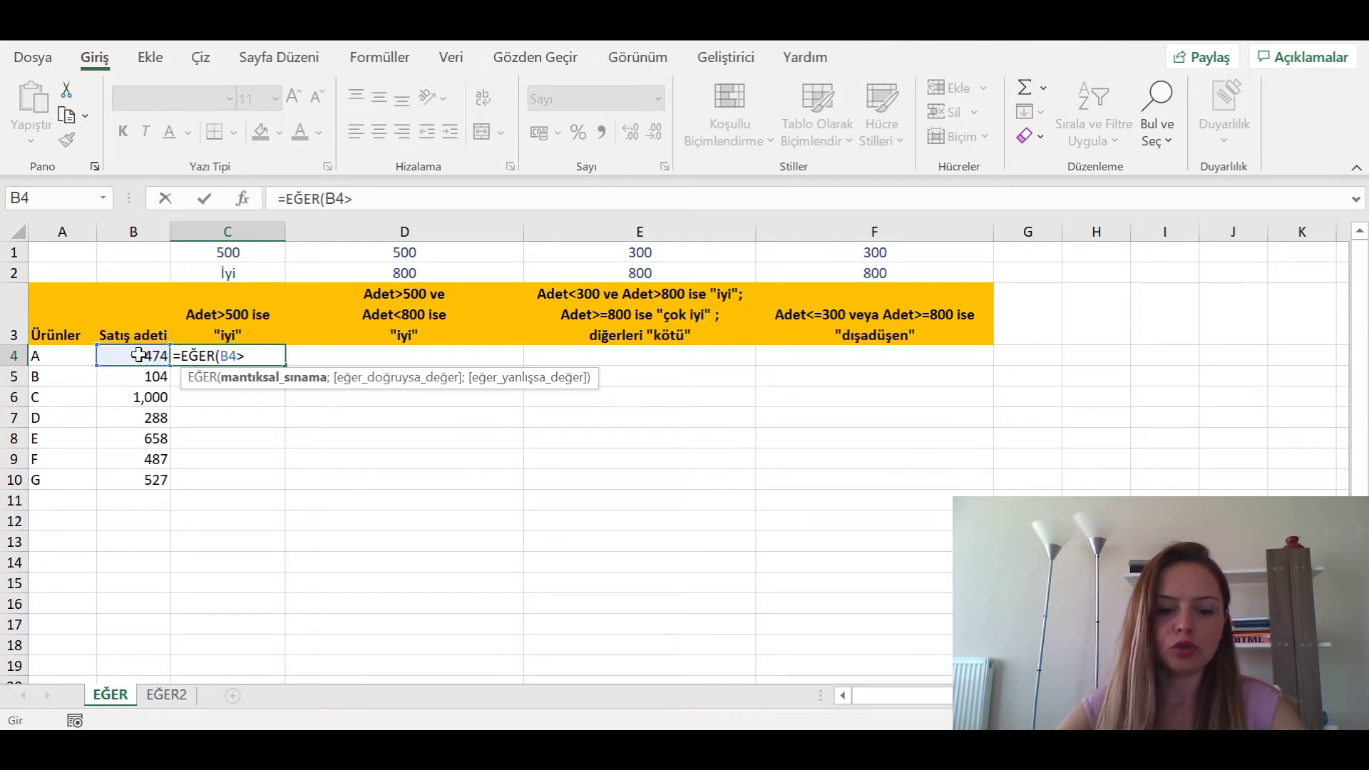
type("500")
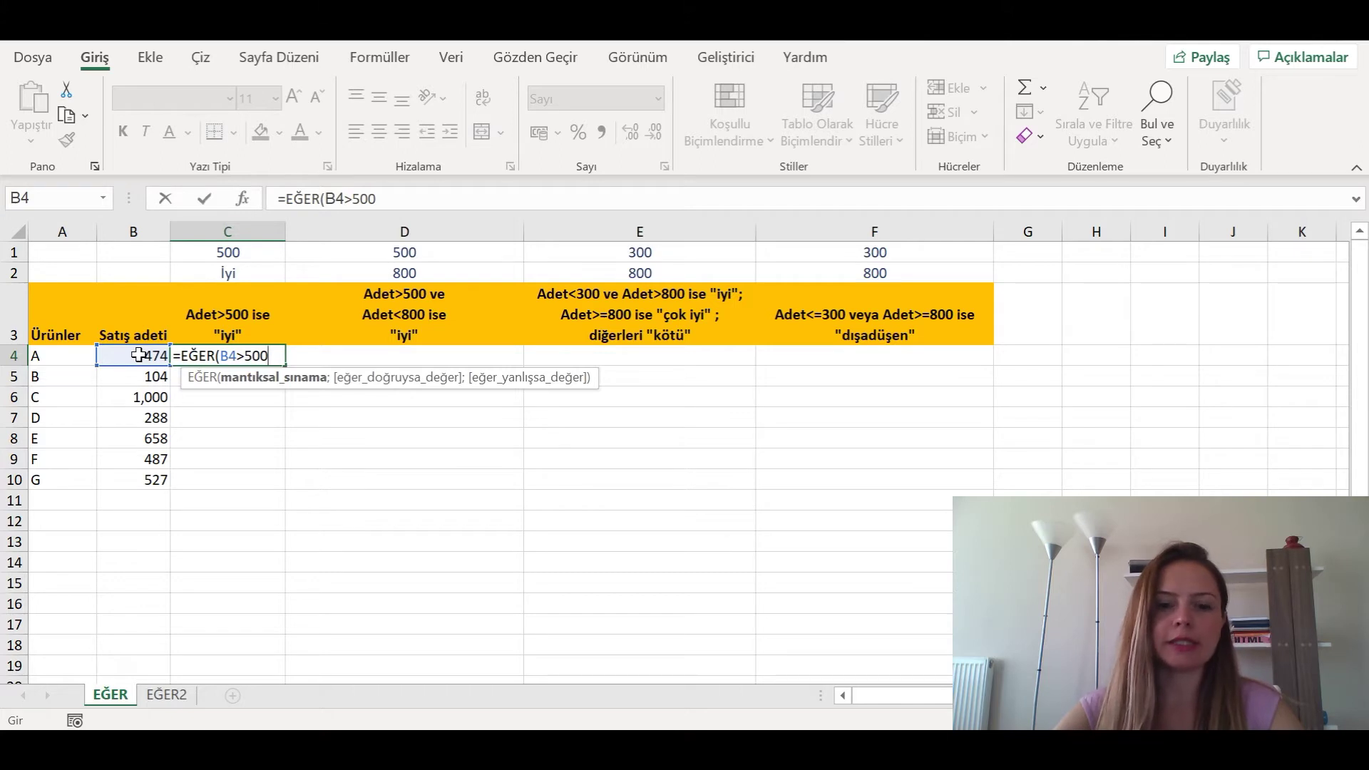
key("BackSpace")
key("BackSpace")
key("BackSpace")
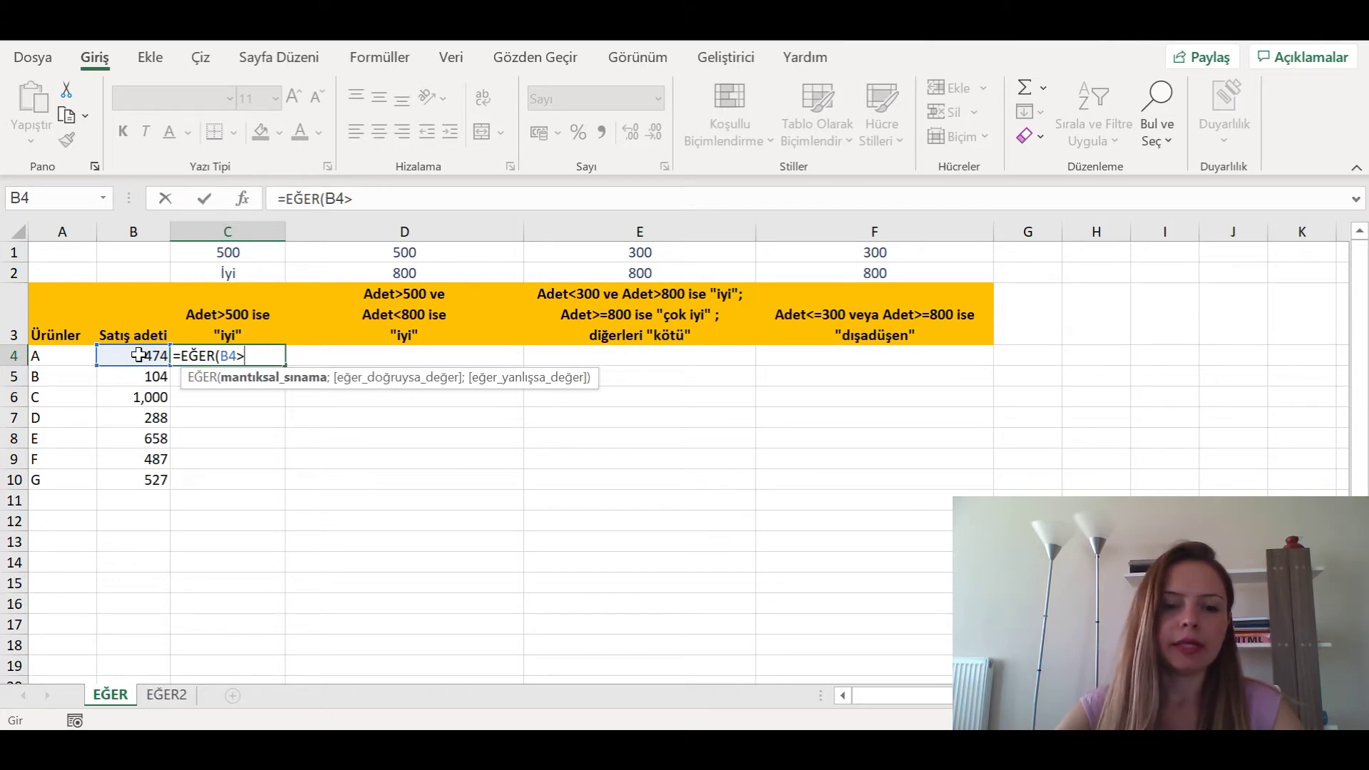
left_click(246, 257)
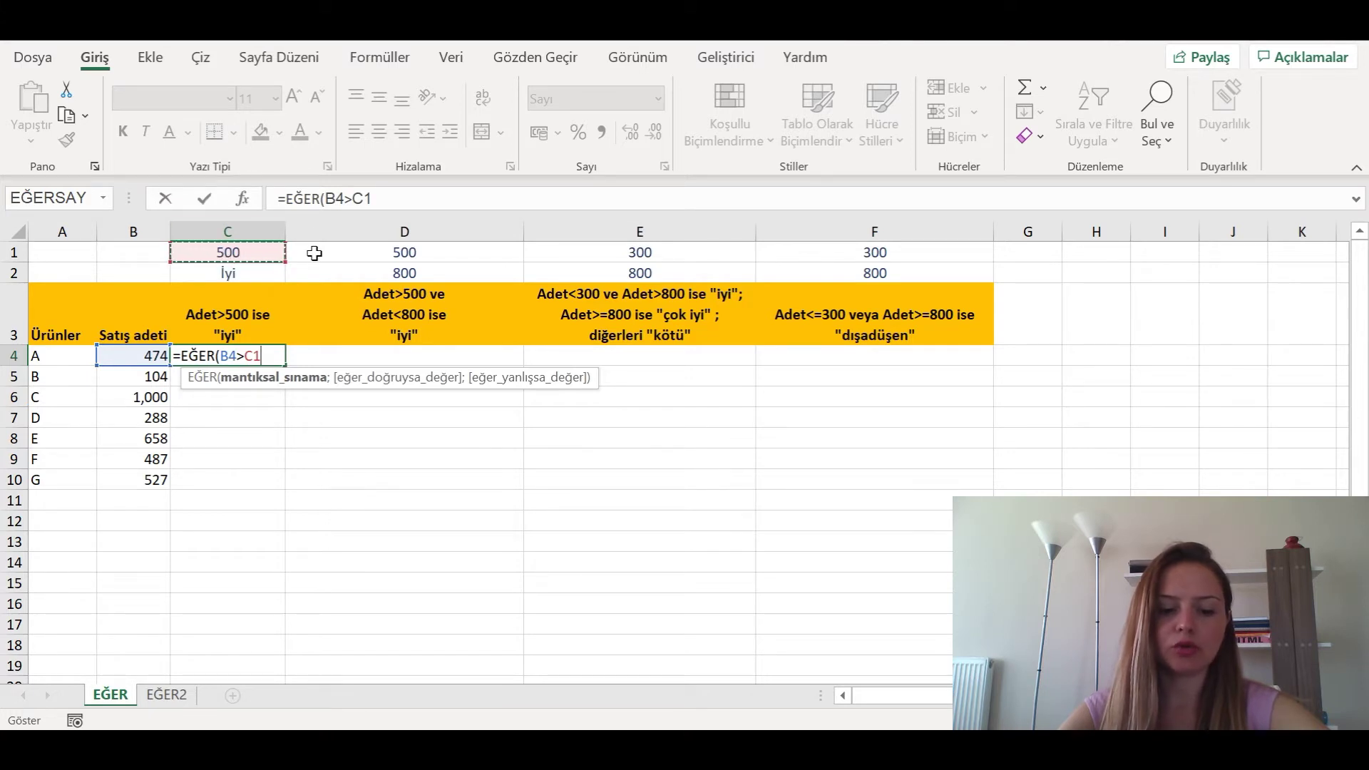
key("F4")
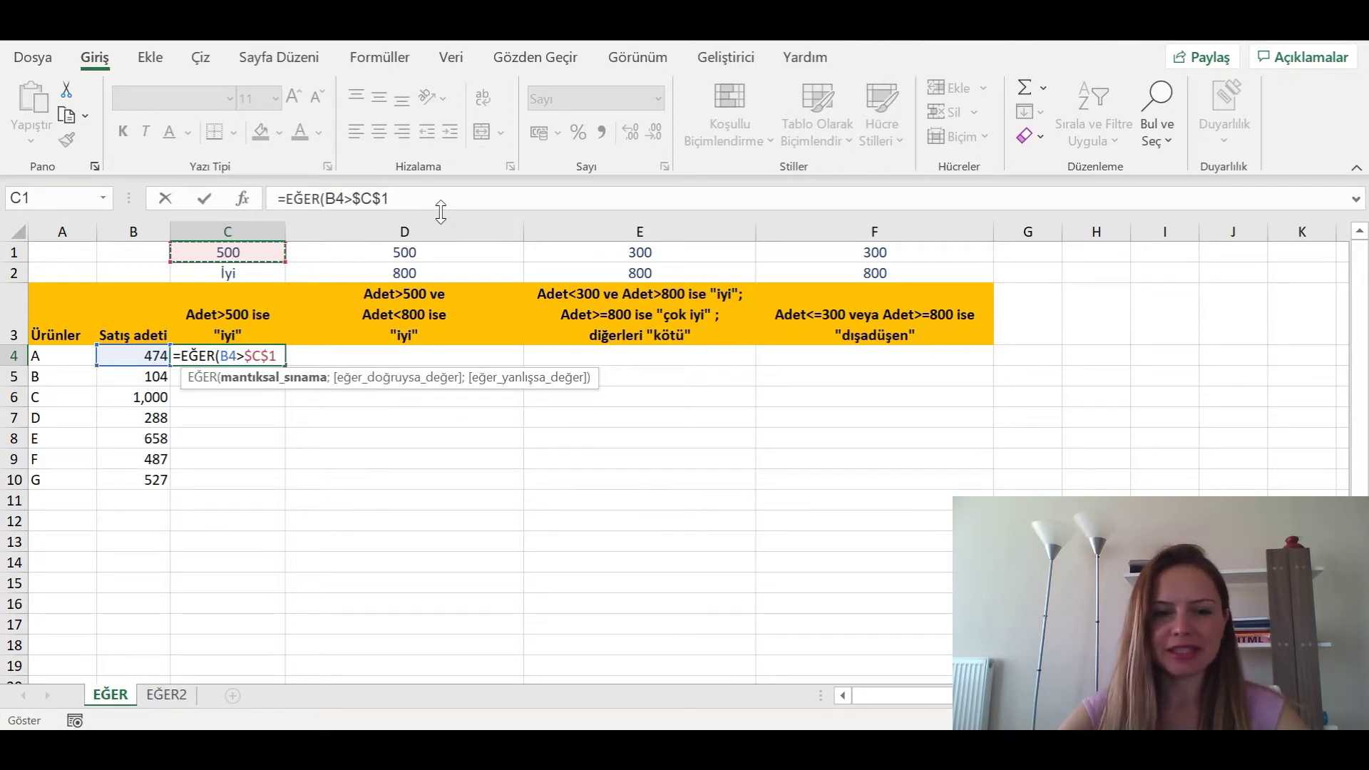
left_click(447, 198)
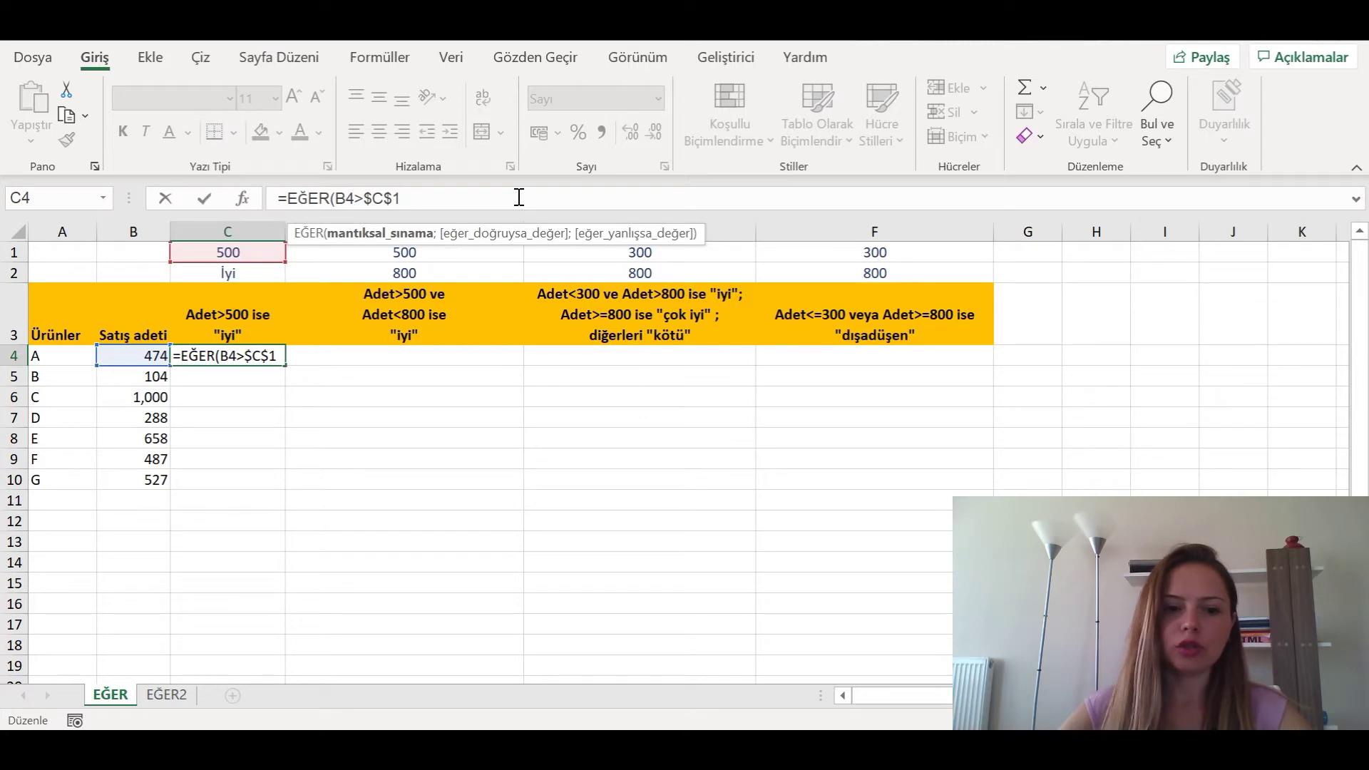
type(";")
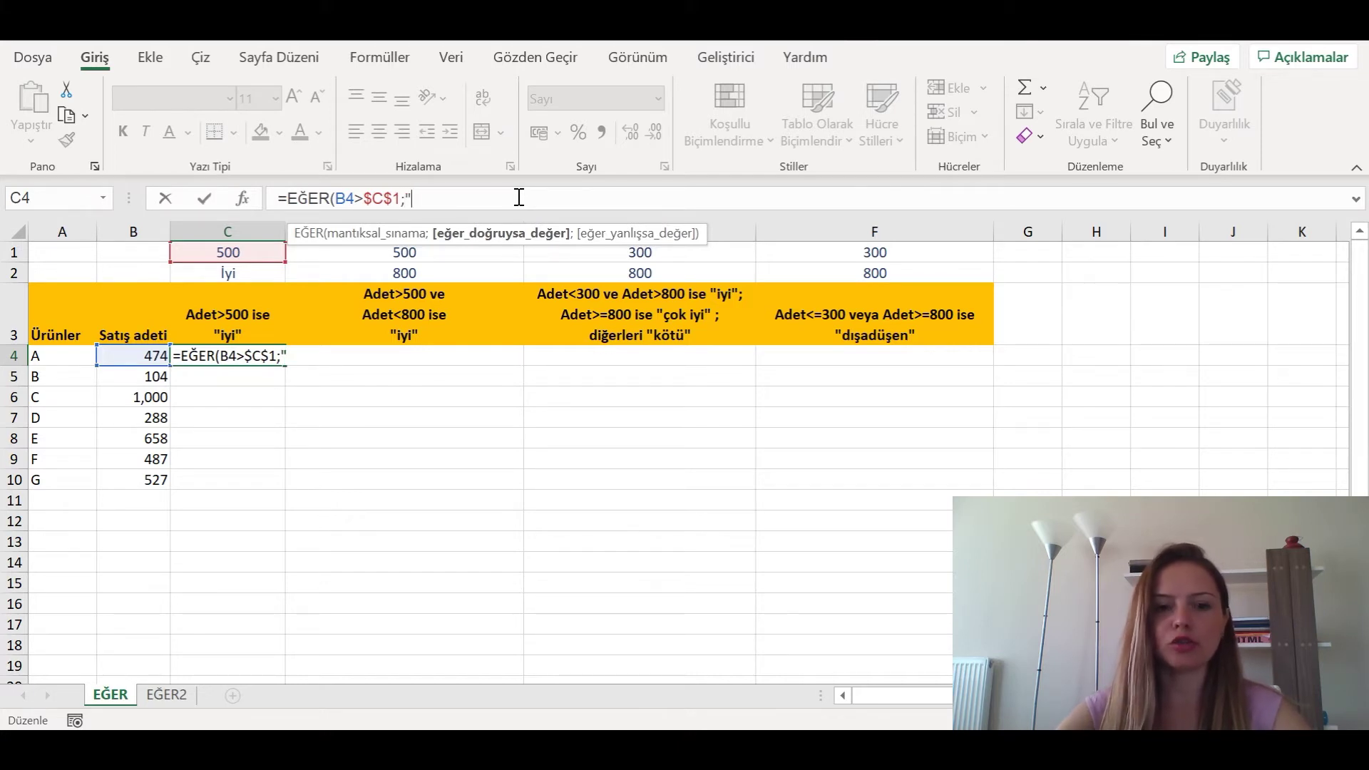
type("iyi")
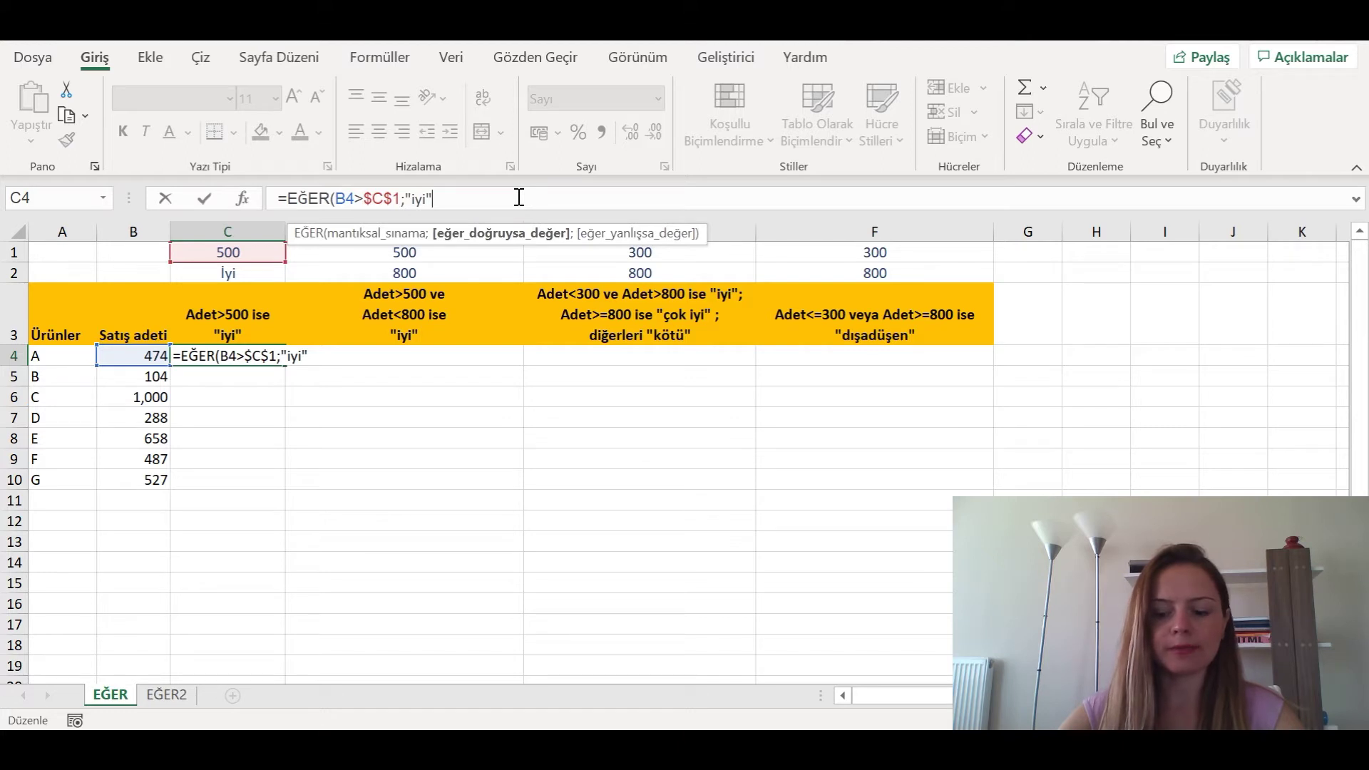
type(";")
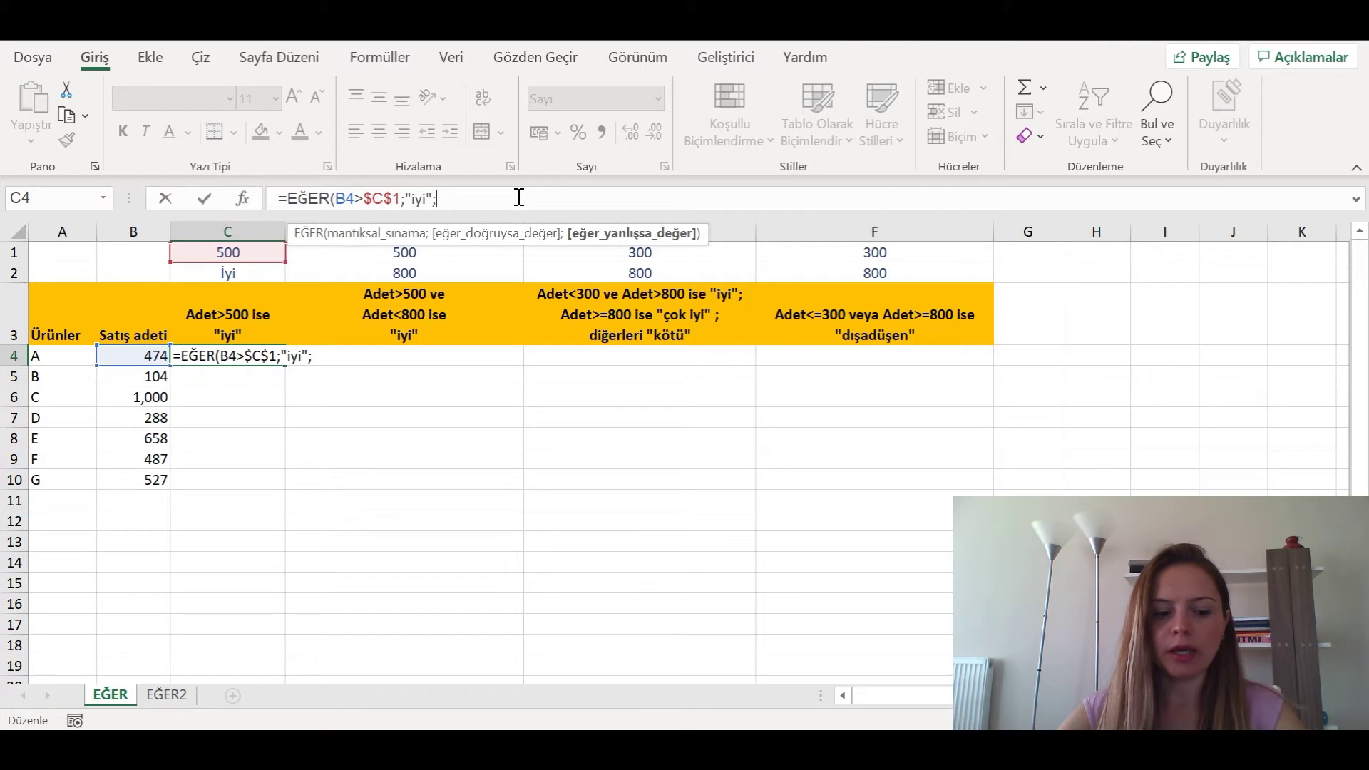
type("\"")
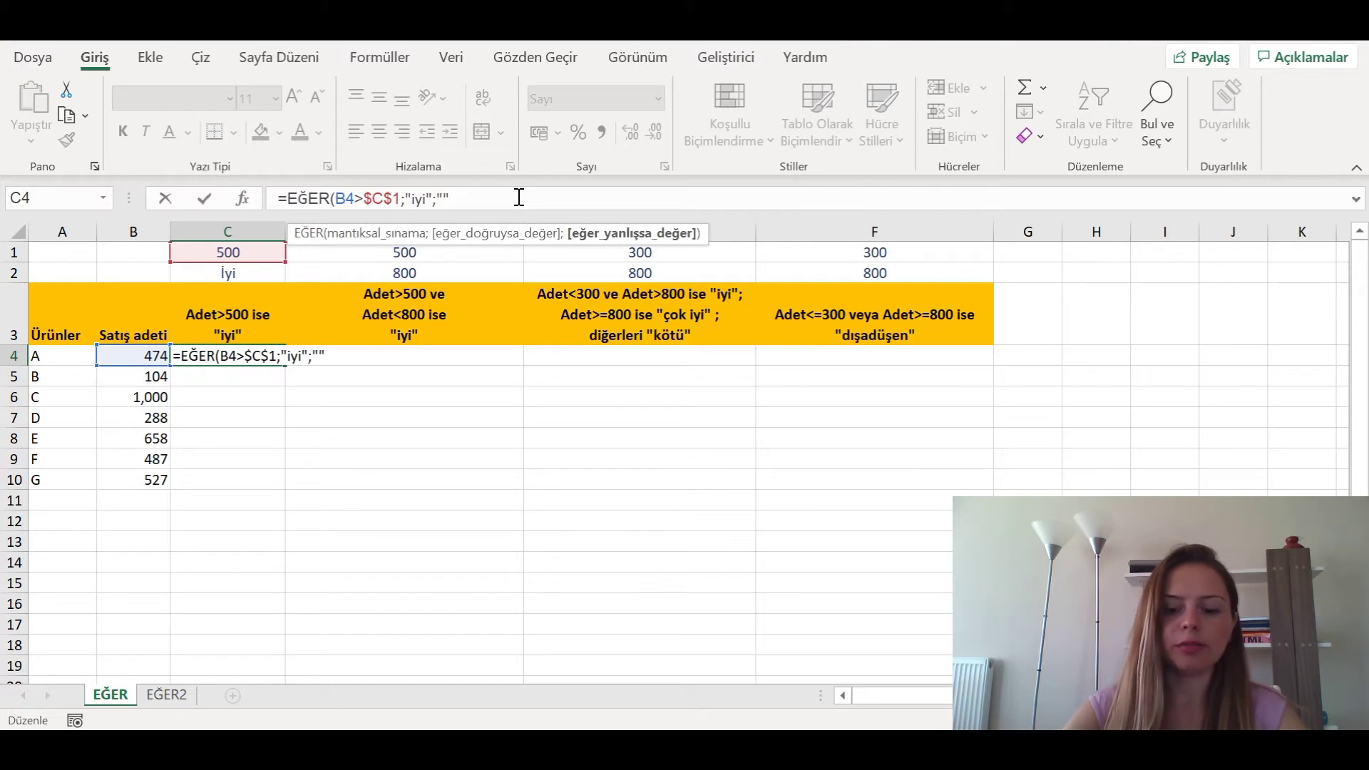
type("\")")
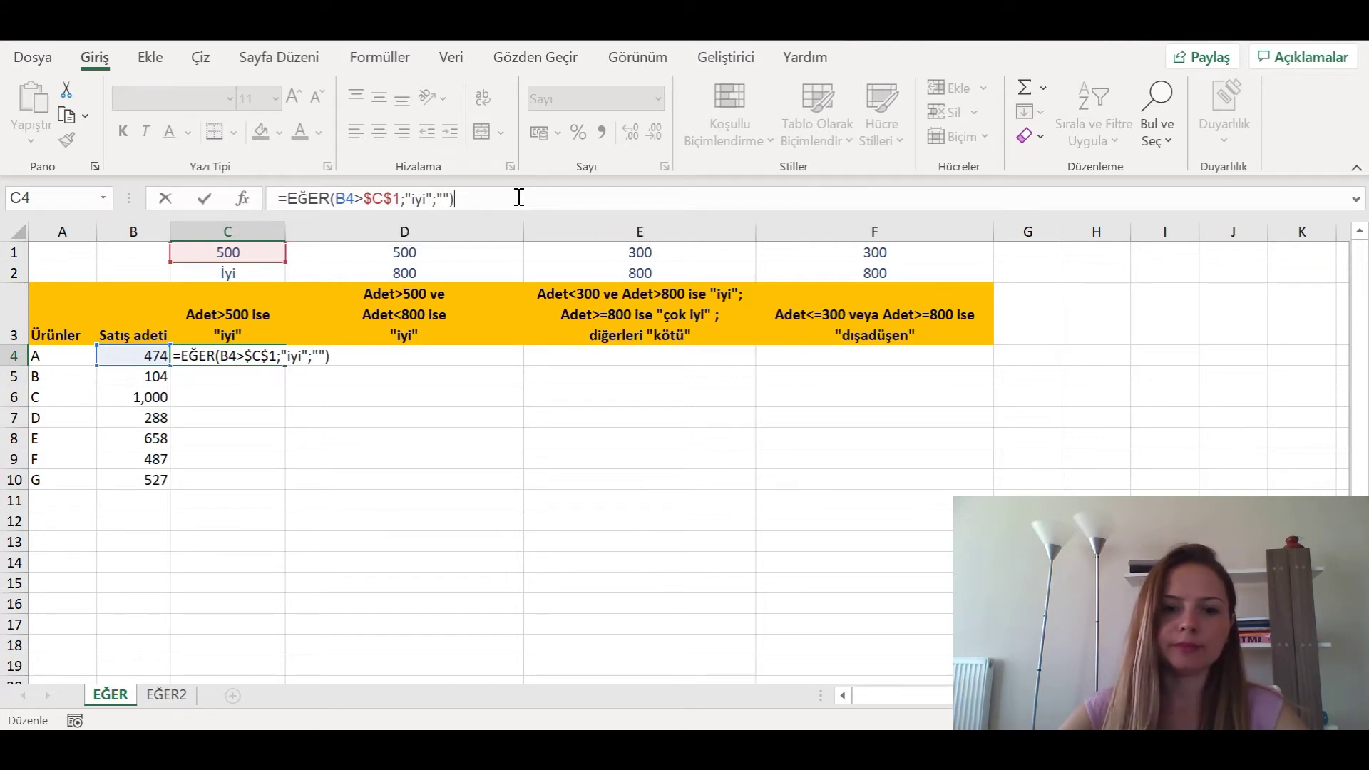
key("Return")
left_click(239, 357)
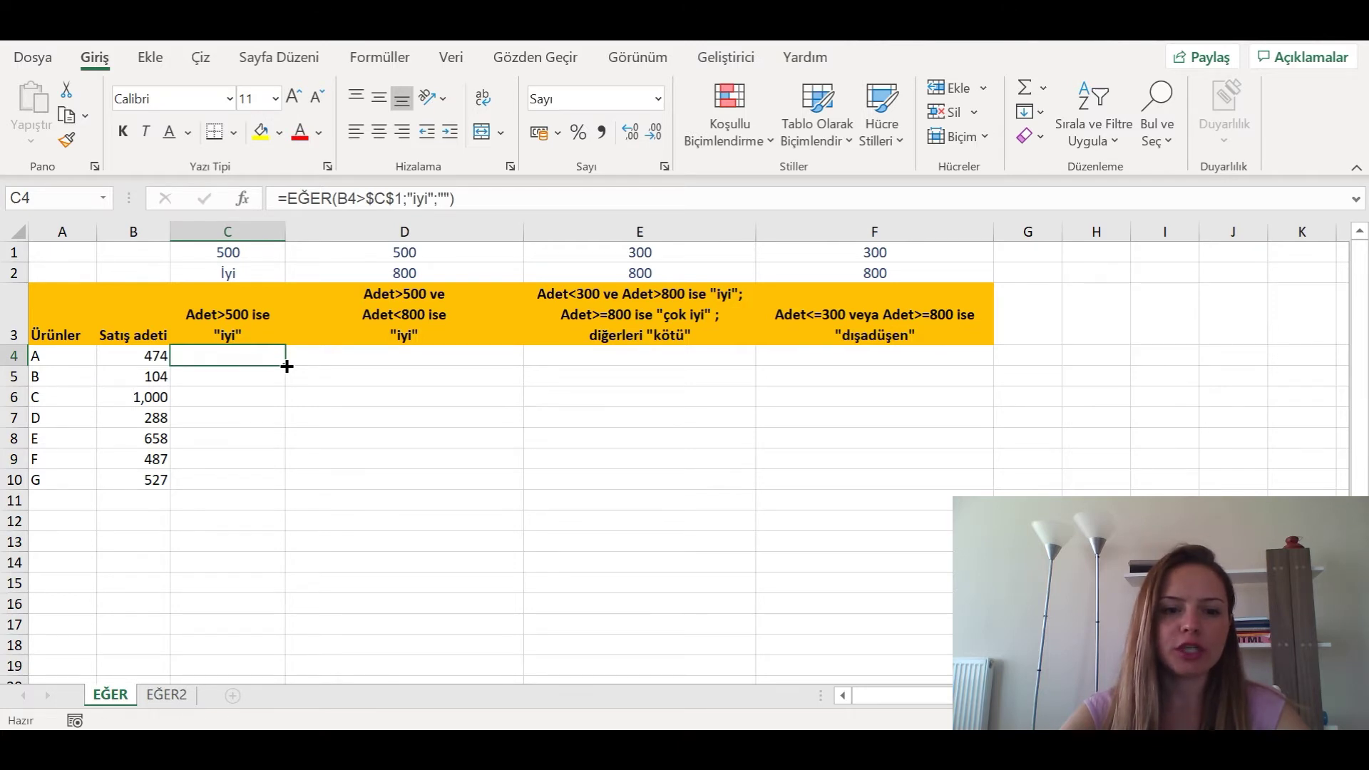
Fill C4's formula down to C10 and verify iyi appears for products C, E and G.
double_click(287, 366)
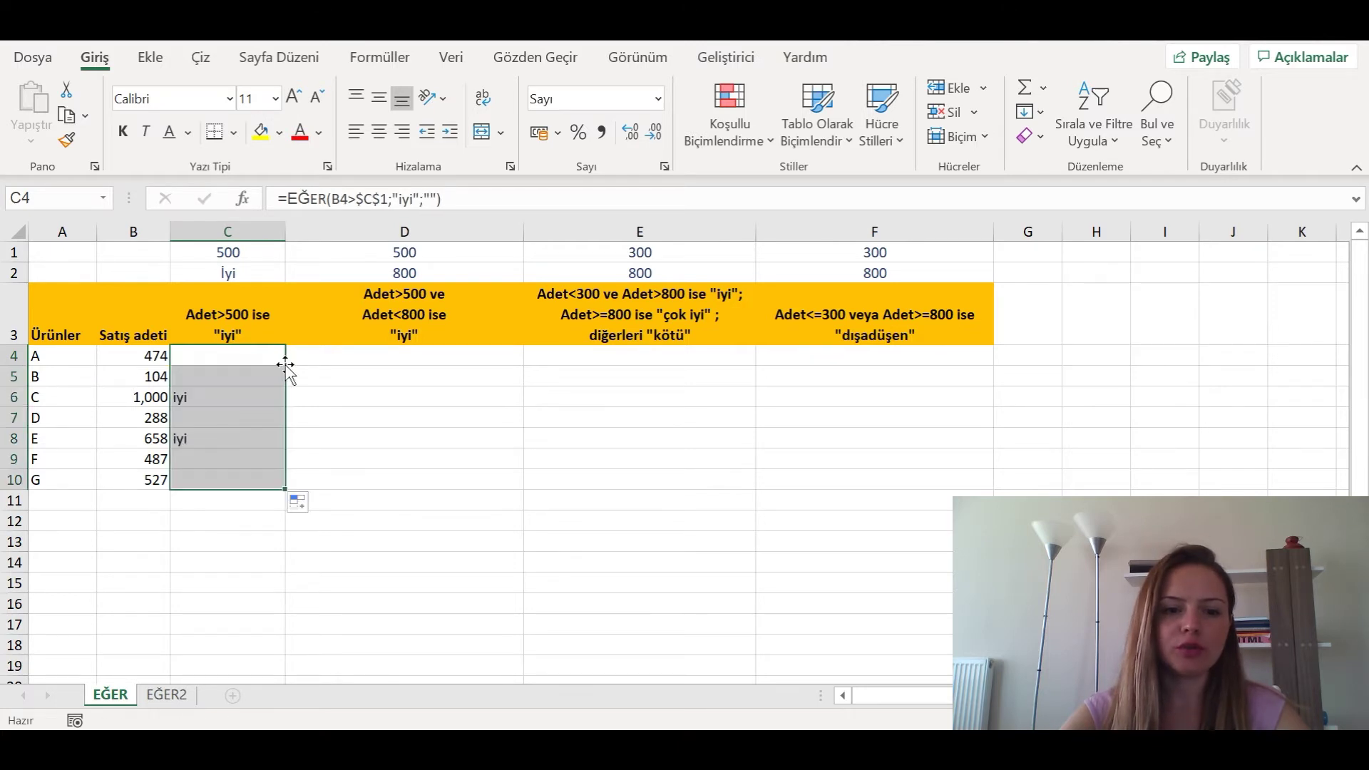
left_click(147, 399)
left_click(147, 438)
left_click(149, 479)
left_click(205, 479)
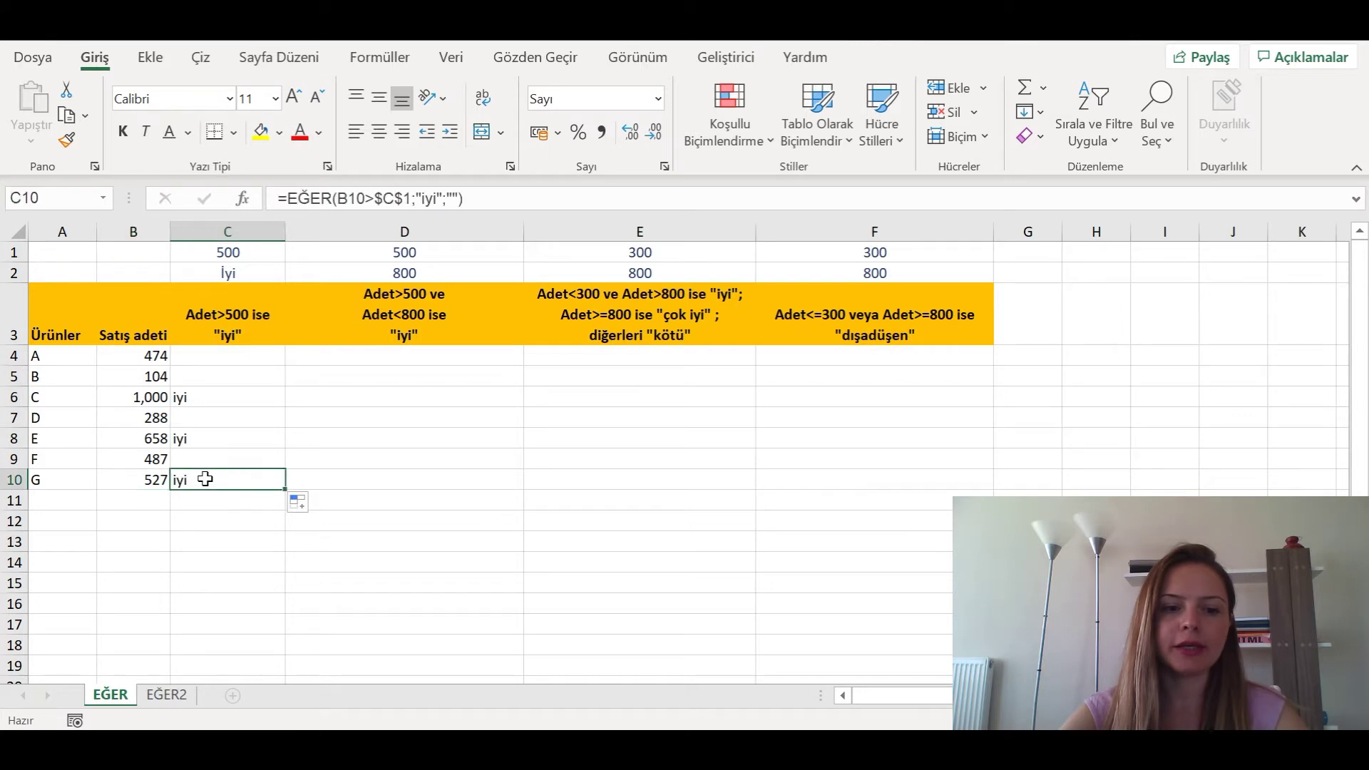
left_click(216, 437)
left_click(225, 398)
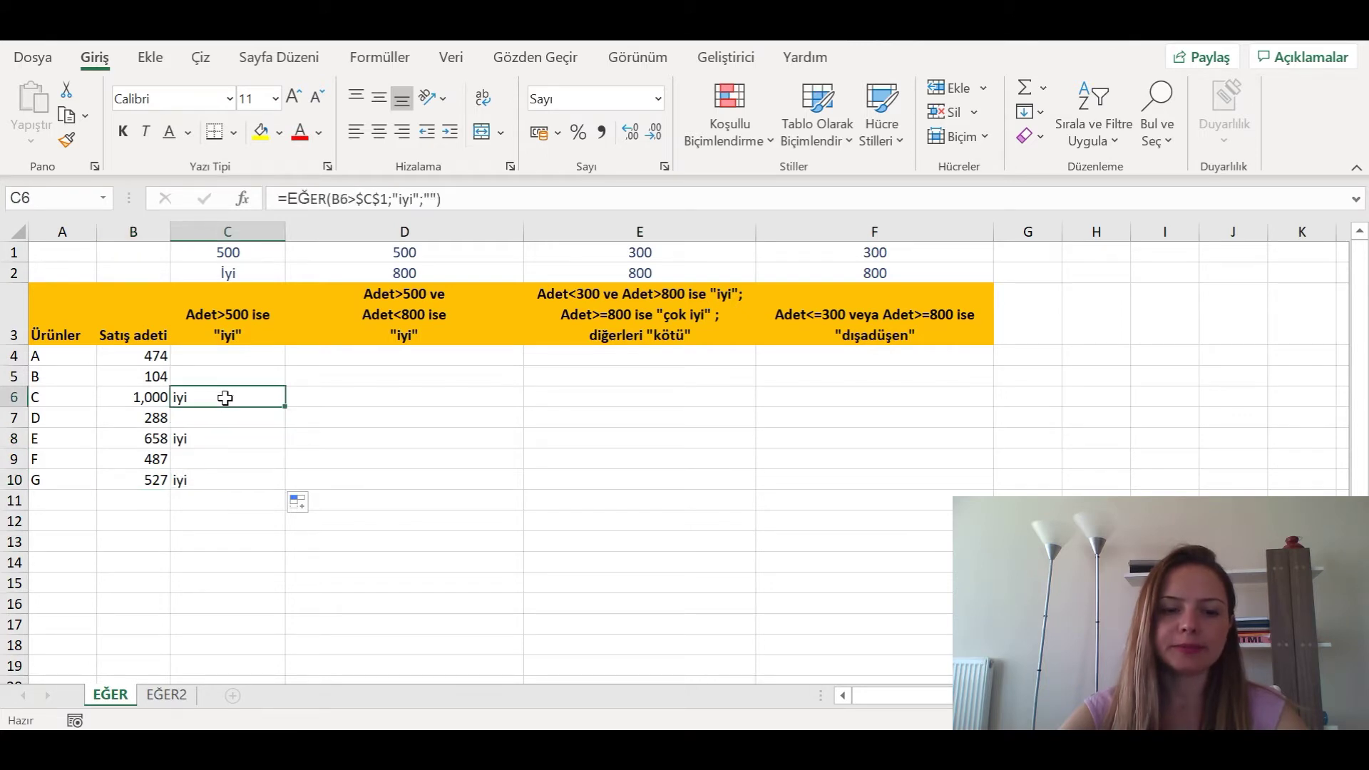
left_click(403, 360)
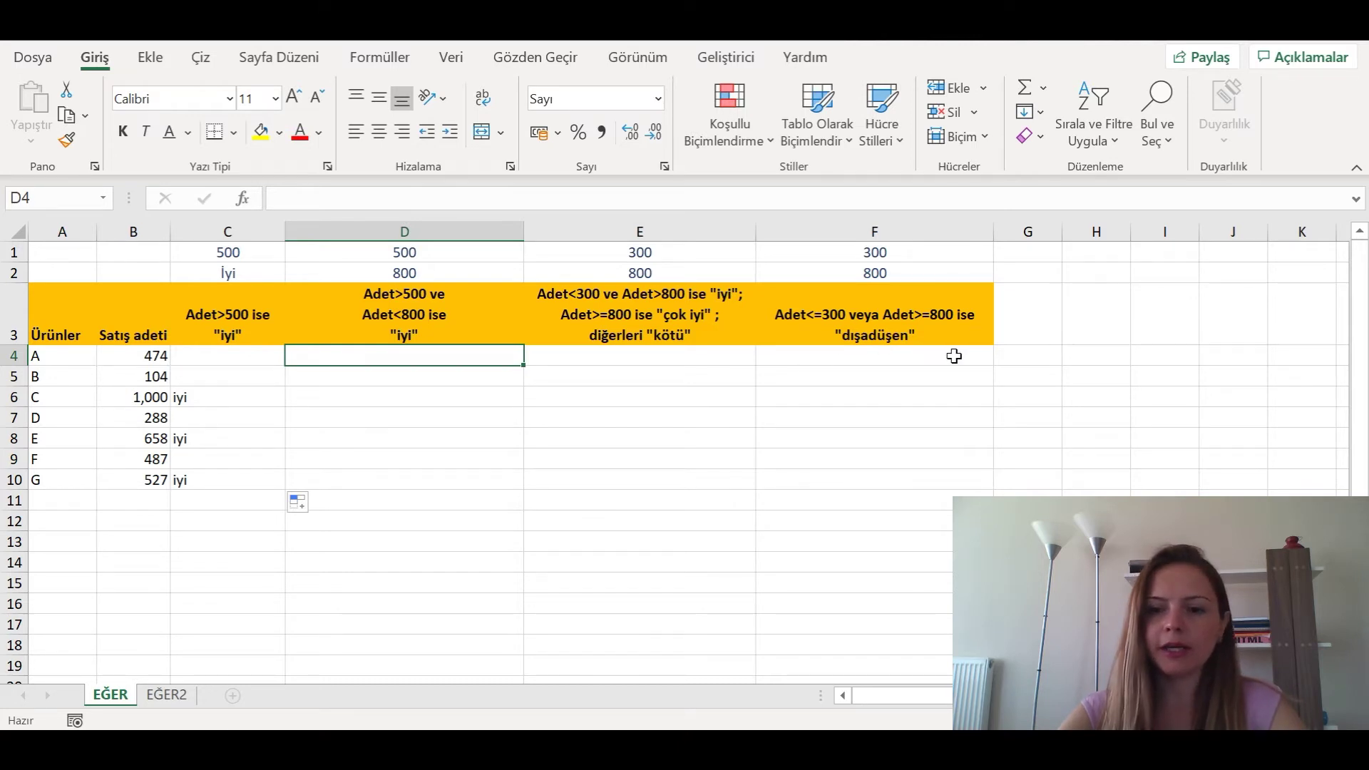
Enter =VE(B4>500;B4<800) in cell G4.
left_click(1028, 358)
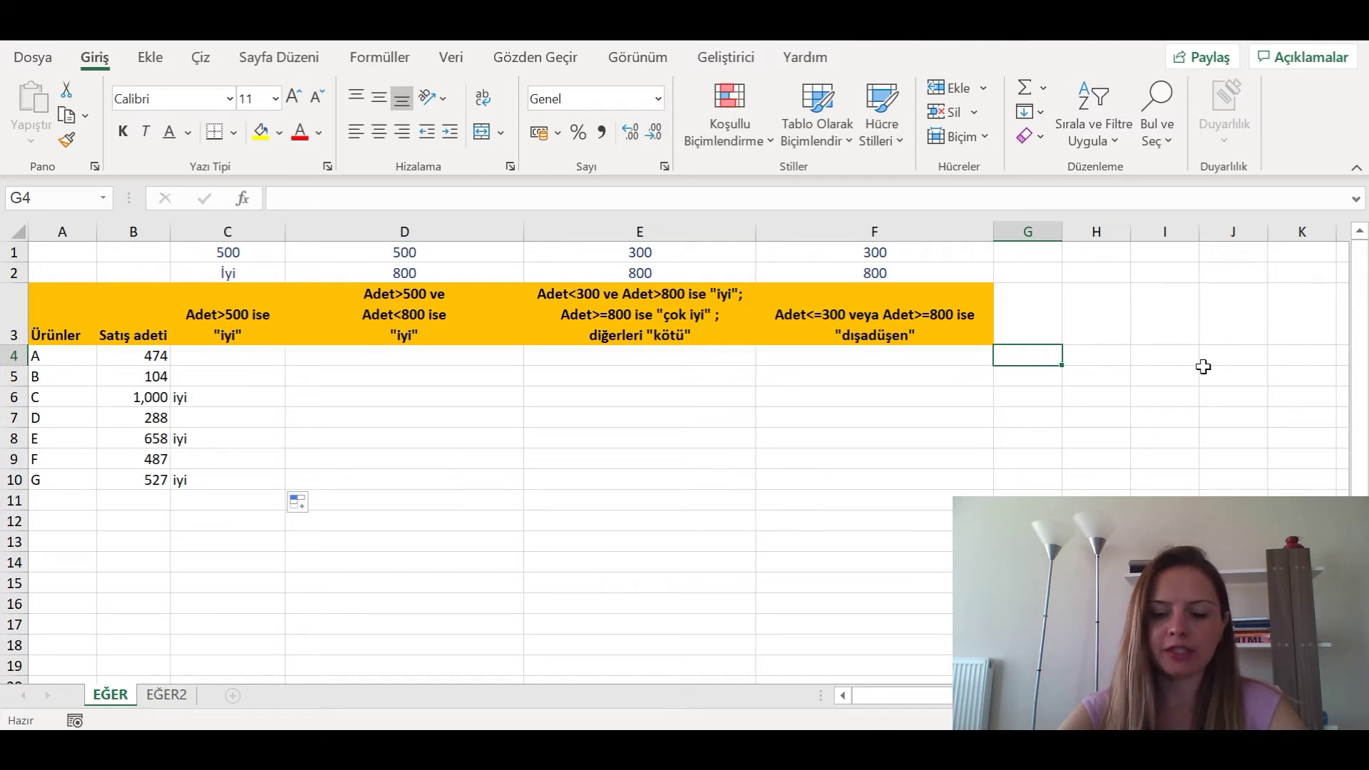
type("=ve")
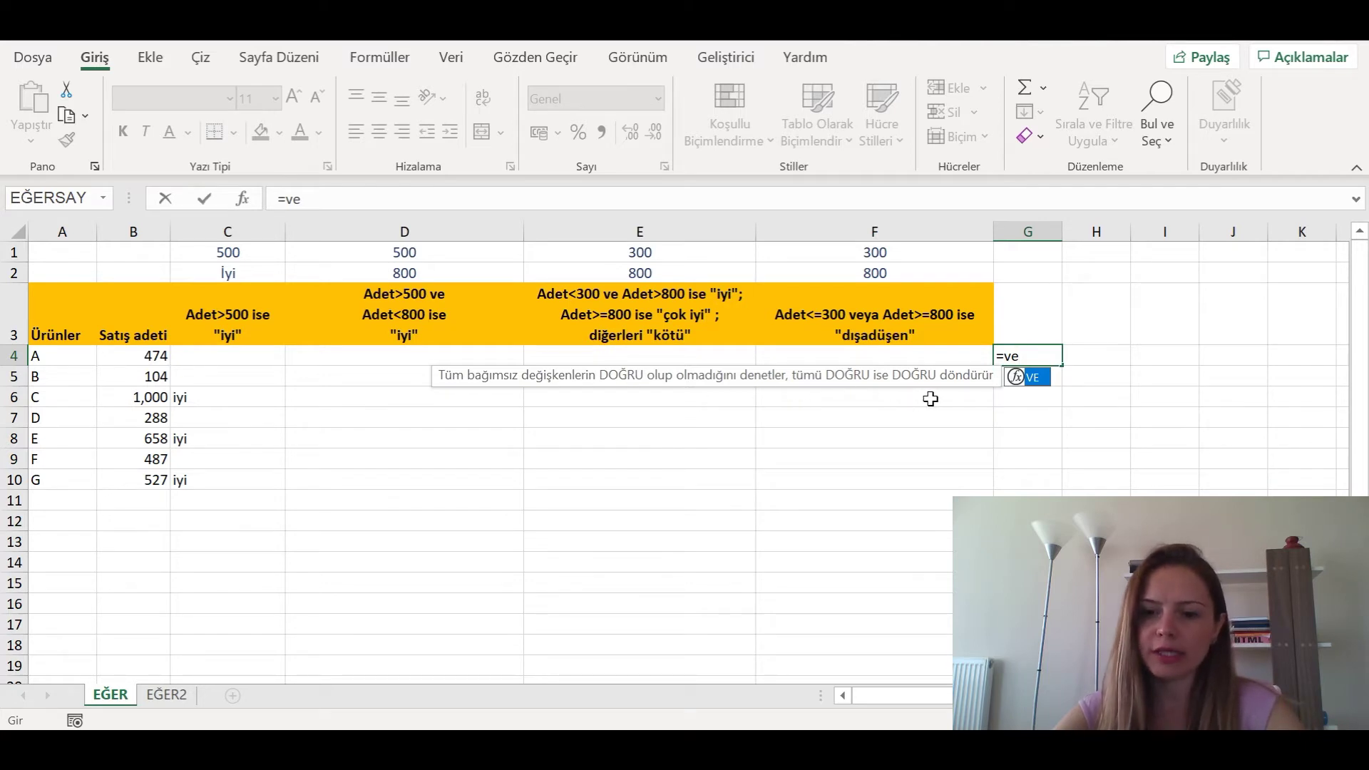
key("Tab")
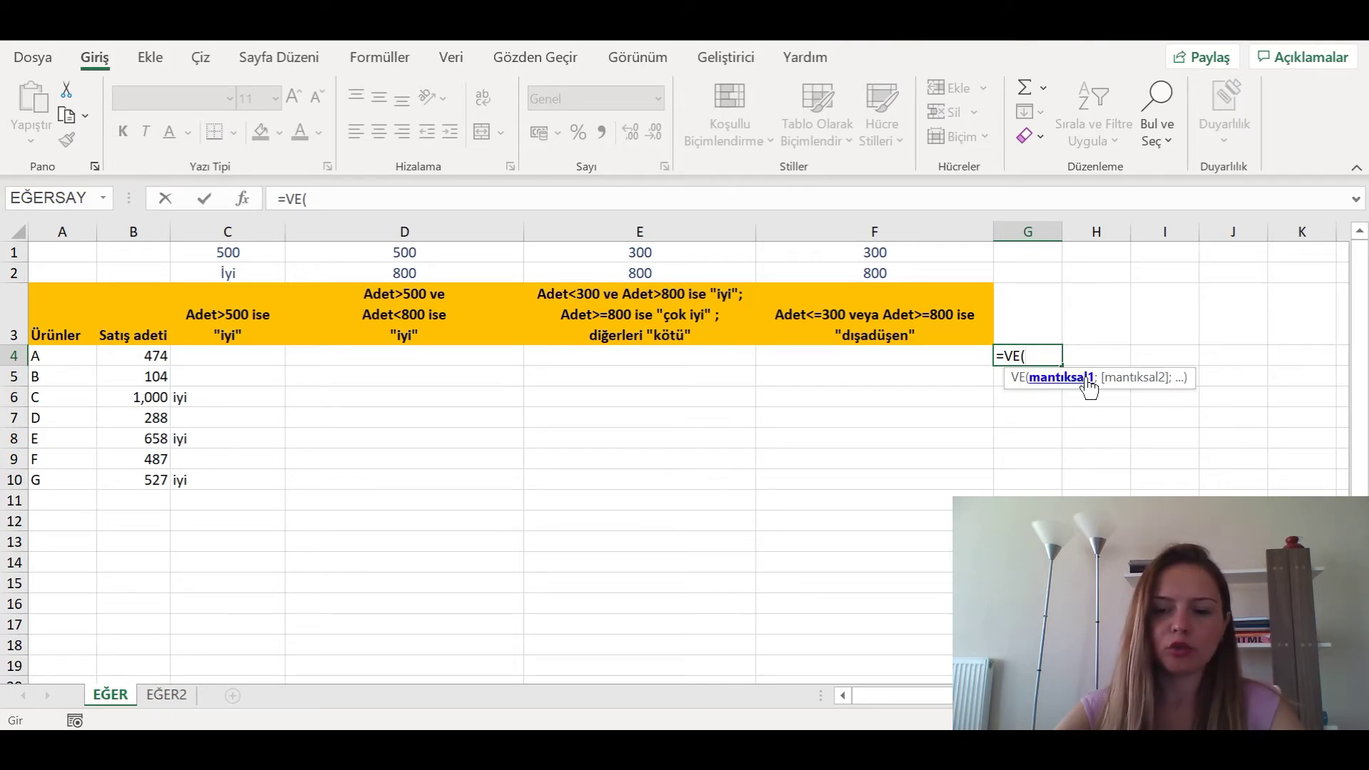
left_click(136, 357)
type(">5")
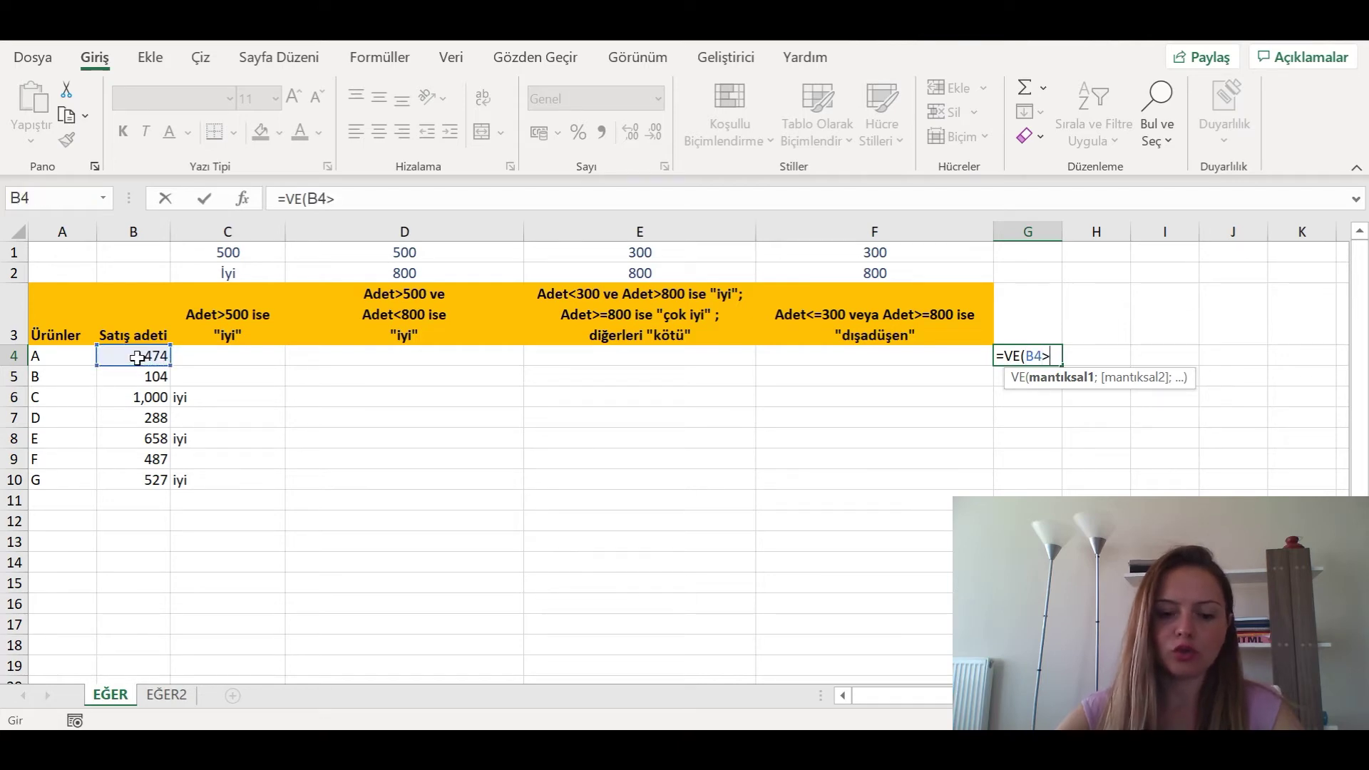
type("00")
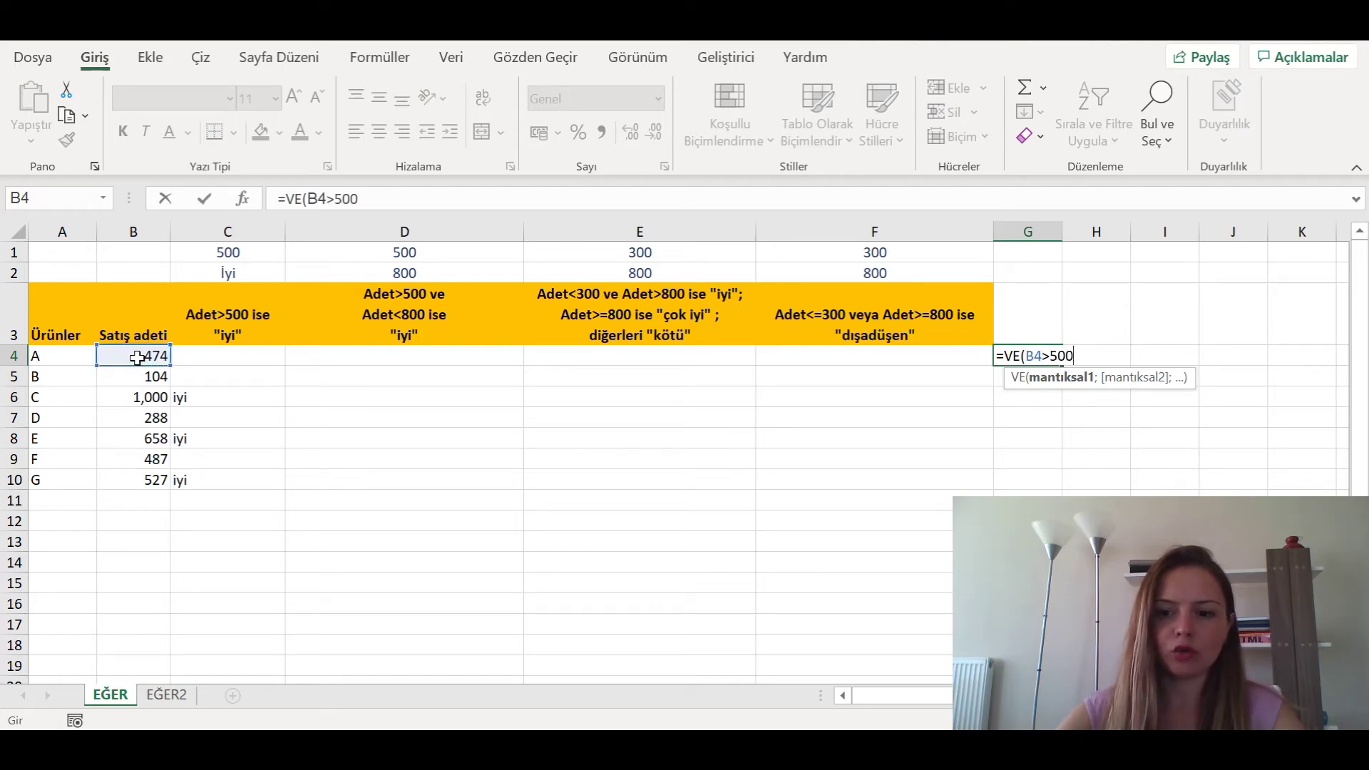
type(";")
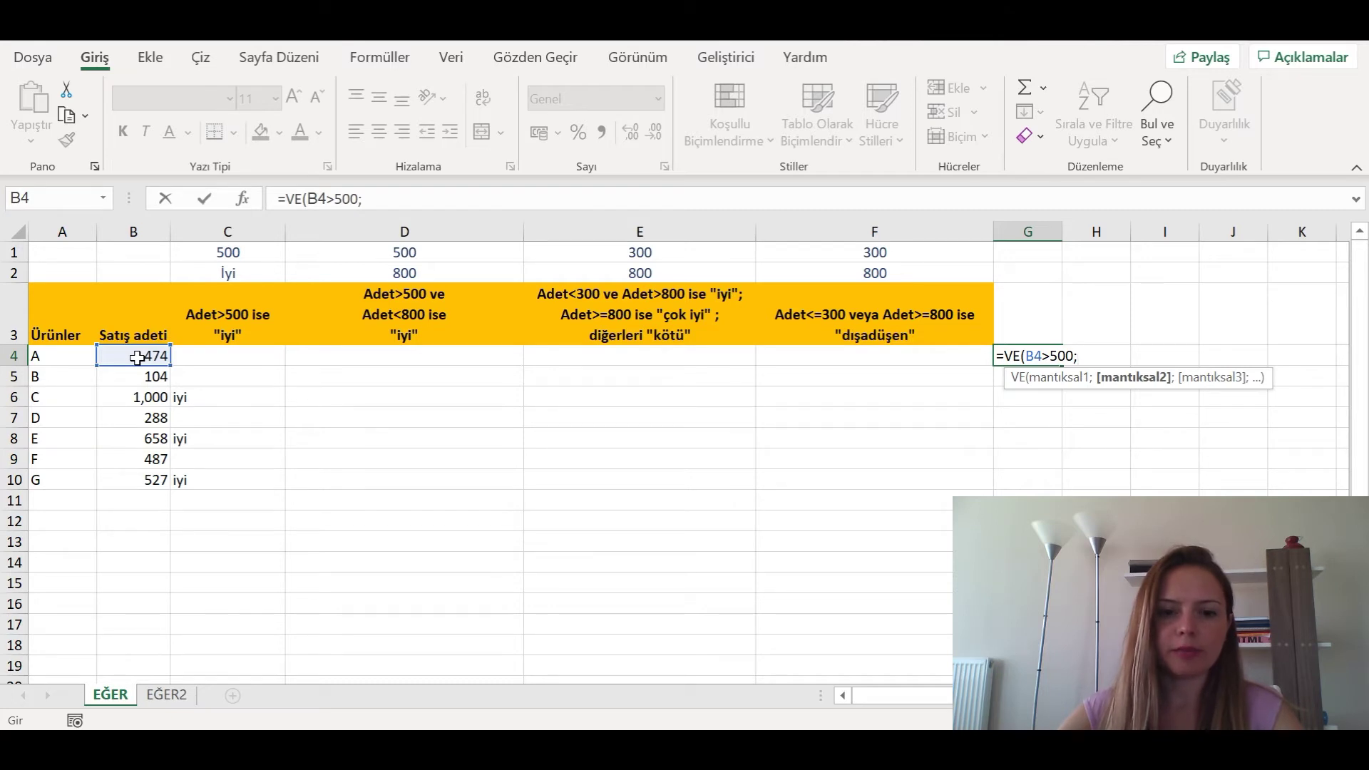
left_click(137, 356)
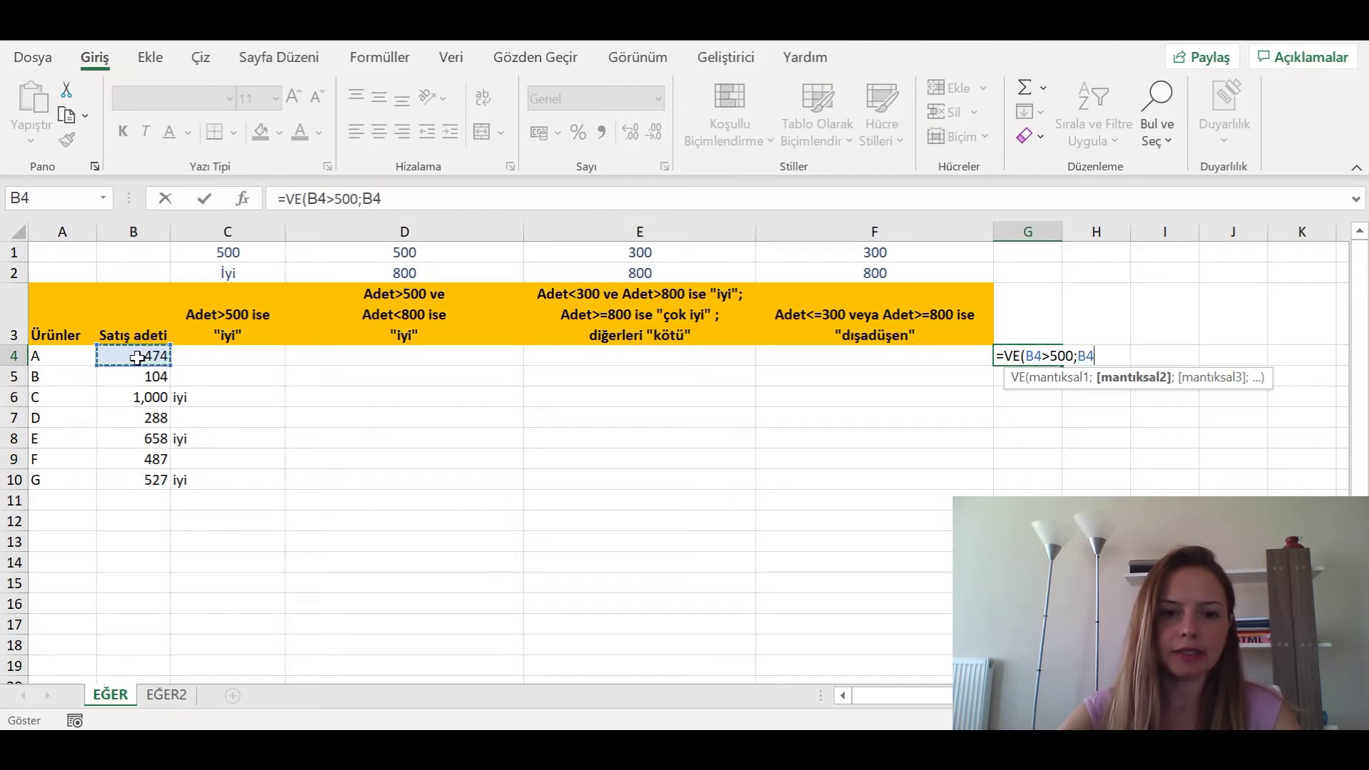
type("<800")
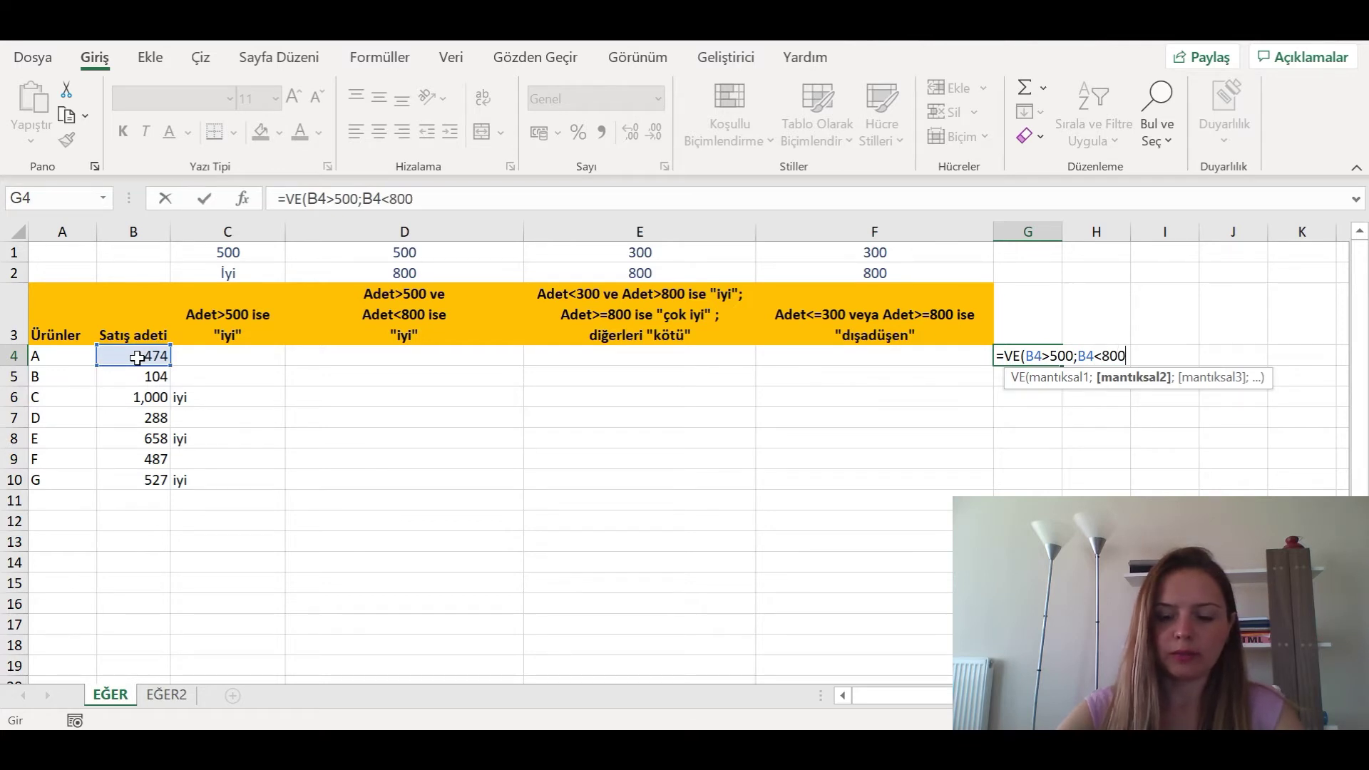
key("Return")
Copy the VE formula down to G10, confirming DOĞRU for products E and G.
key("Up")
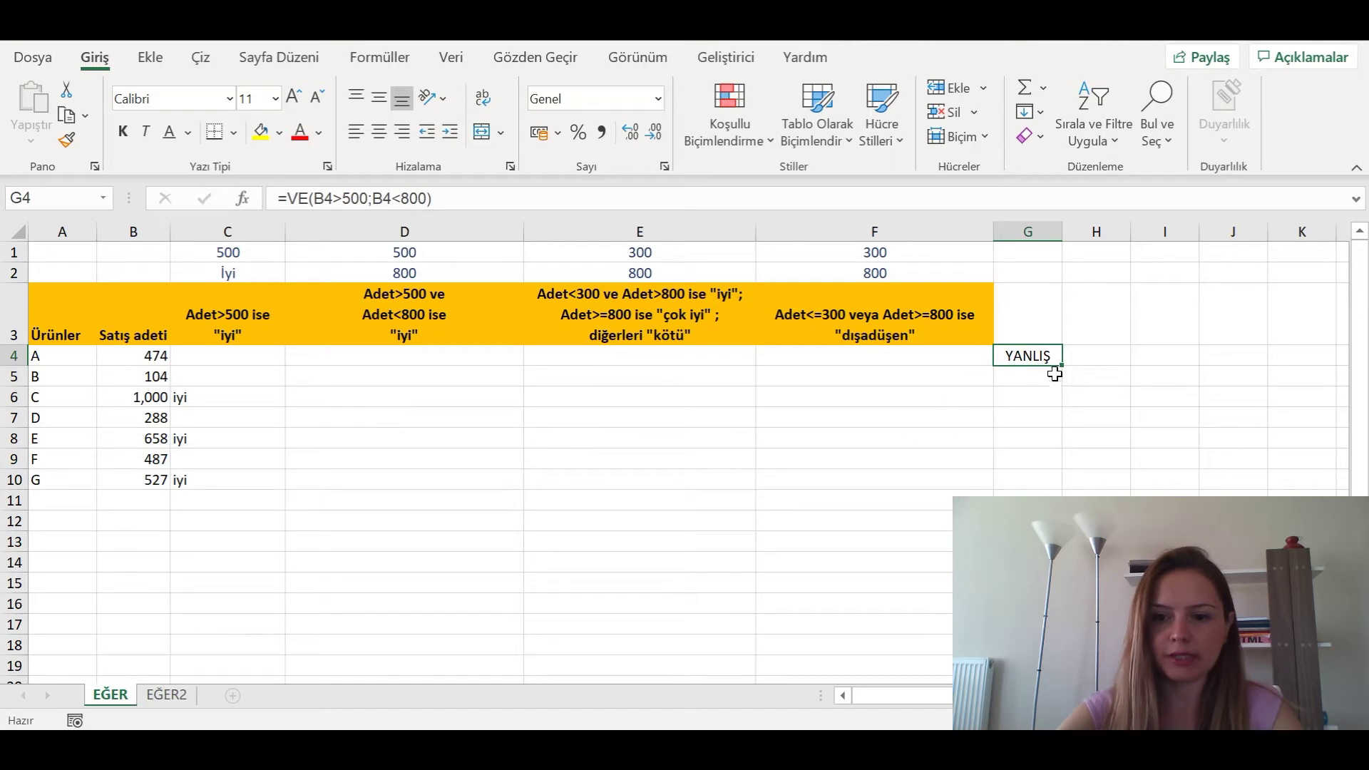
left_click_drag(1062, 368, 1051, 475)
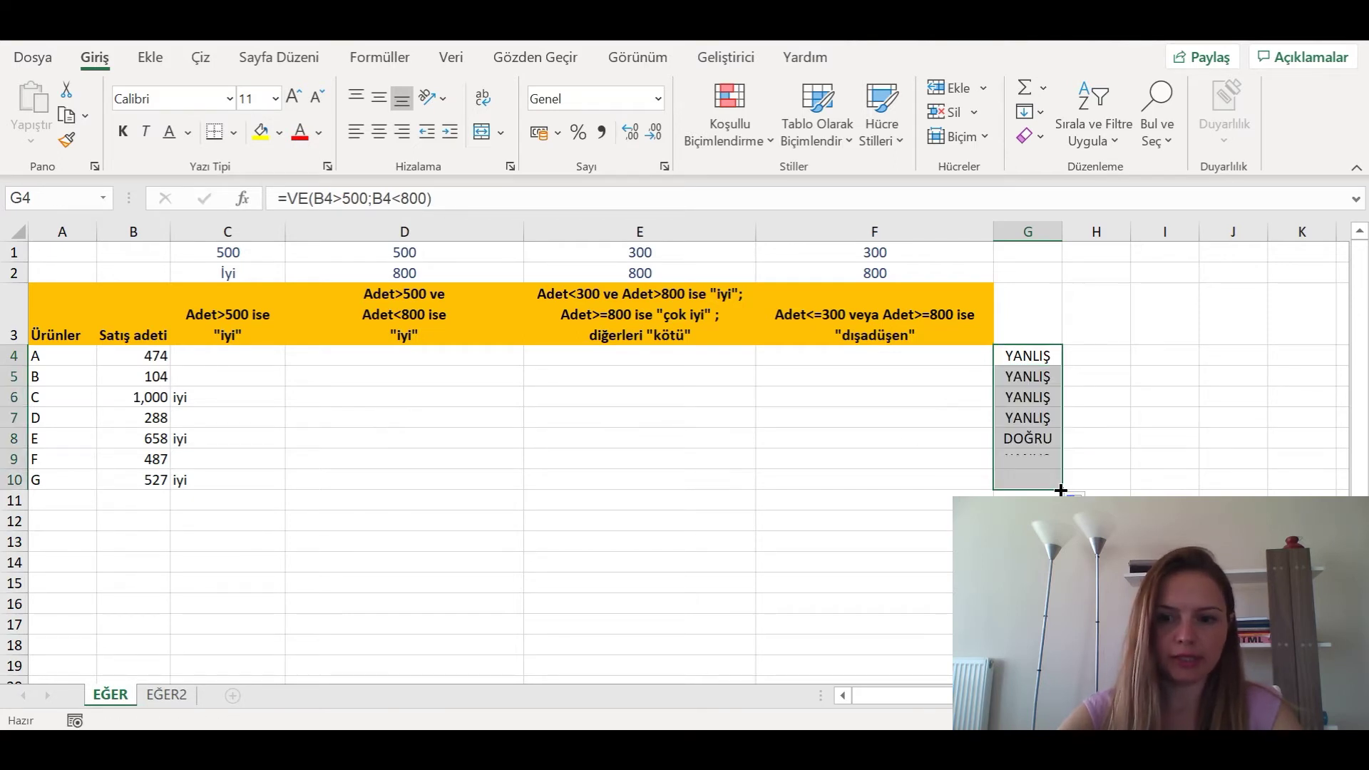
left_click(1040, 440)
left_click(1036, 479)
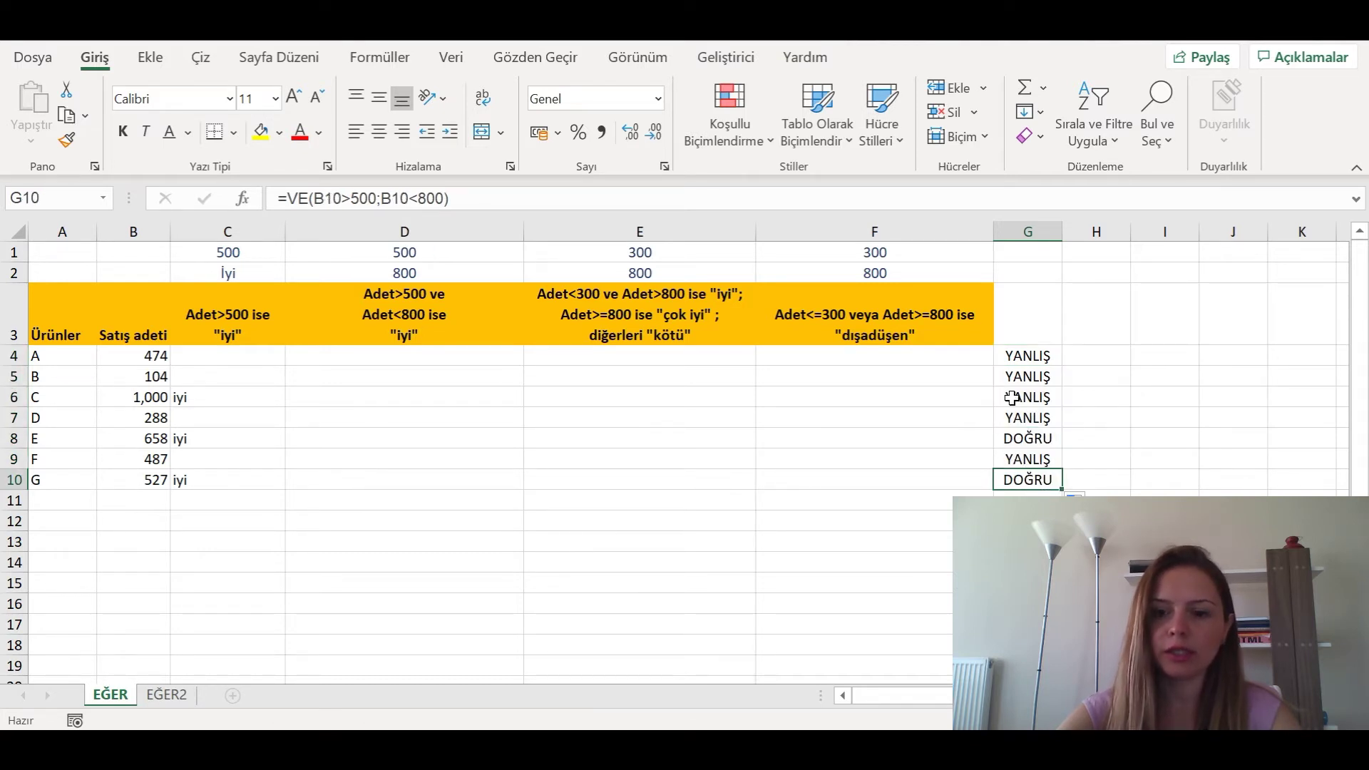
left_click(1028, 356)
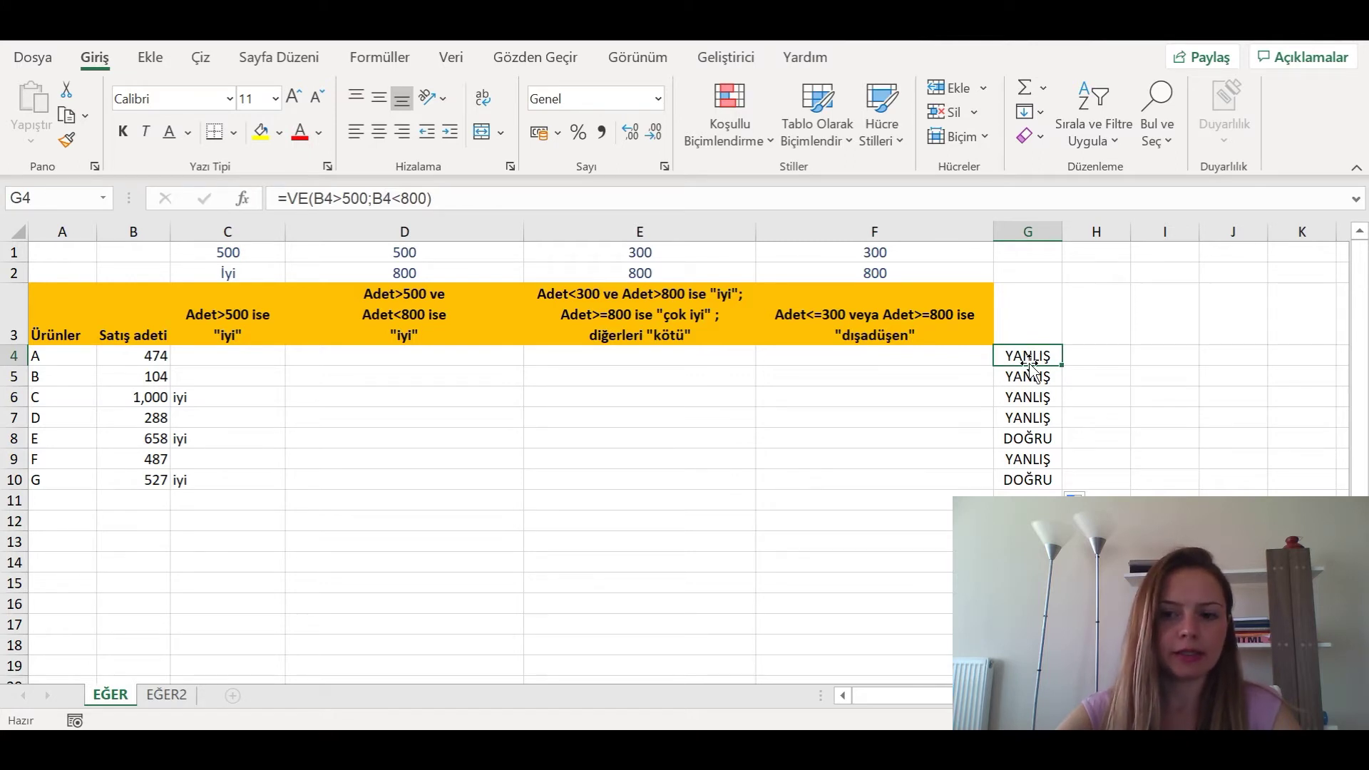
left_click(1089, 320)
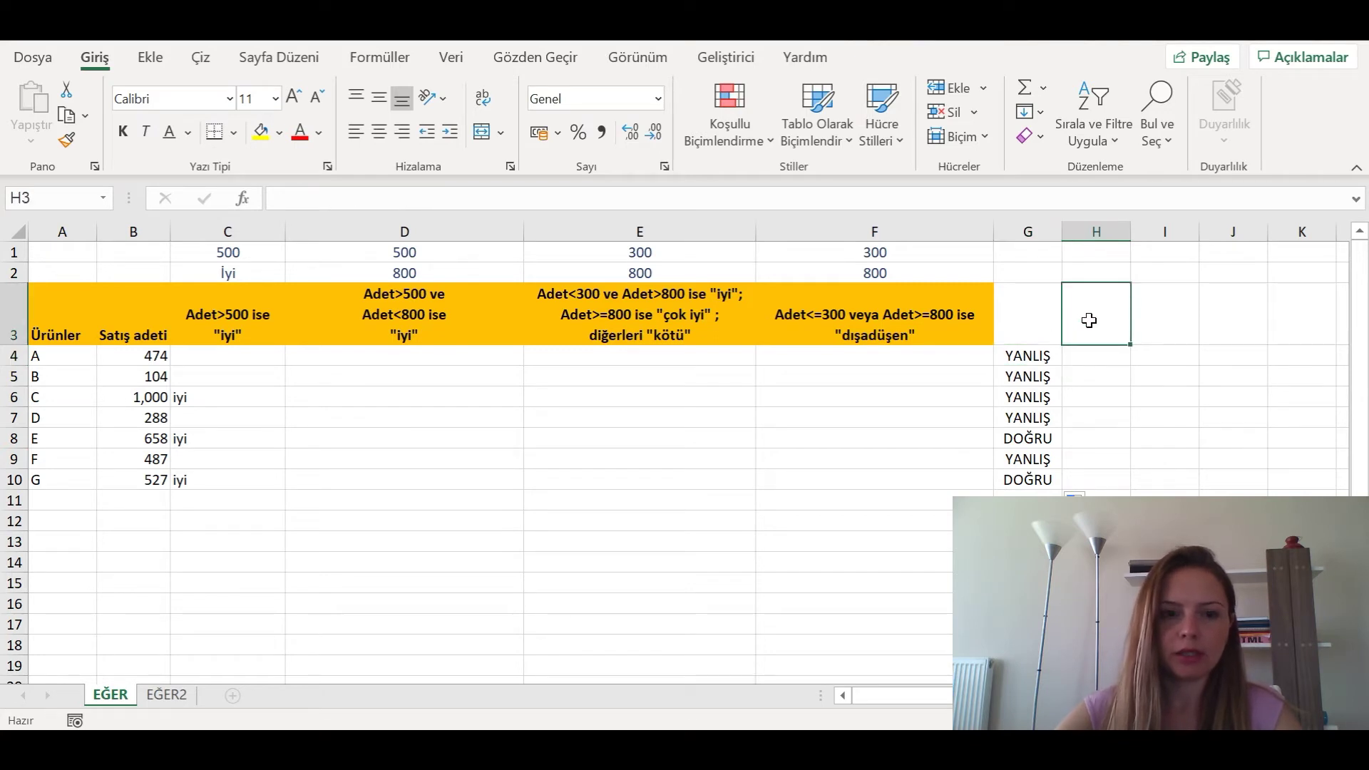
Add the headers >500 in H3 and <800 in I3.
type(">500")
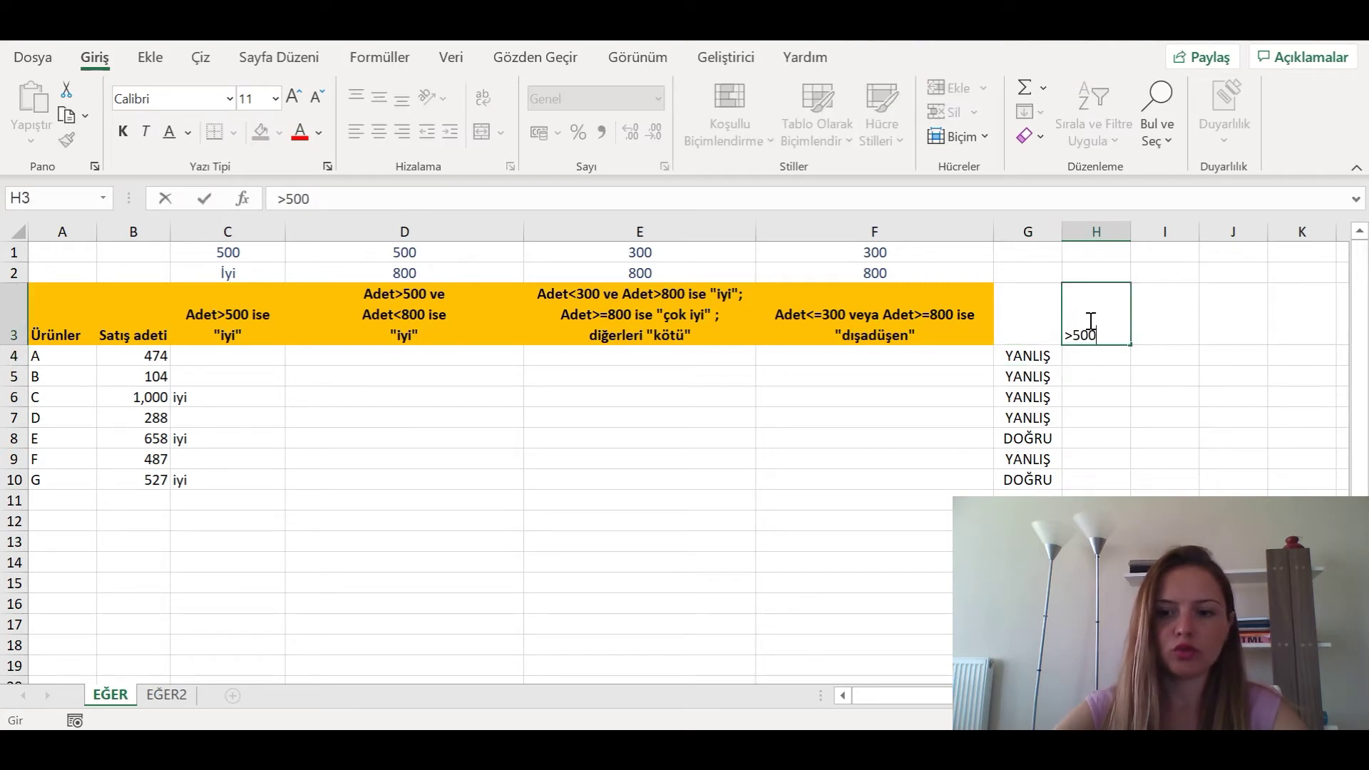
key("Return")
key("Up")
key("Right")
type("<800")
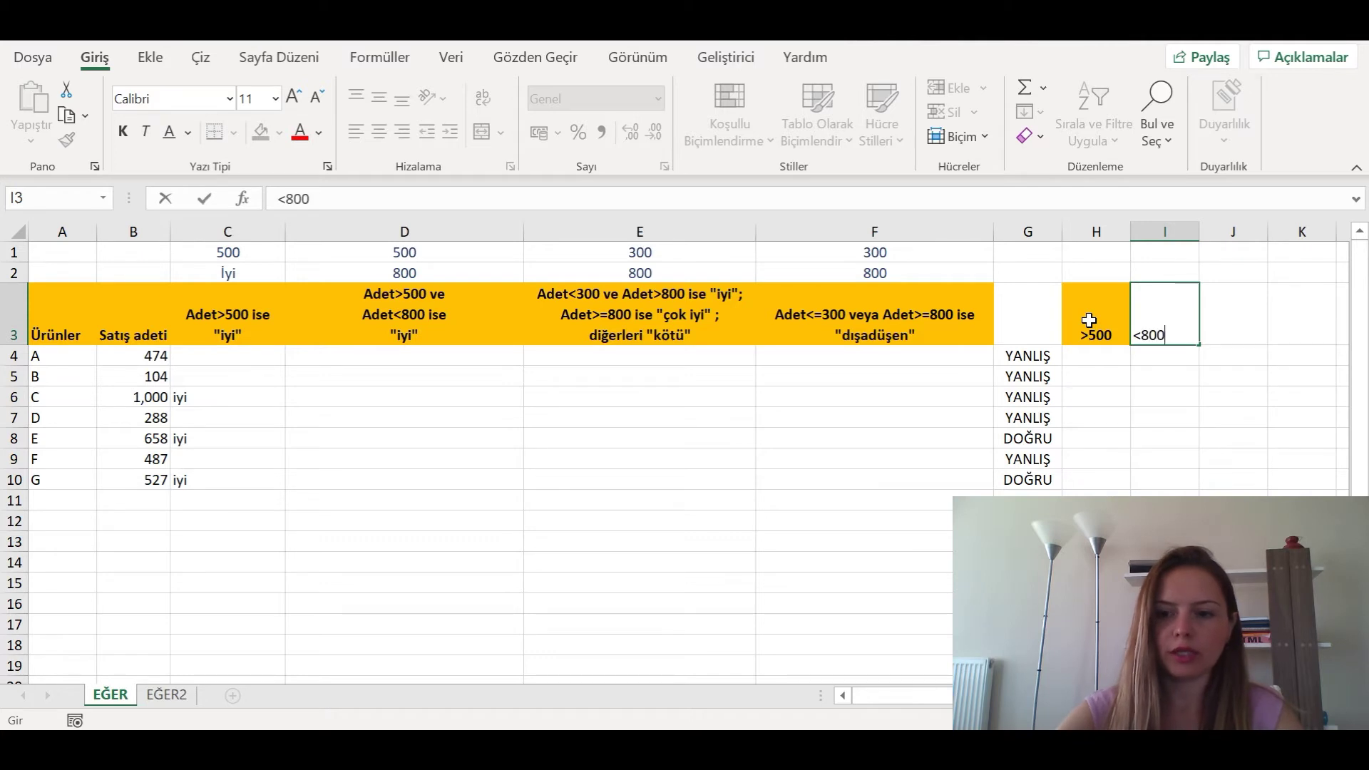
key("Return")
Enter the tests =B4>500 in H4 and =B4<800 in I4.
key("Left")
type("=")
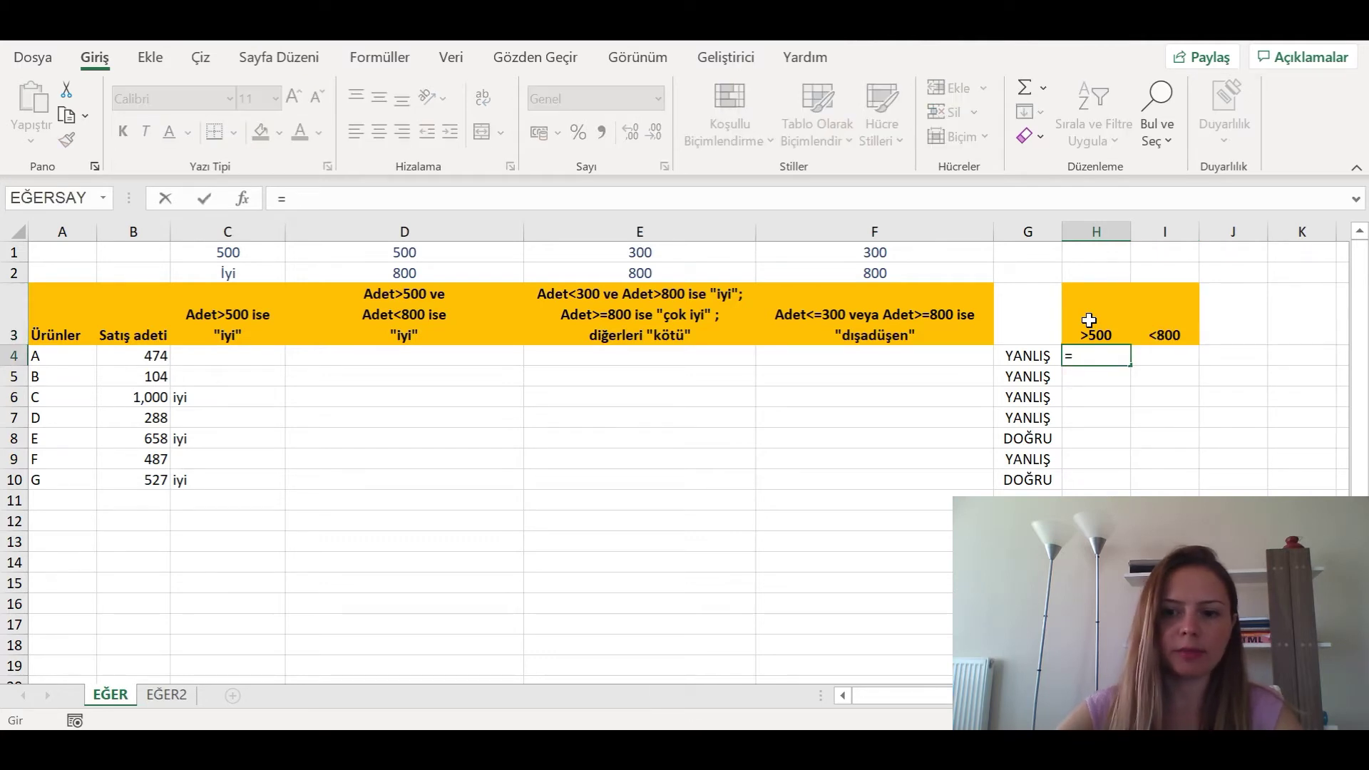
key("Left")
key("Left")
key("Left")
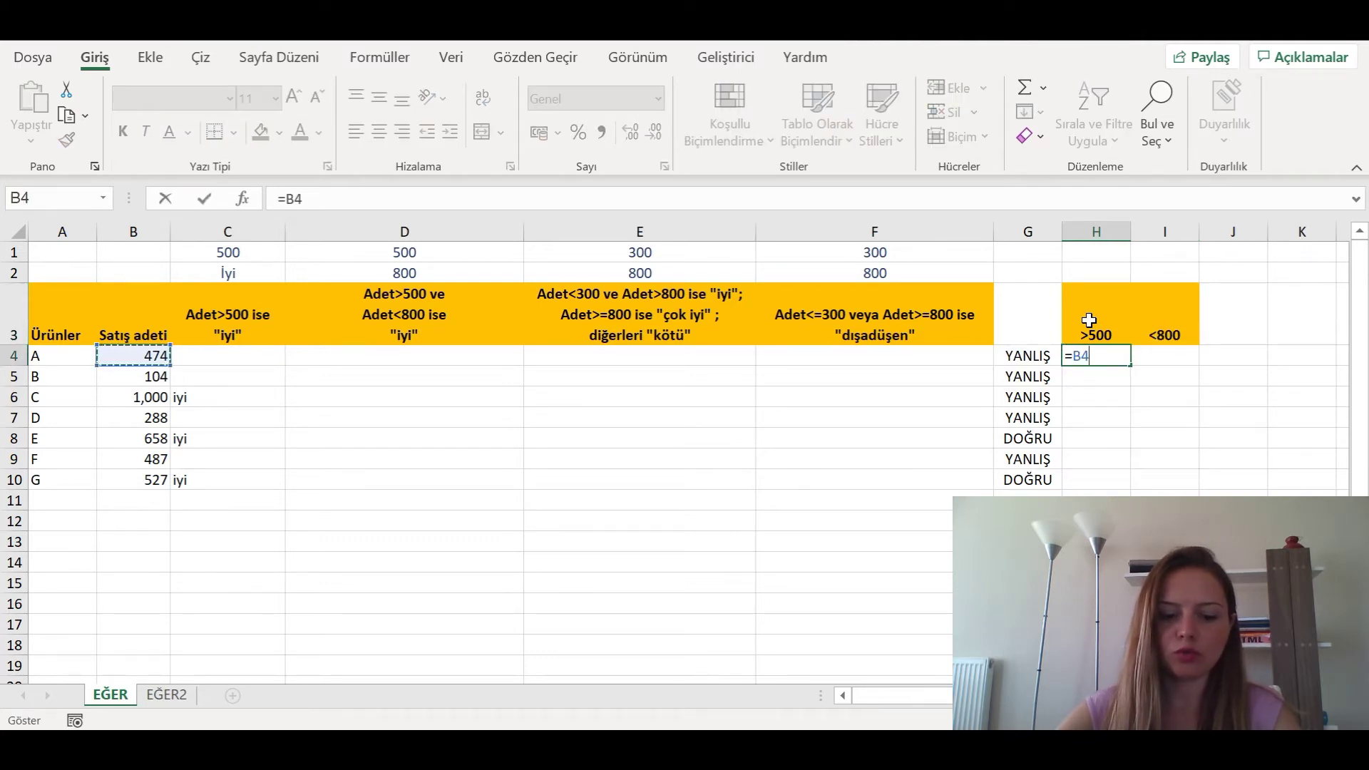
type(">500")
key("Return")
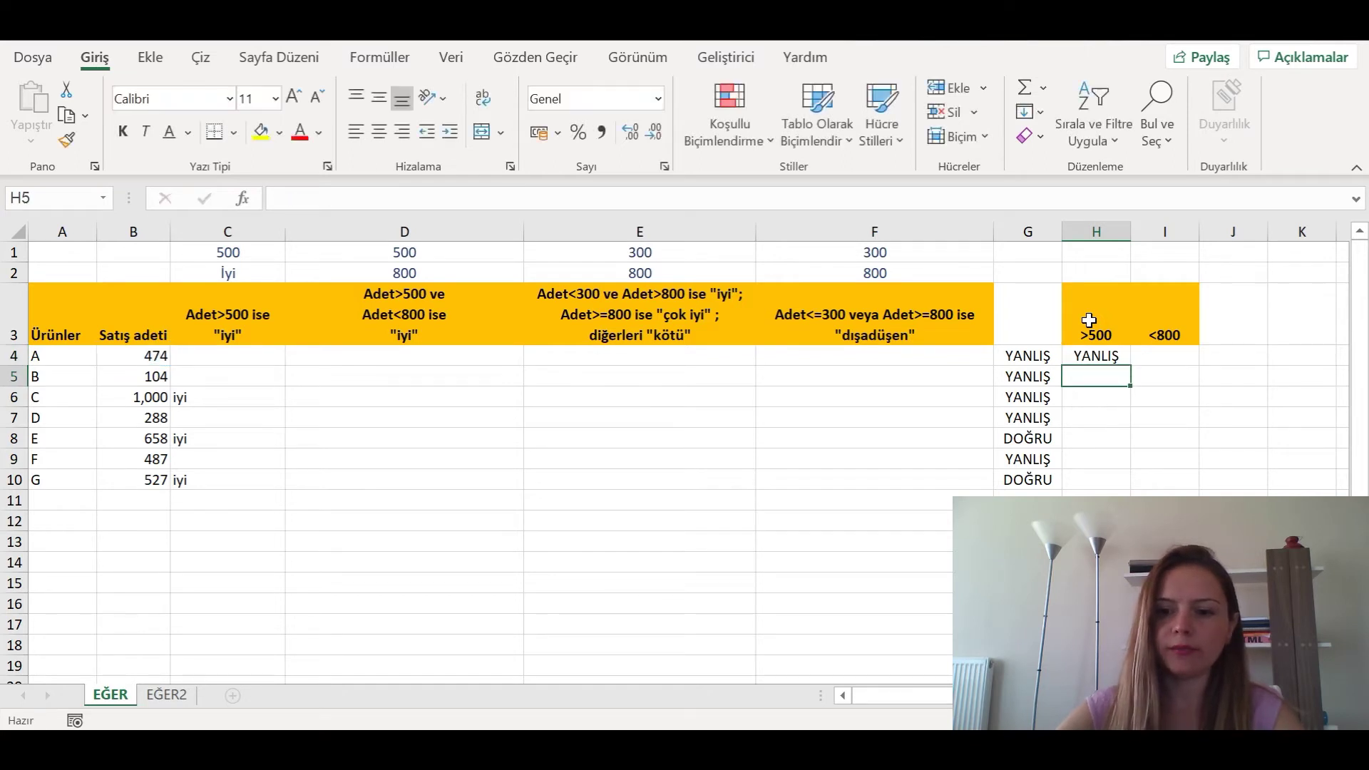
key("Up")
key("Right")
type("=")
key("Left")
key("Left")
key("Left")
key("Left")
key("Left")
key("Left")
key("Left")
type("<")
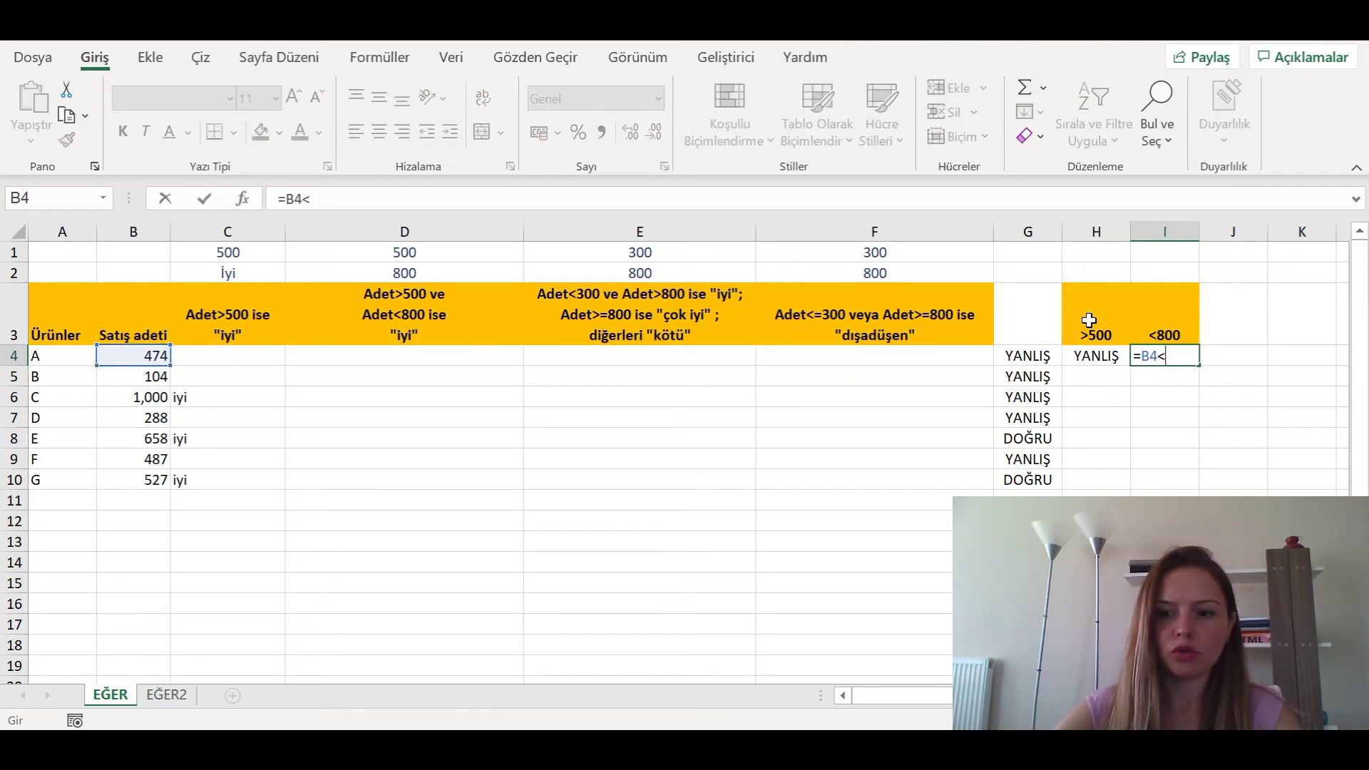
type("800")
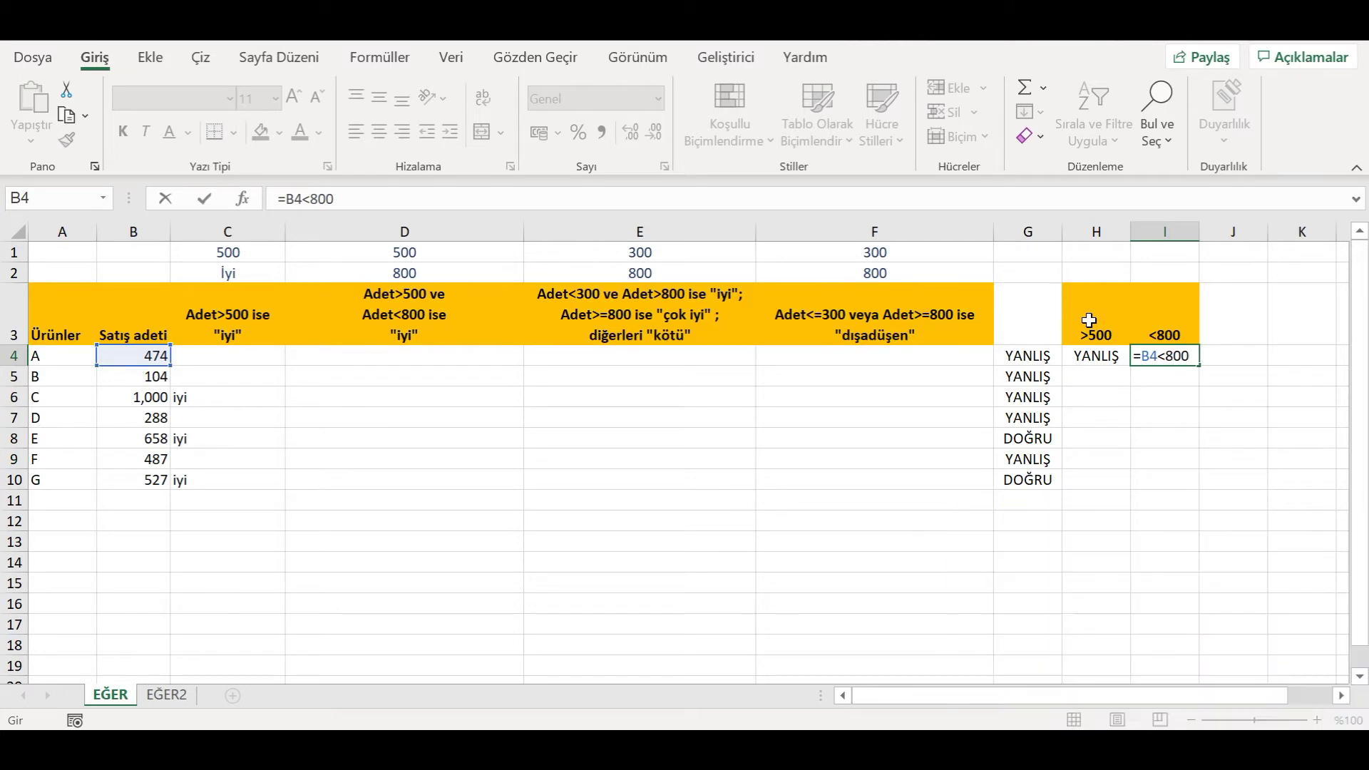
key("Return")
Copy both tests down to row 10 and compare their results product by product.
key("Up")
left_click_drag(1095, 356, 1177, 357)
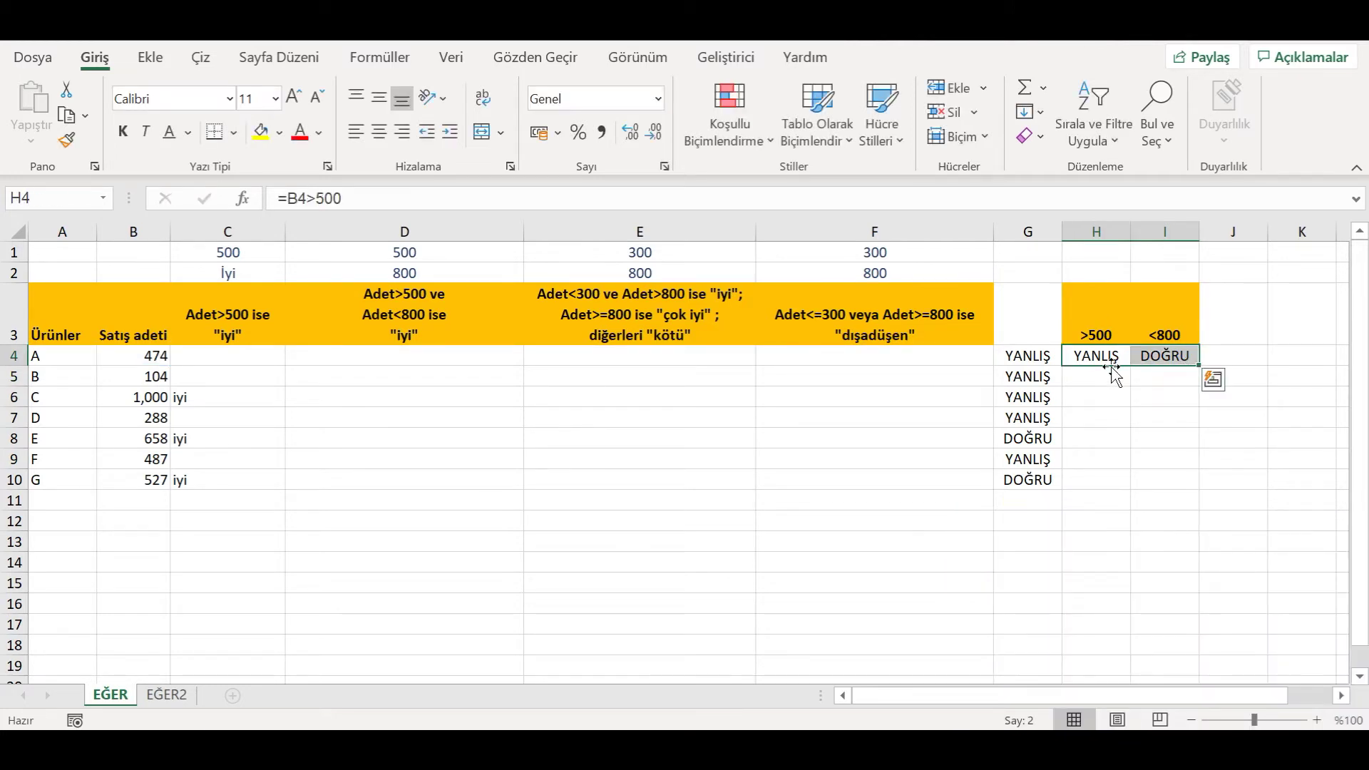
double_click(1198, 367)
left_click(1161, 414)
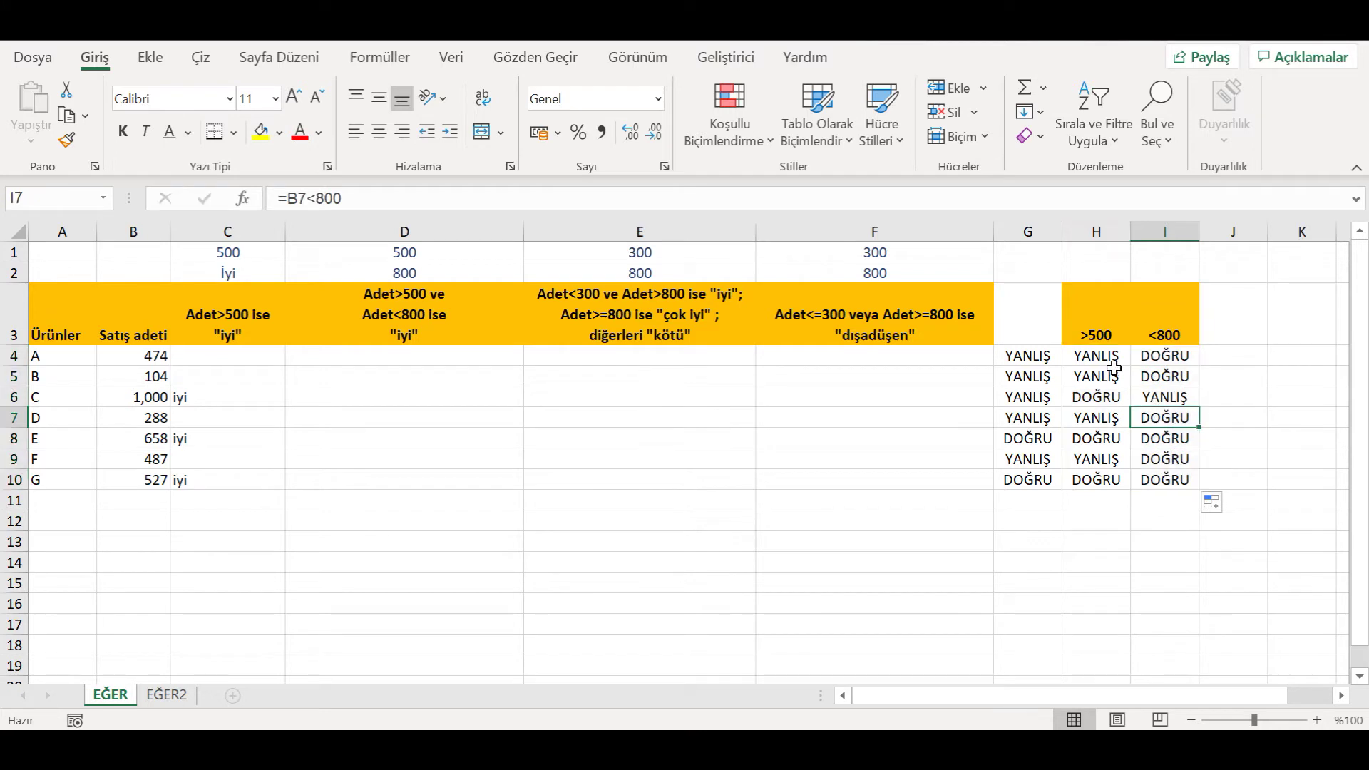
left_click_drag(1095, 354, 1173, 357)
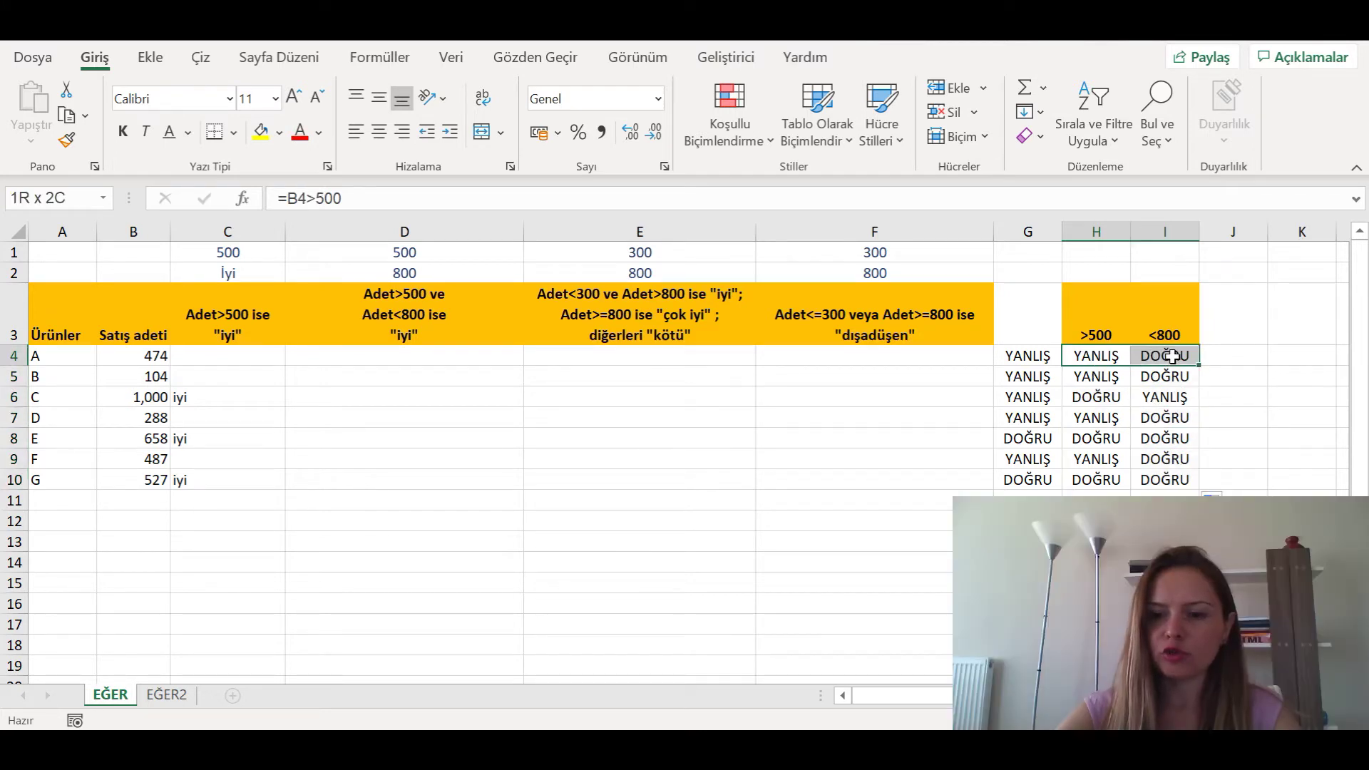
left_click(1124, 436)
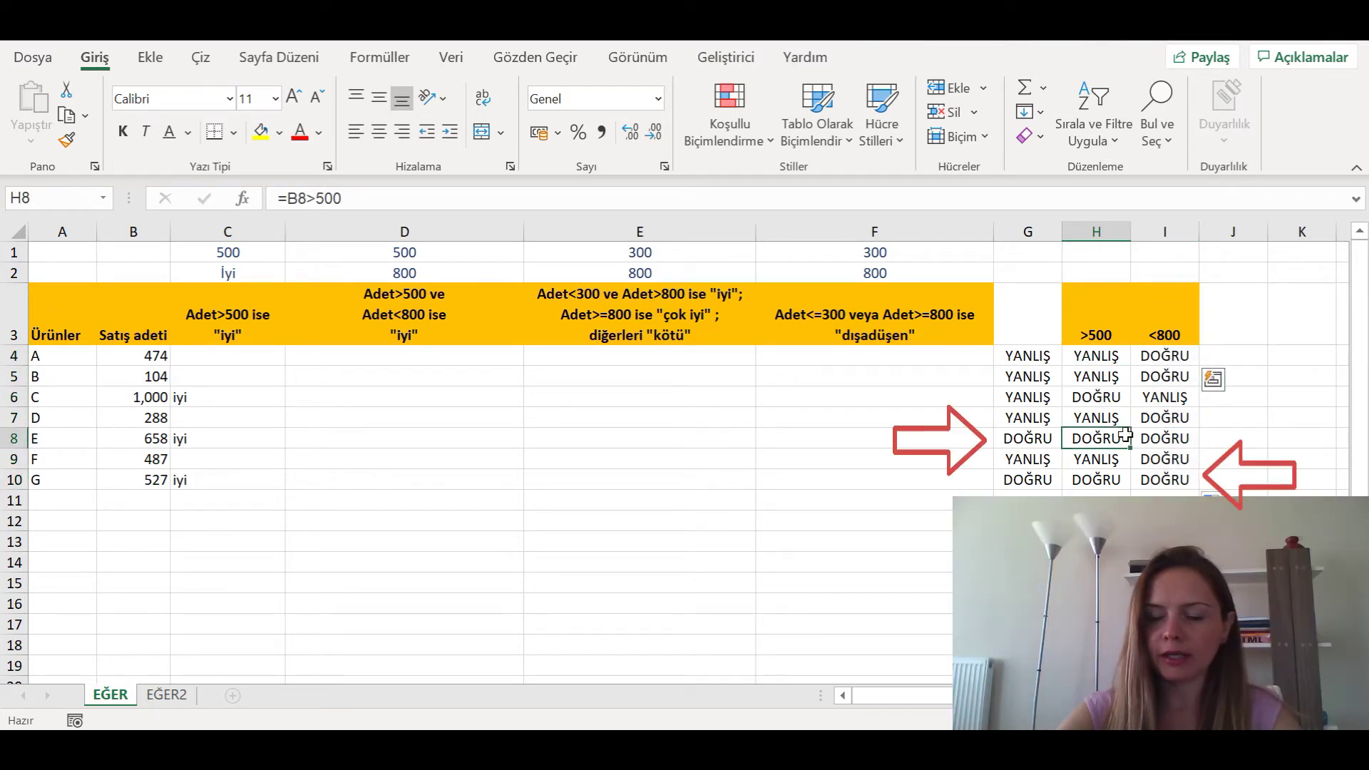
left_click_drag(1125, 435, 1166, 437)
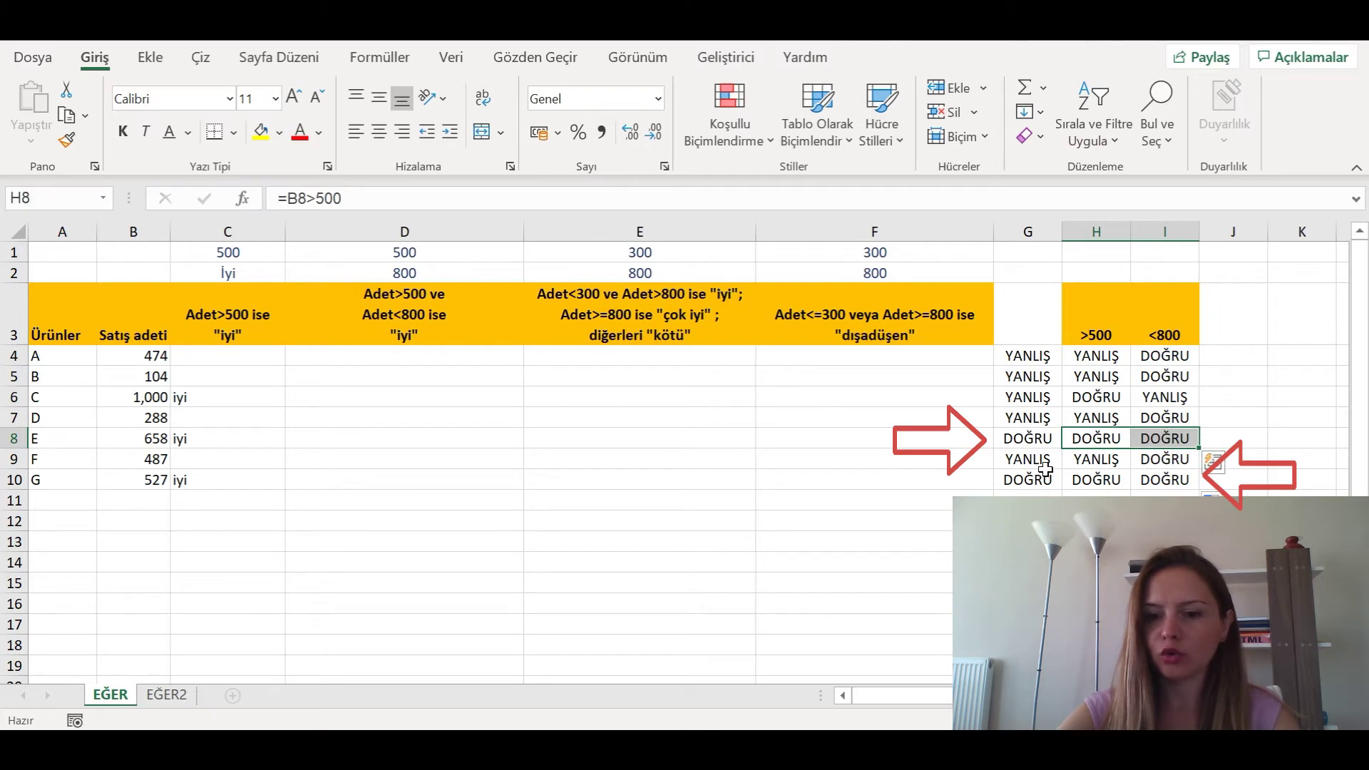
left_click(1102, 479)
left_click_drag(1158, 459, 1099, 471)
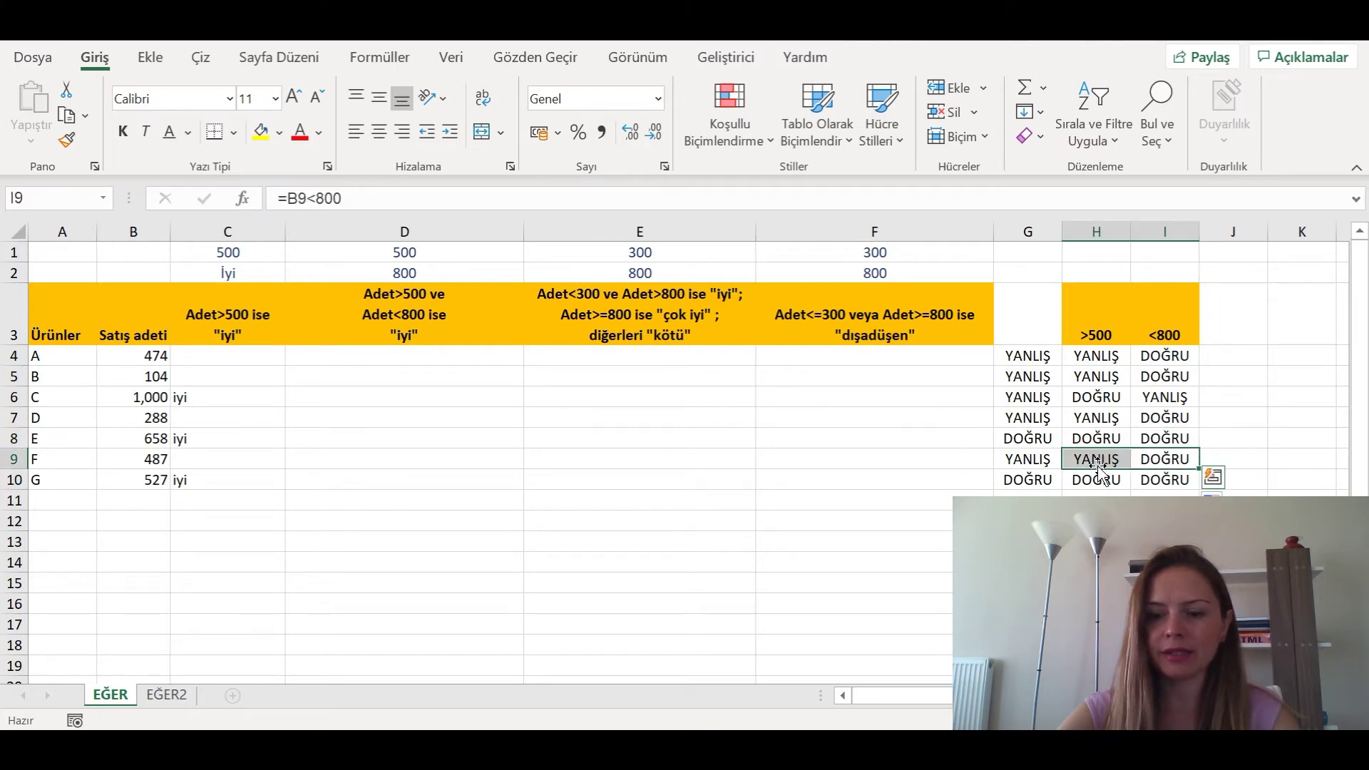
left_click(1032, 457)
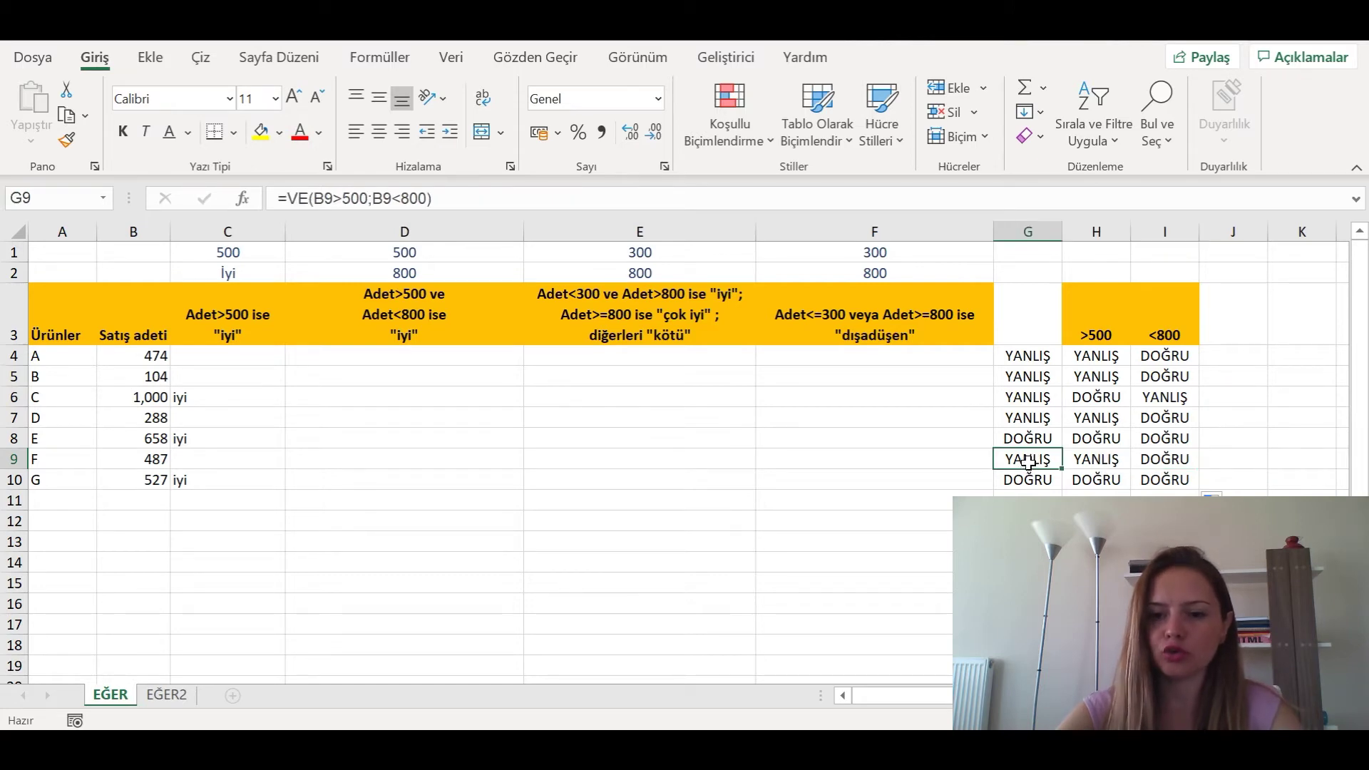
left_click(1030, 357)
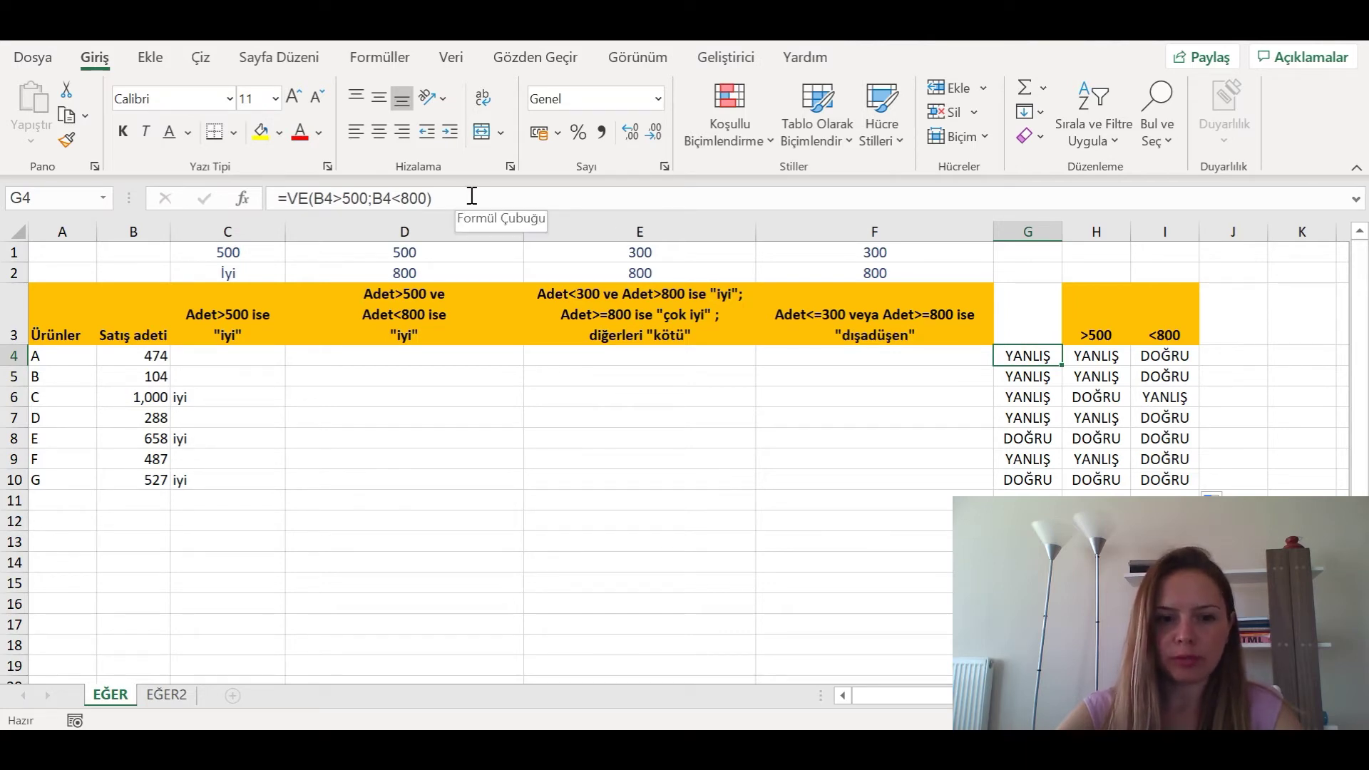
left_click_drag(472, 197, 276, 197)
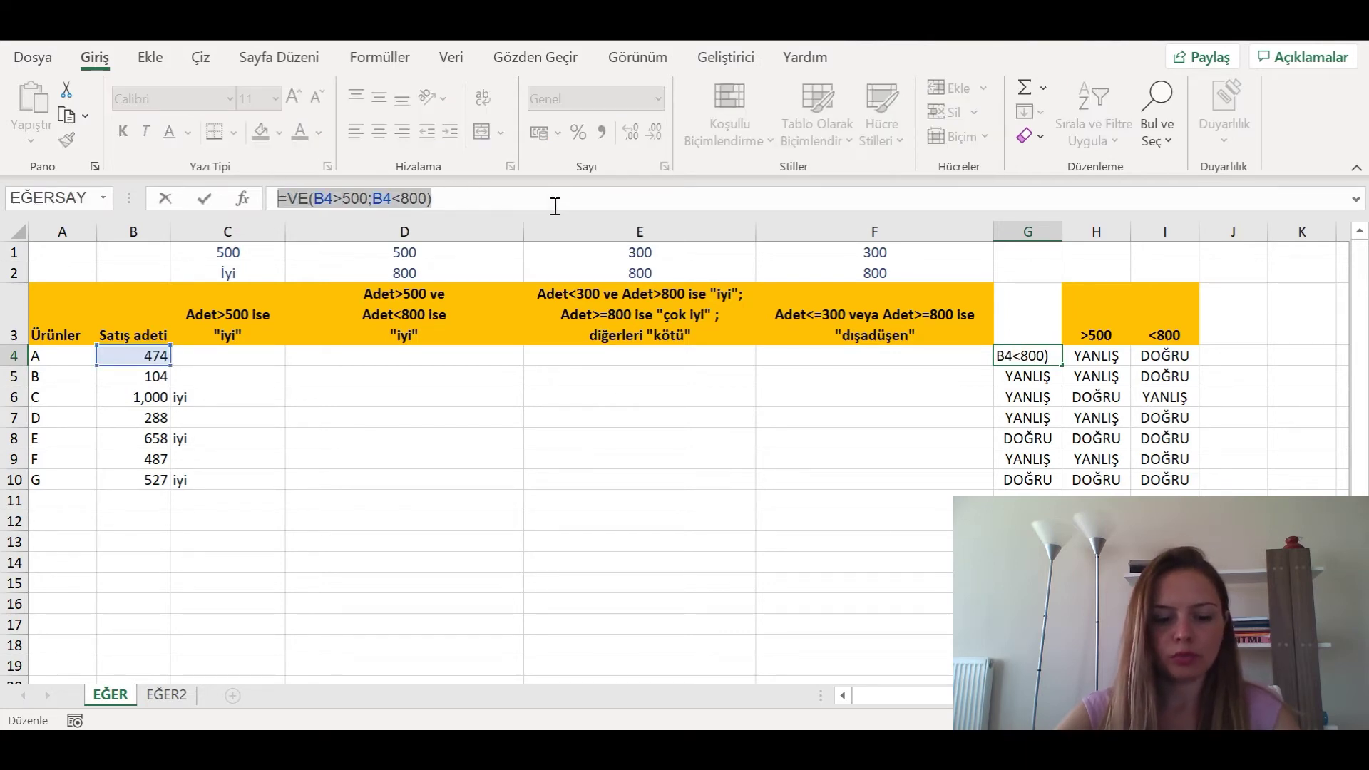
key("ctrl+c")
Enter =EĞER(VE(B4>500;B4<800);"iyi";"kötü") in D4 using the pasted VE test.
left_click(430, 356)
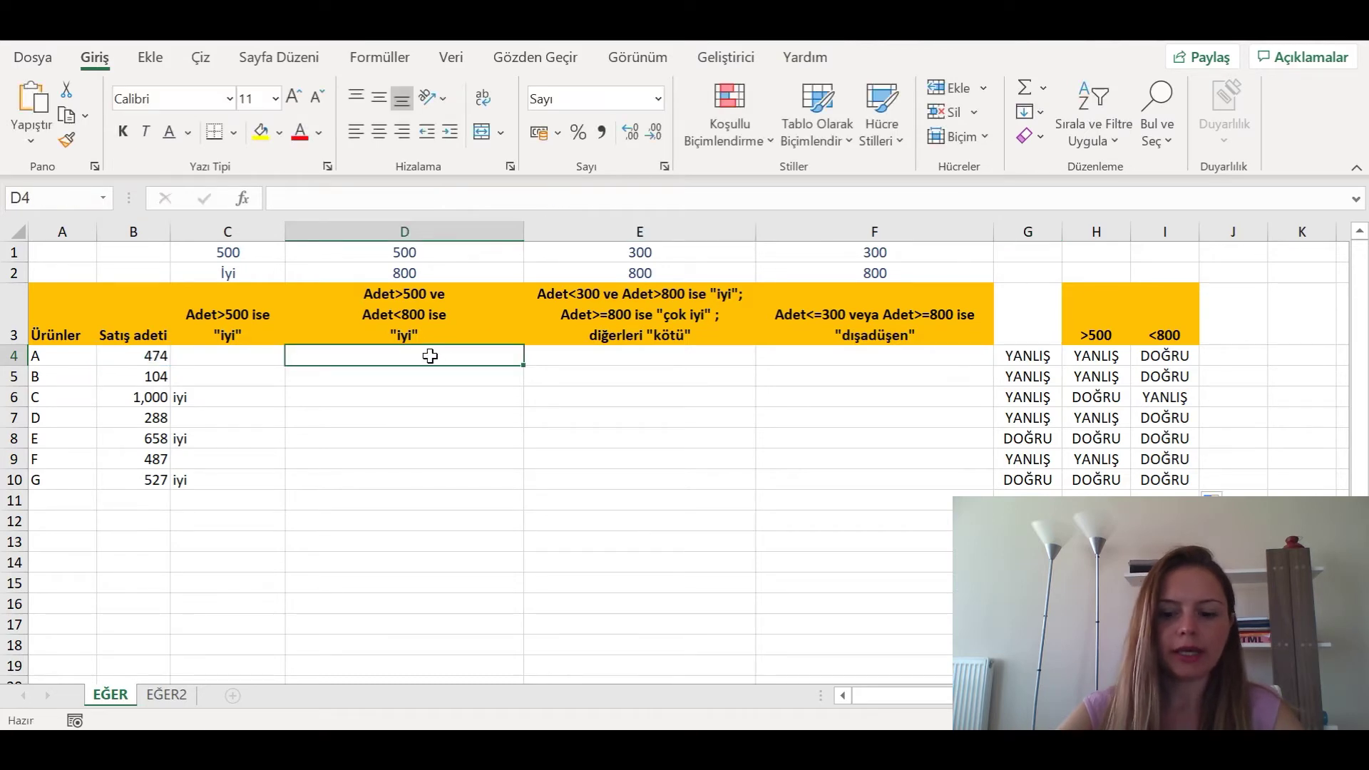
type("=eğ")
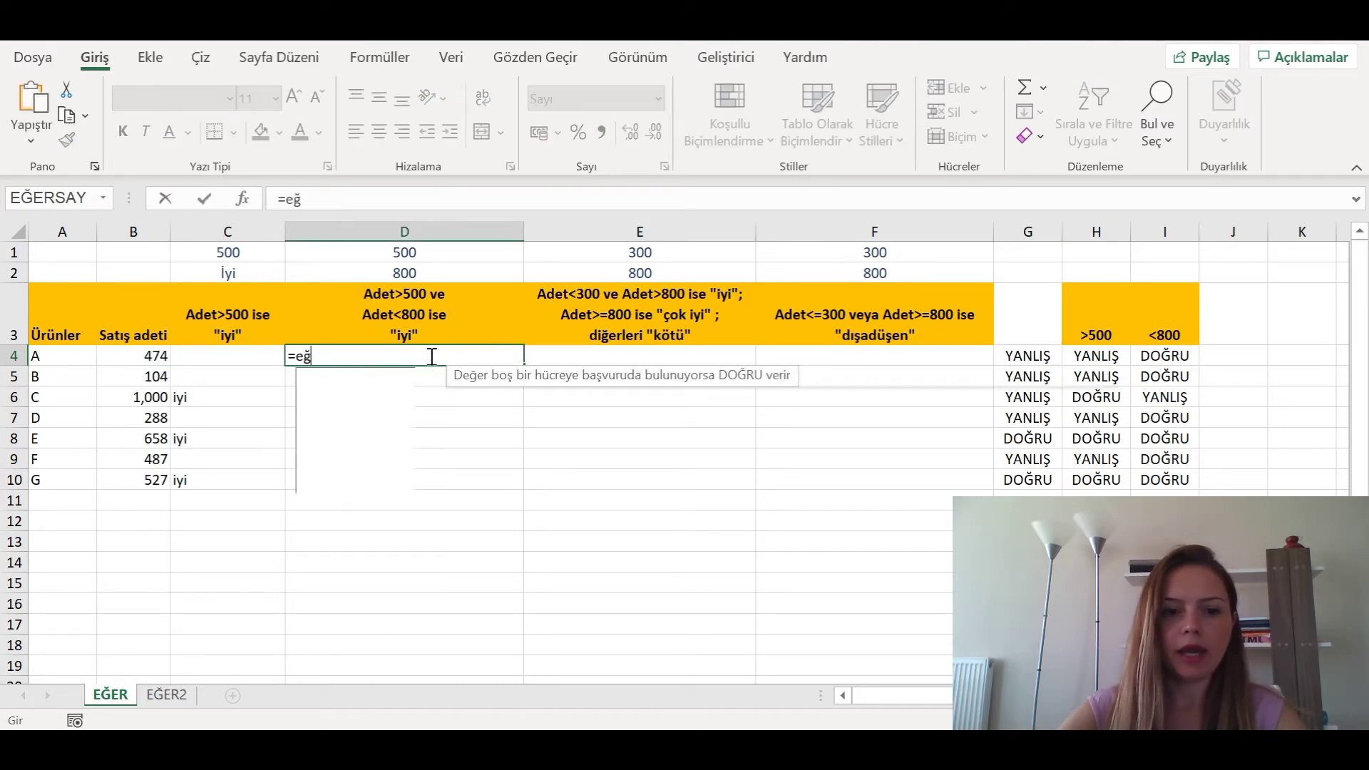
type("er")
key("Tab")
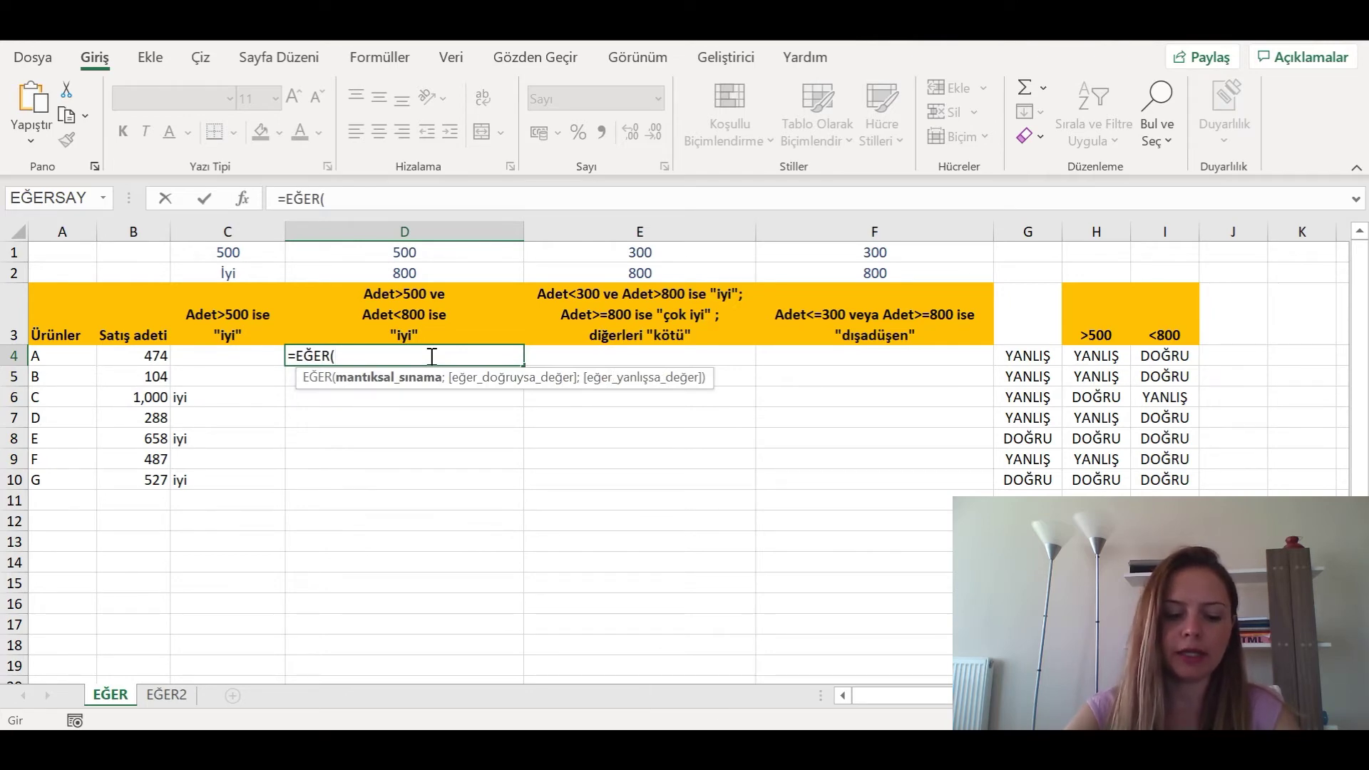
key("ctrl+v")
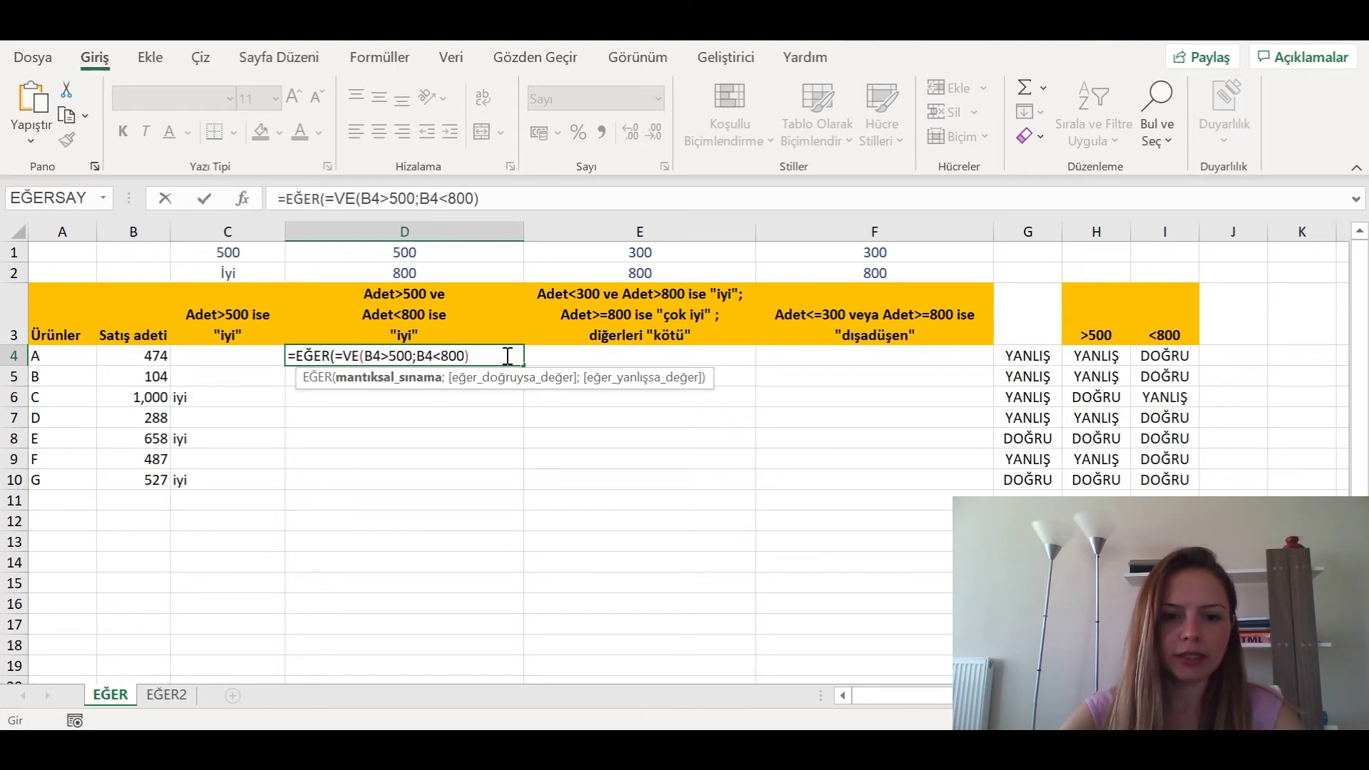
left_click(346, 355)
key("BackSpace")
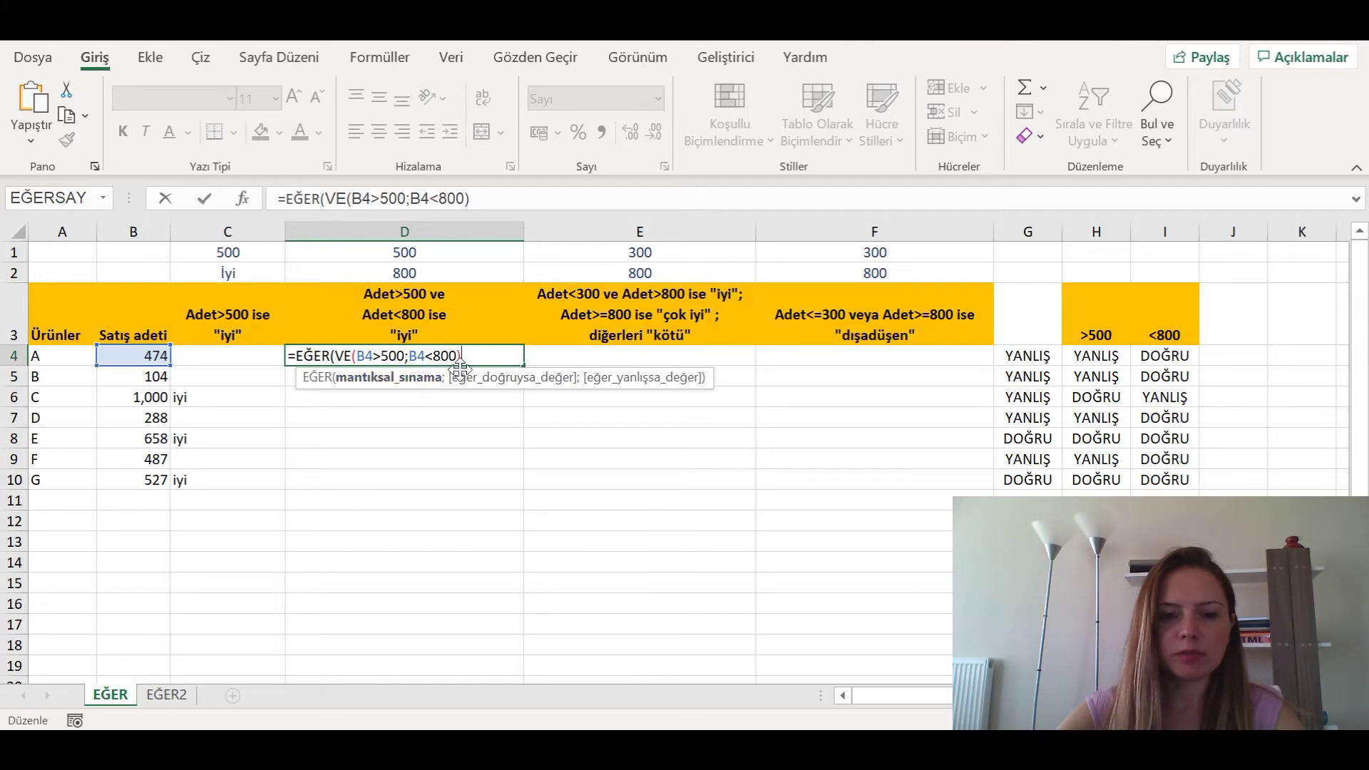
left_click(512, 362)
type(";\"i")
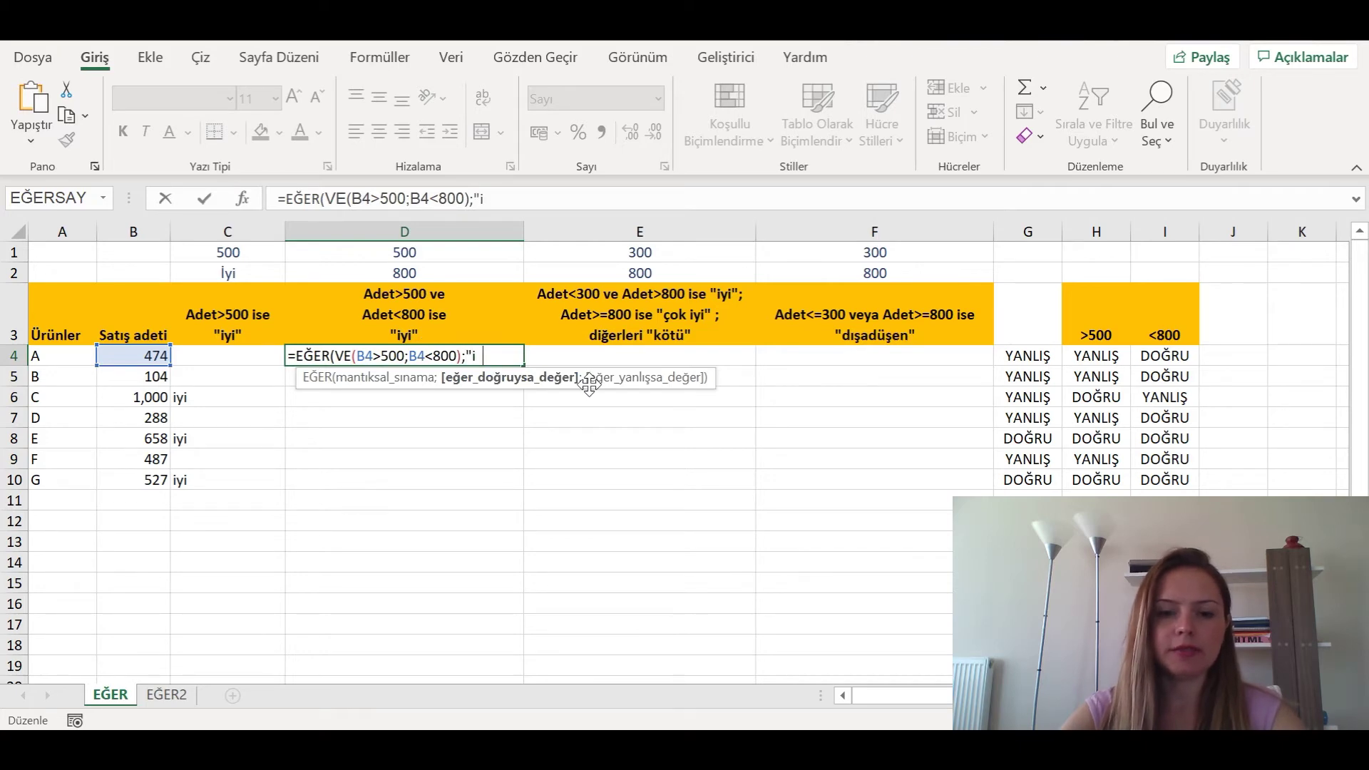
type("yi\";\"kötü")
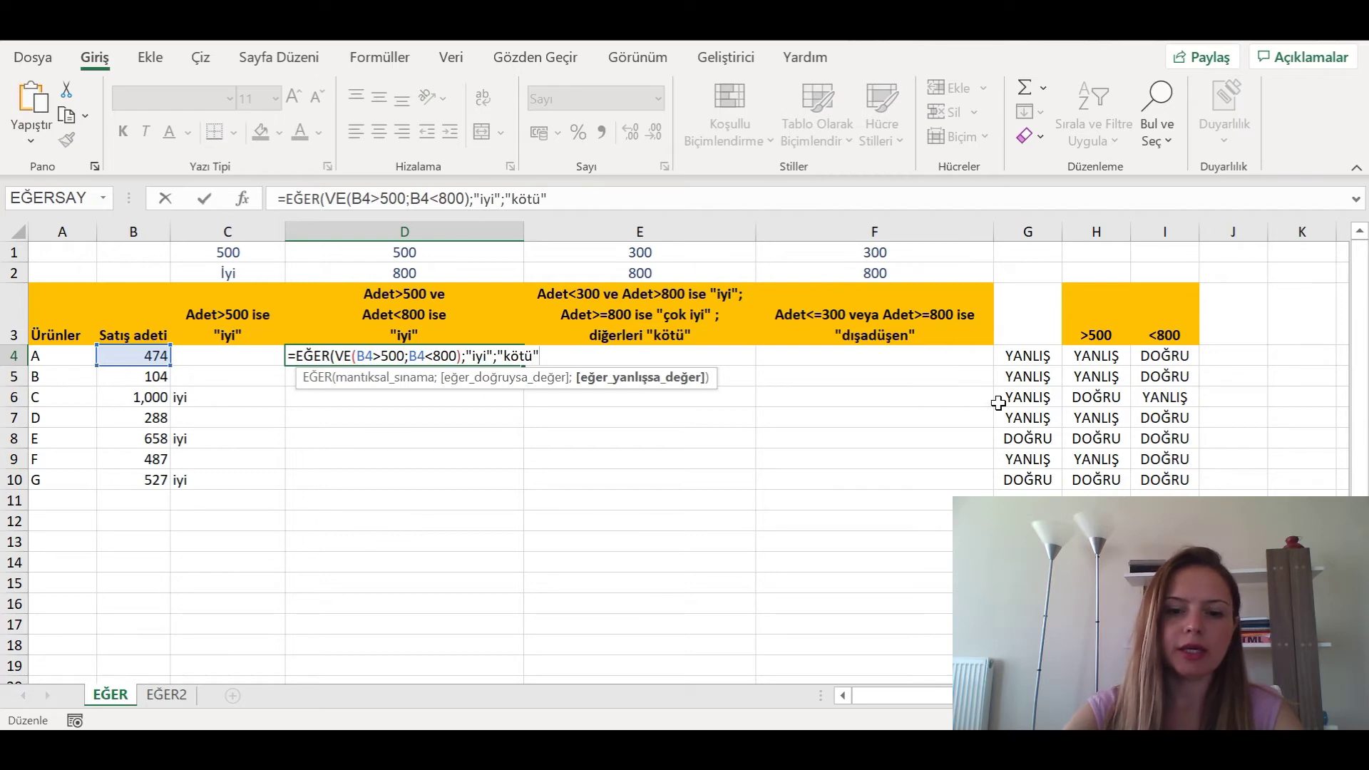
type(")")
key("Return")
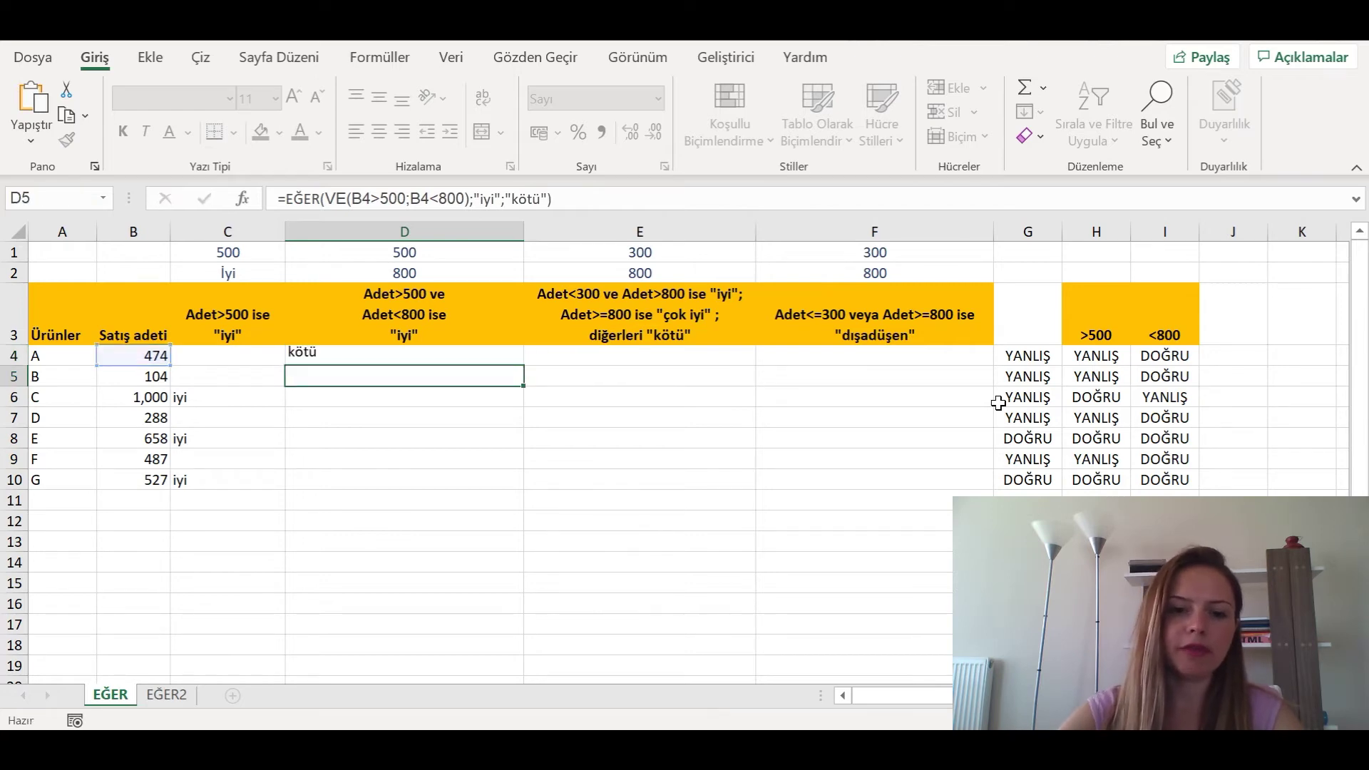
Fill D4's formula down to D10 and check product E shows iyi.
key("Up")
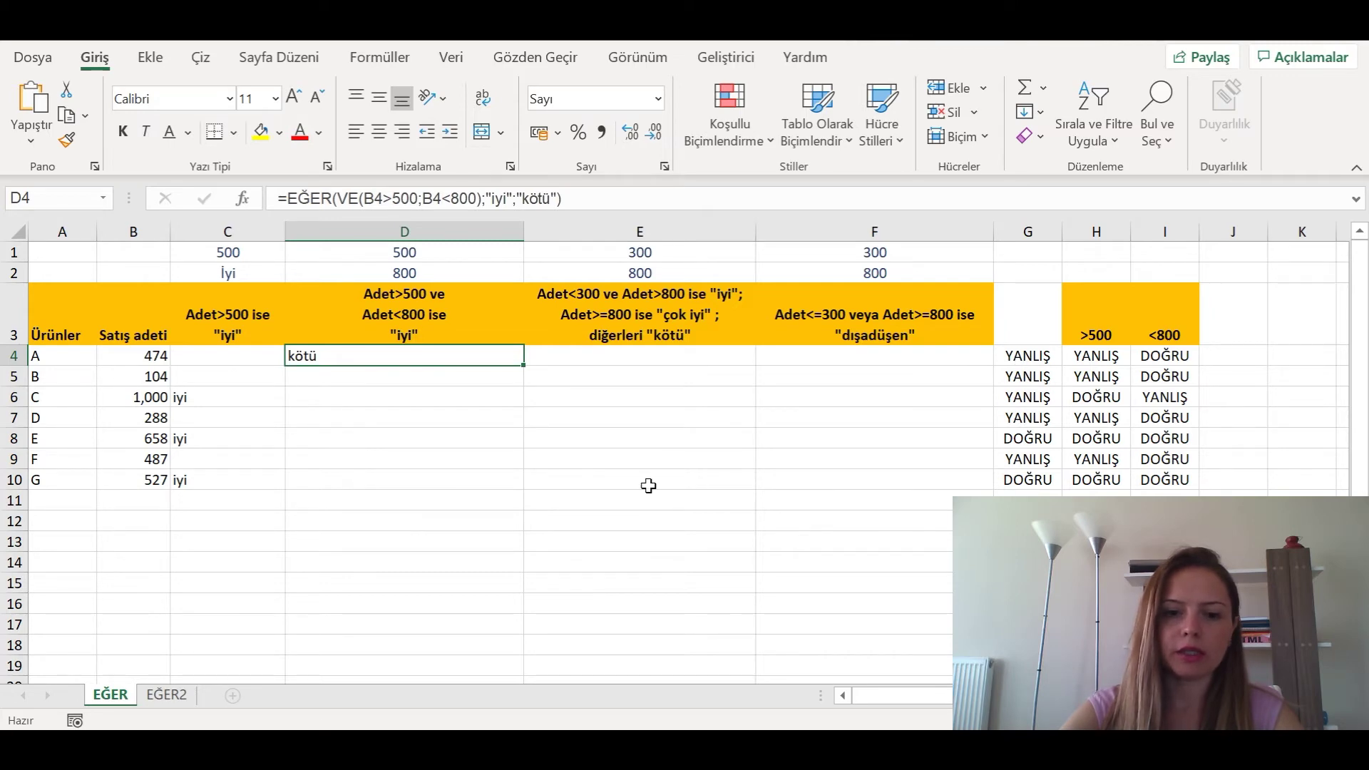
double_click(525, 367)
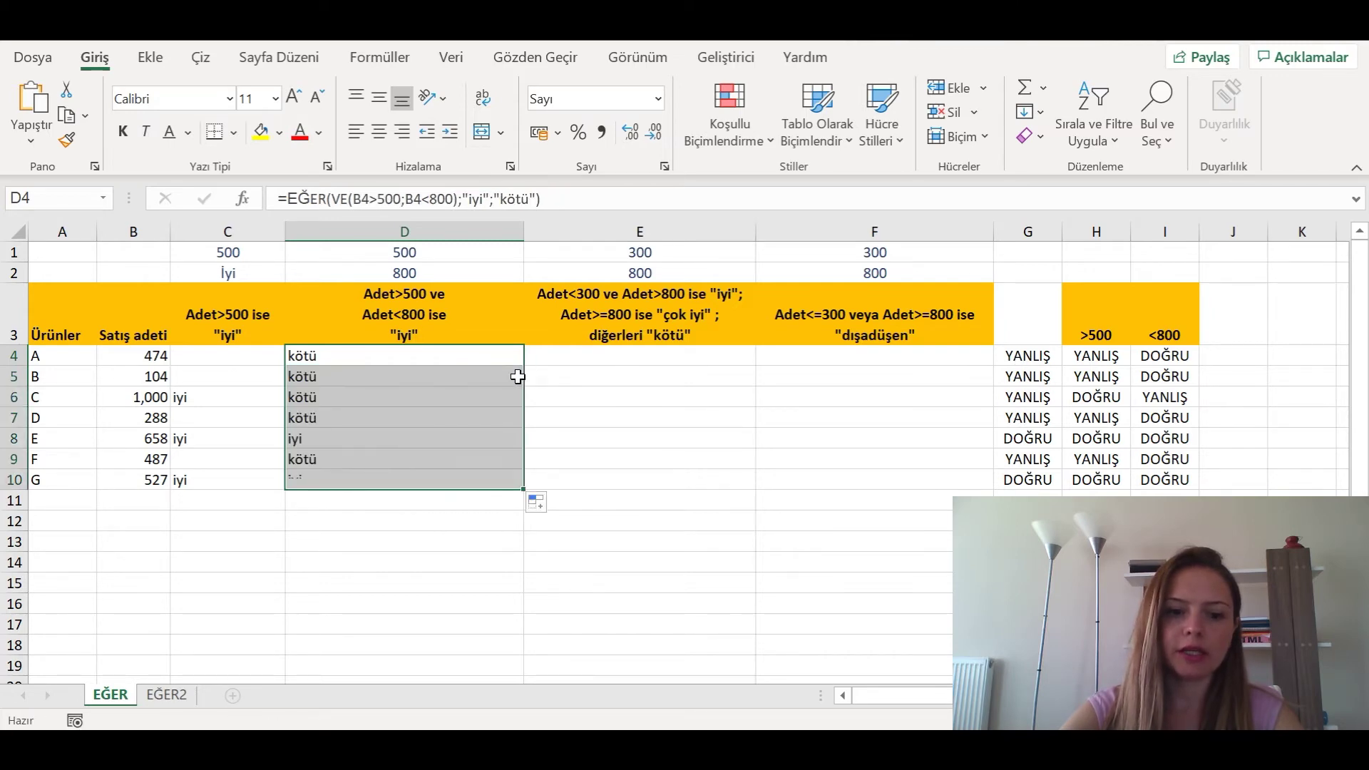
left_click(349, 441)
Check the column D label for product G.
left_click(331, 478)
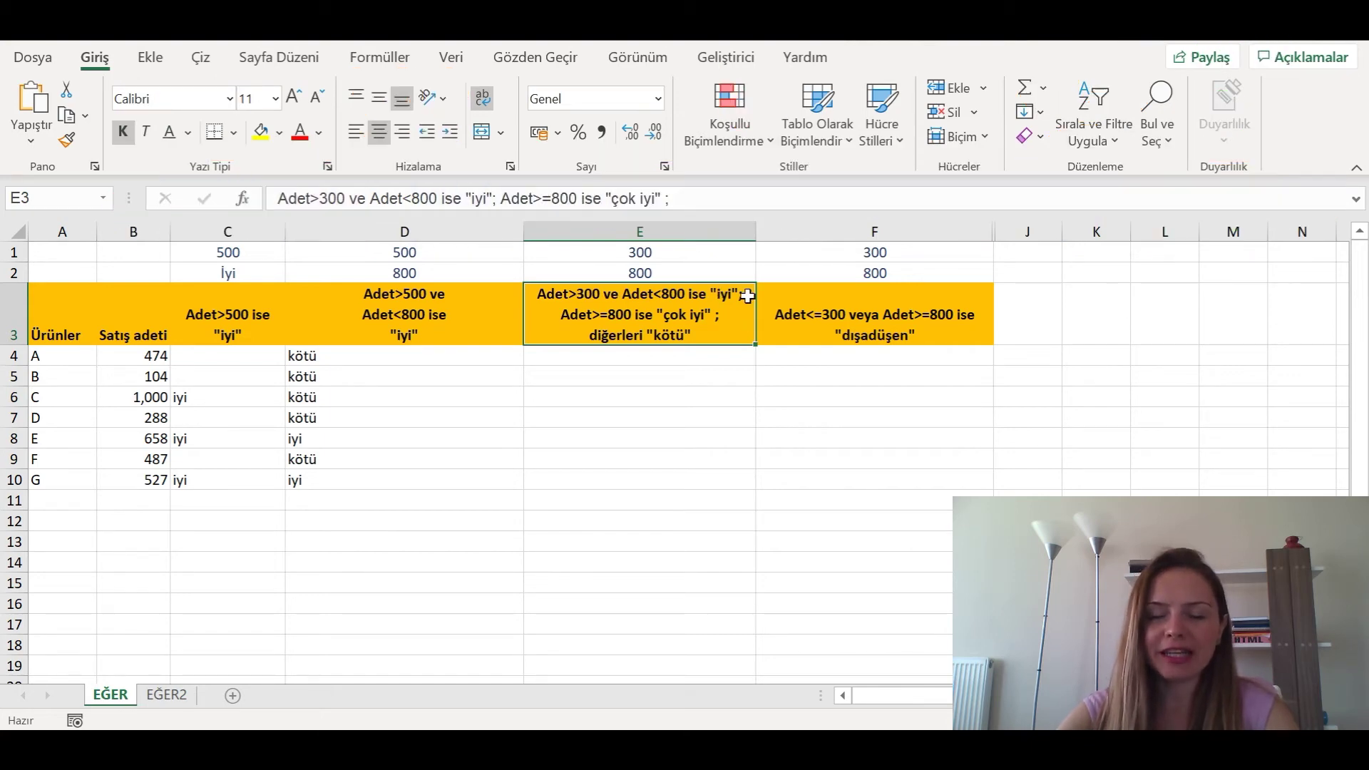
Start E4's EĞER formula with the condition B4>$E$1.
left_click(676, 358)
type("=eğe")
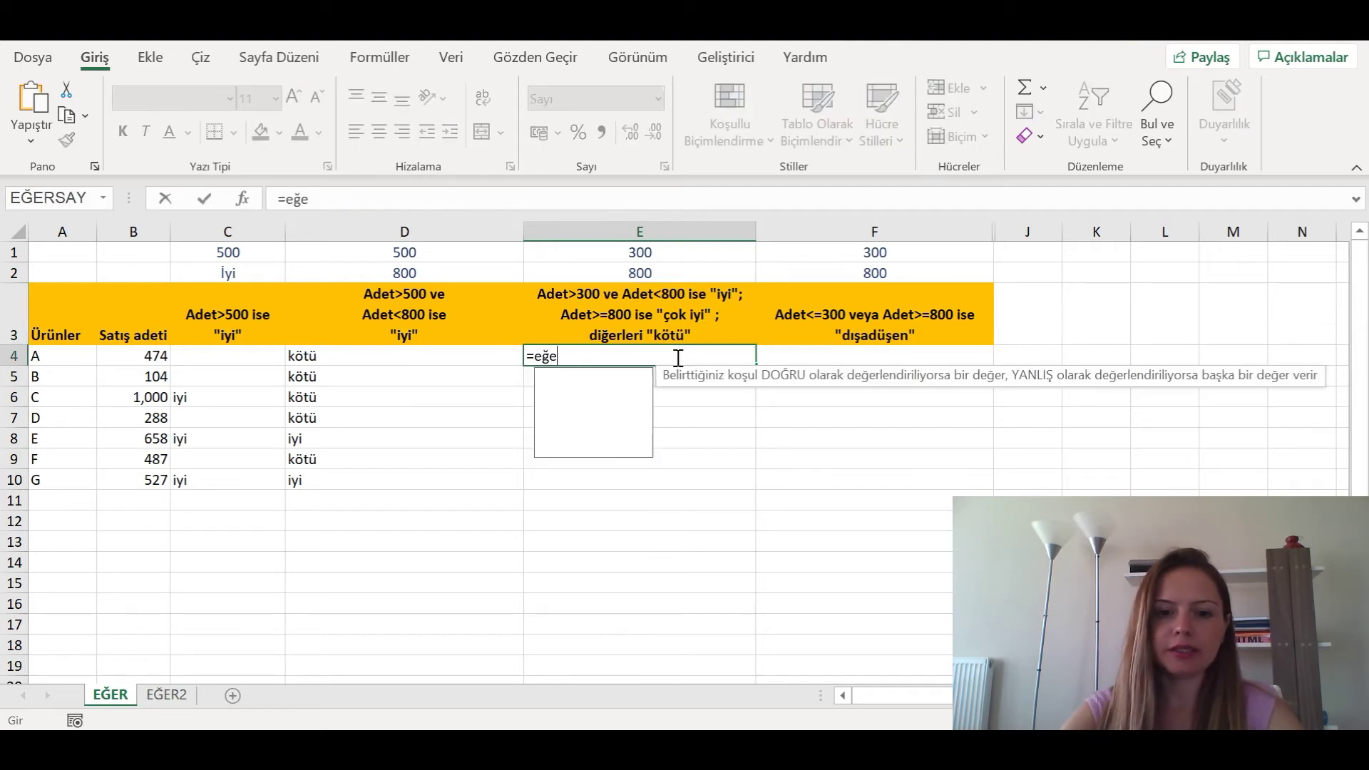
key("Tab")
left_click(142, 356)
type(">")
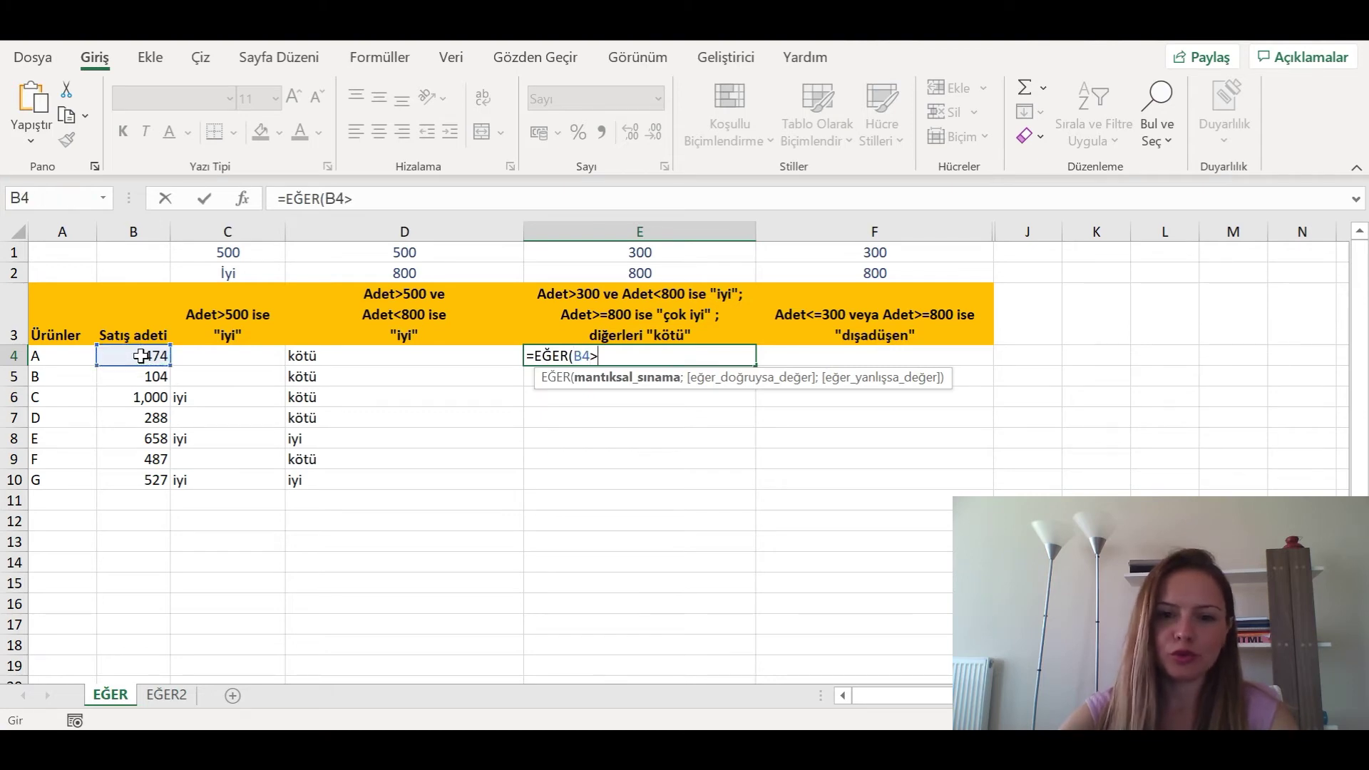
left_click(640, 252)
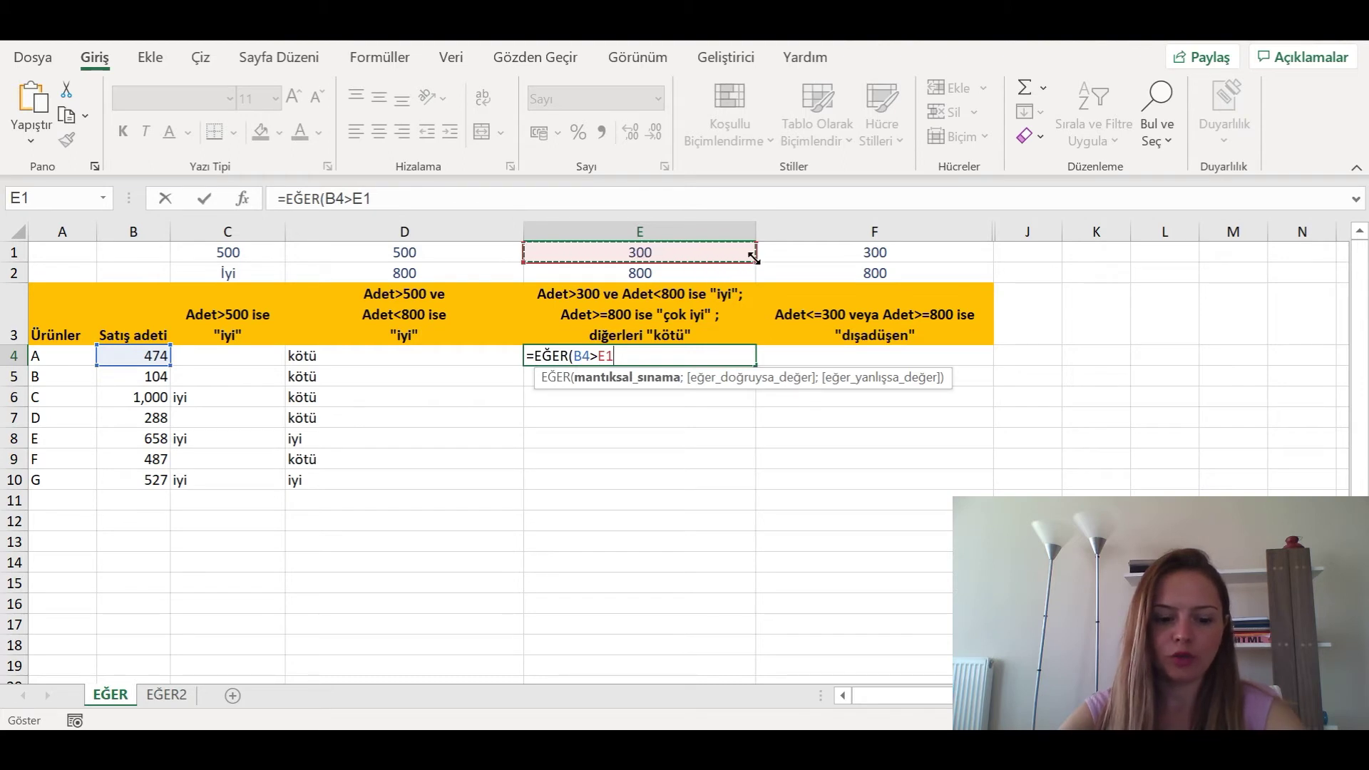
key("F4")
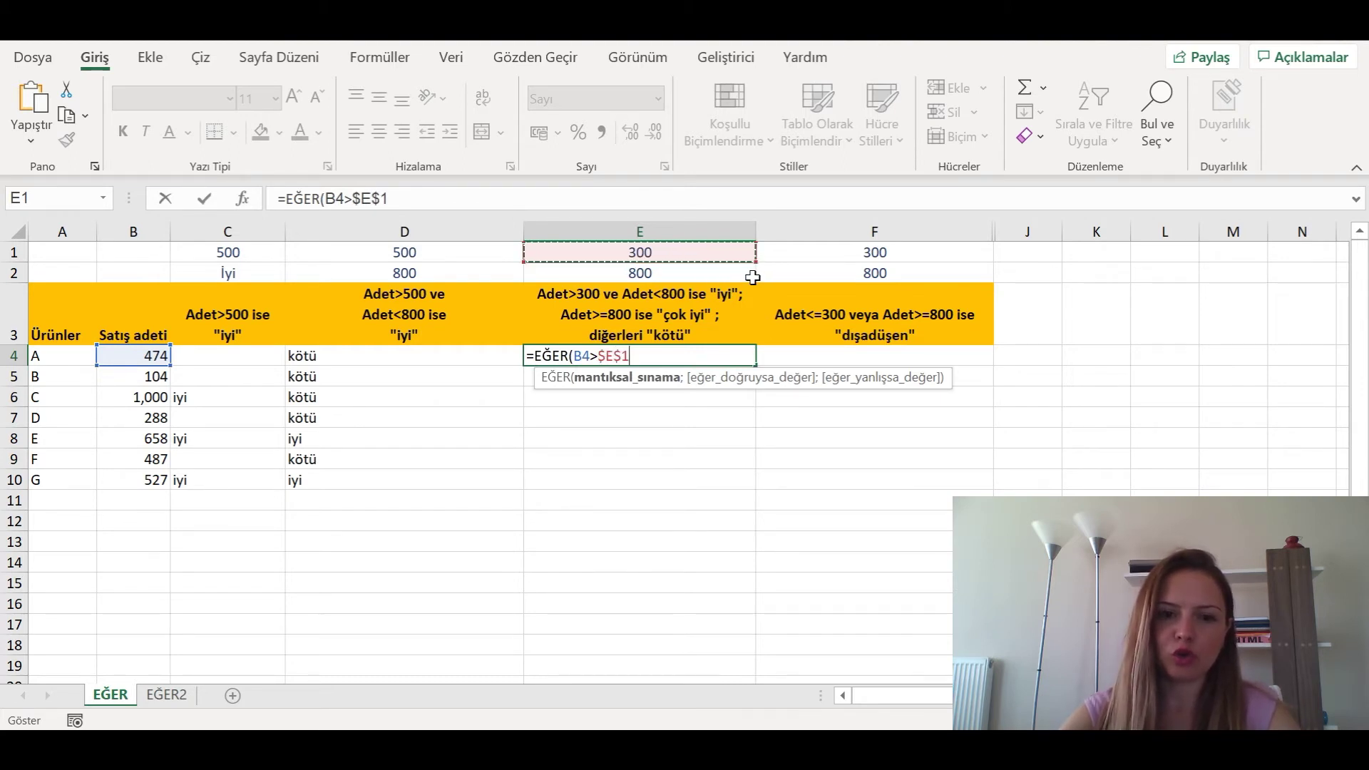
Wrap the condition as VE(B4>$E$1;B4<$E$2) returning "iyi" when true.
left_click(328, 198)
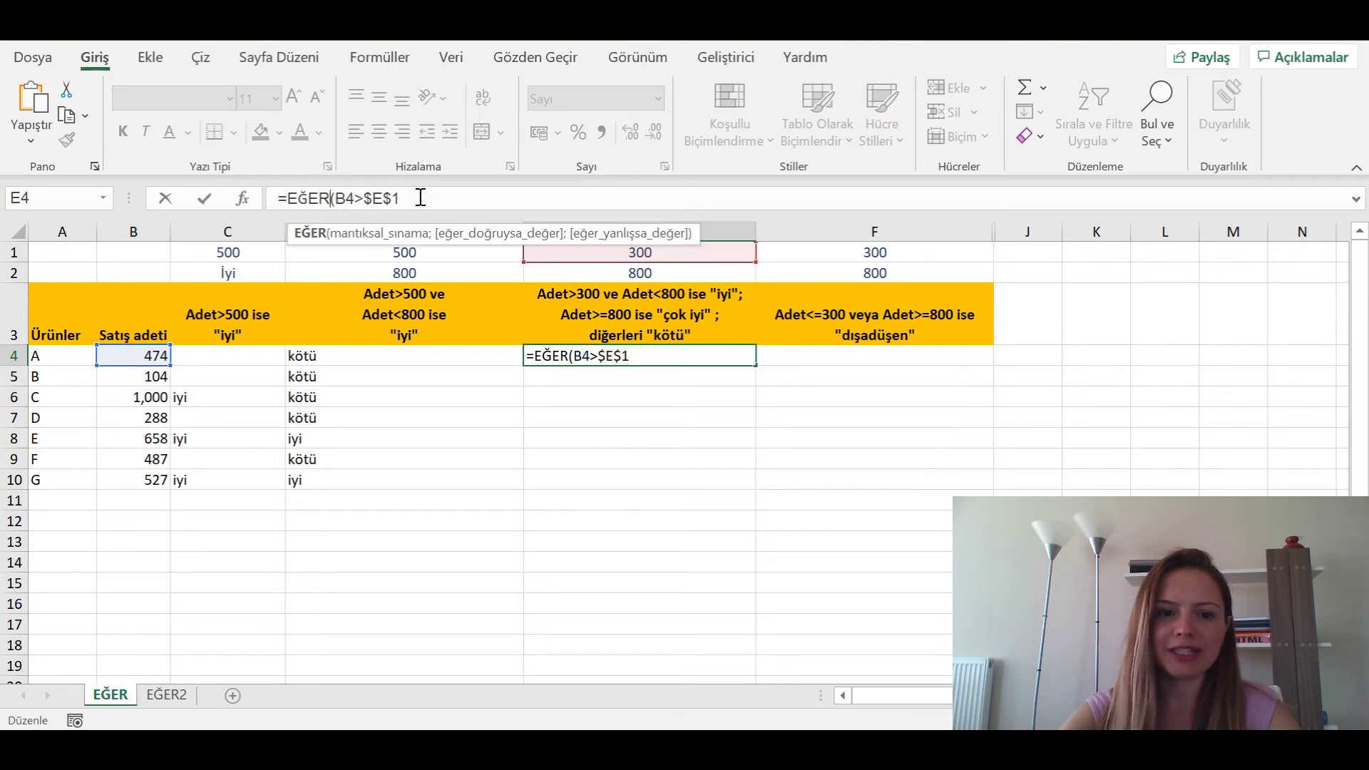
left_click(338, 198)
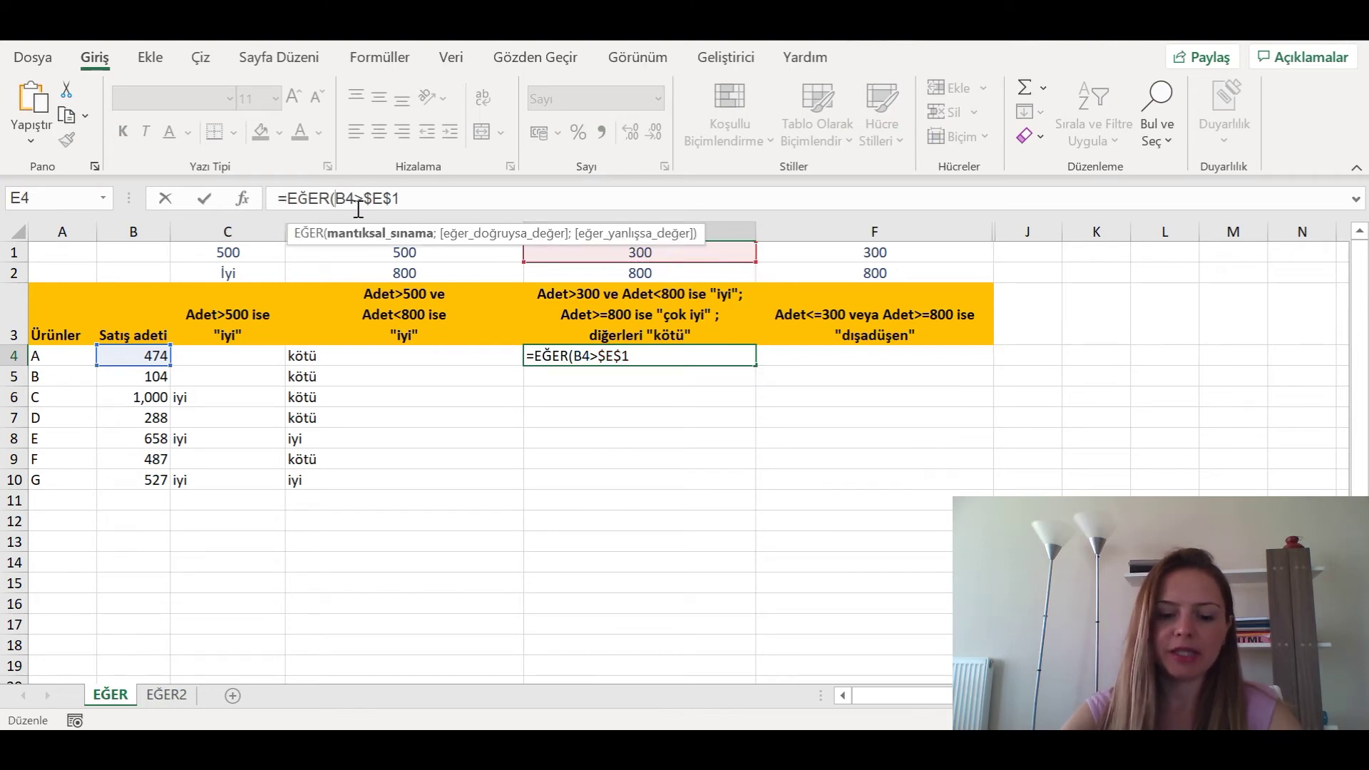
type("ve")
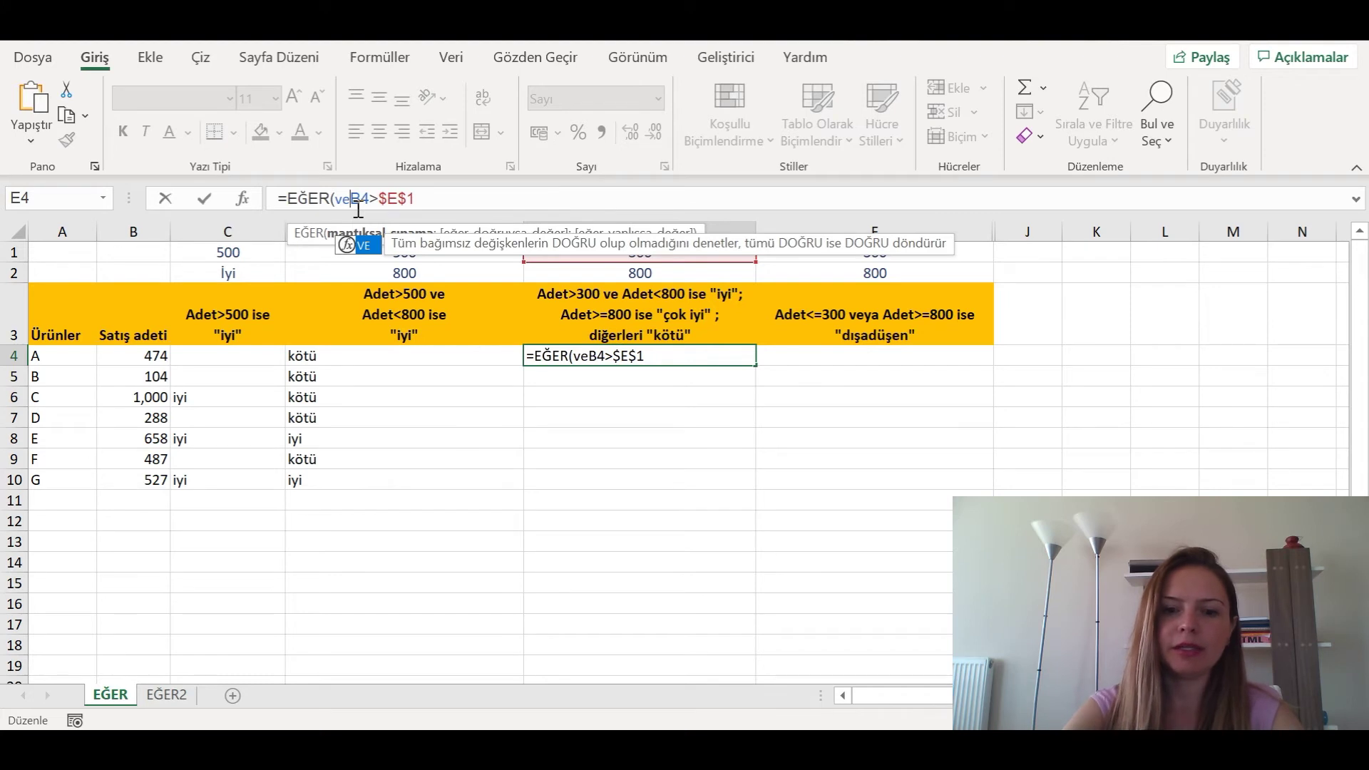
type("(")
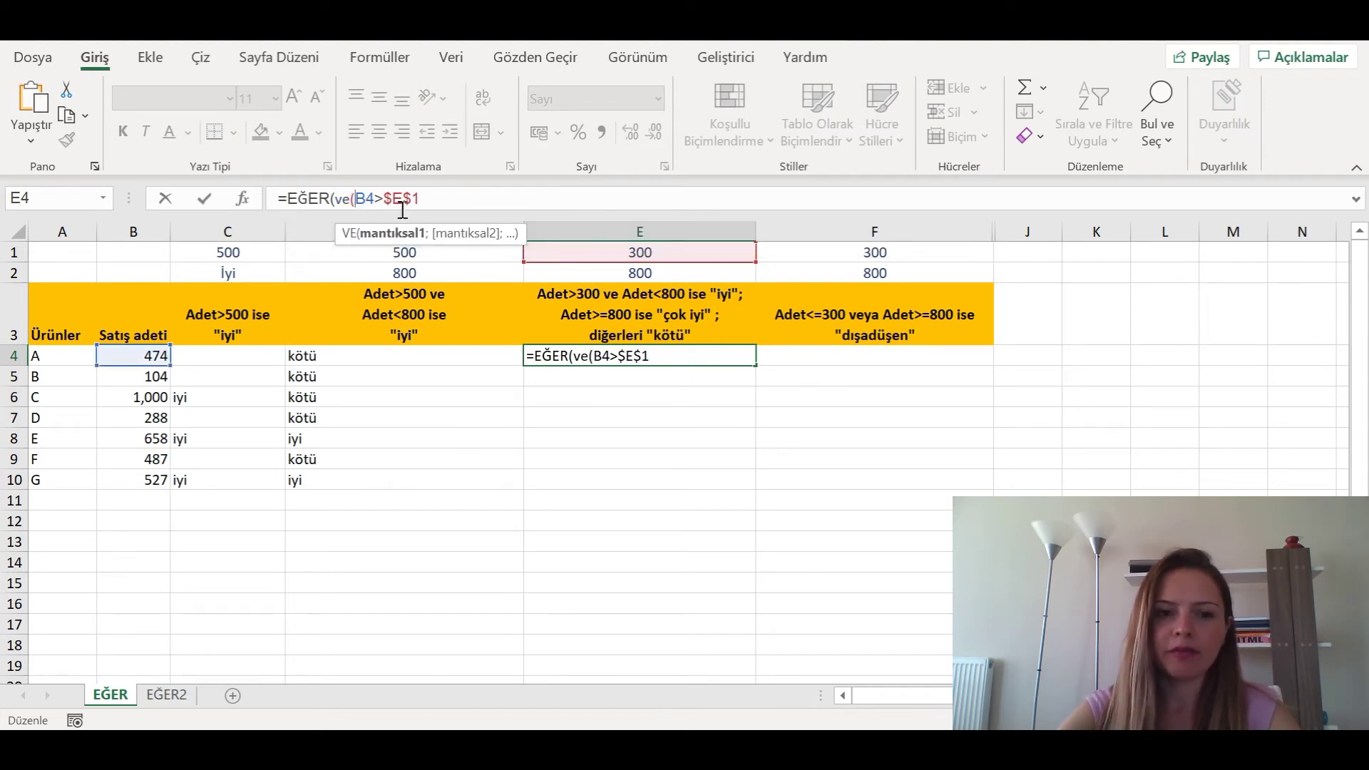
type(";")
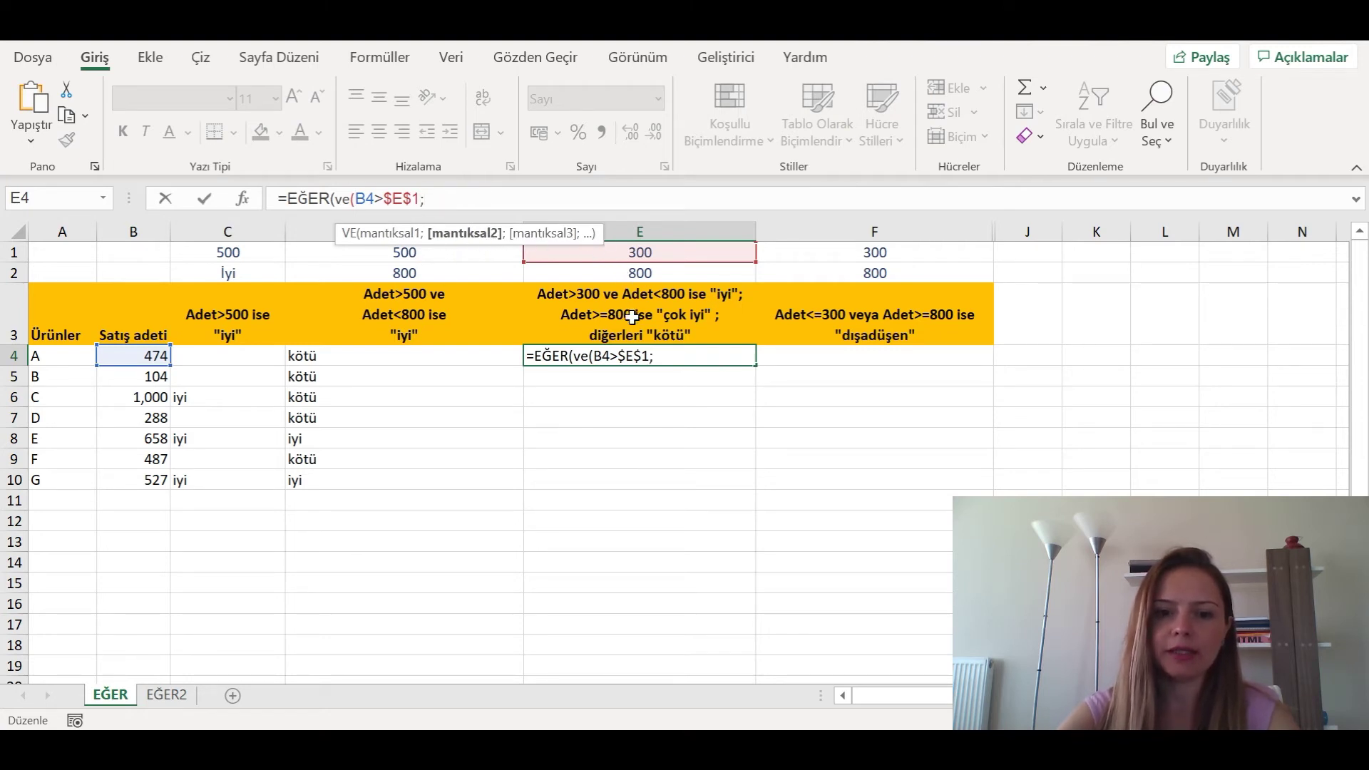
left_click(144, 357)
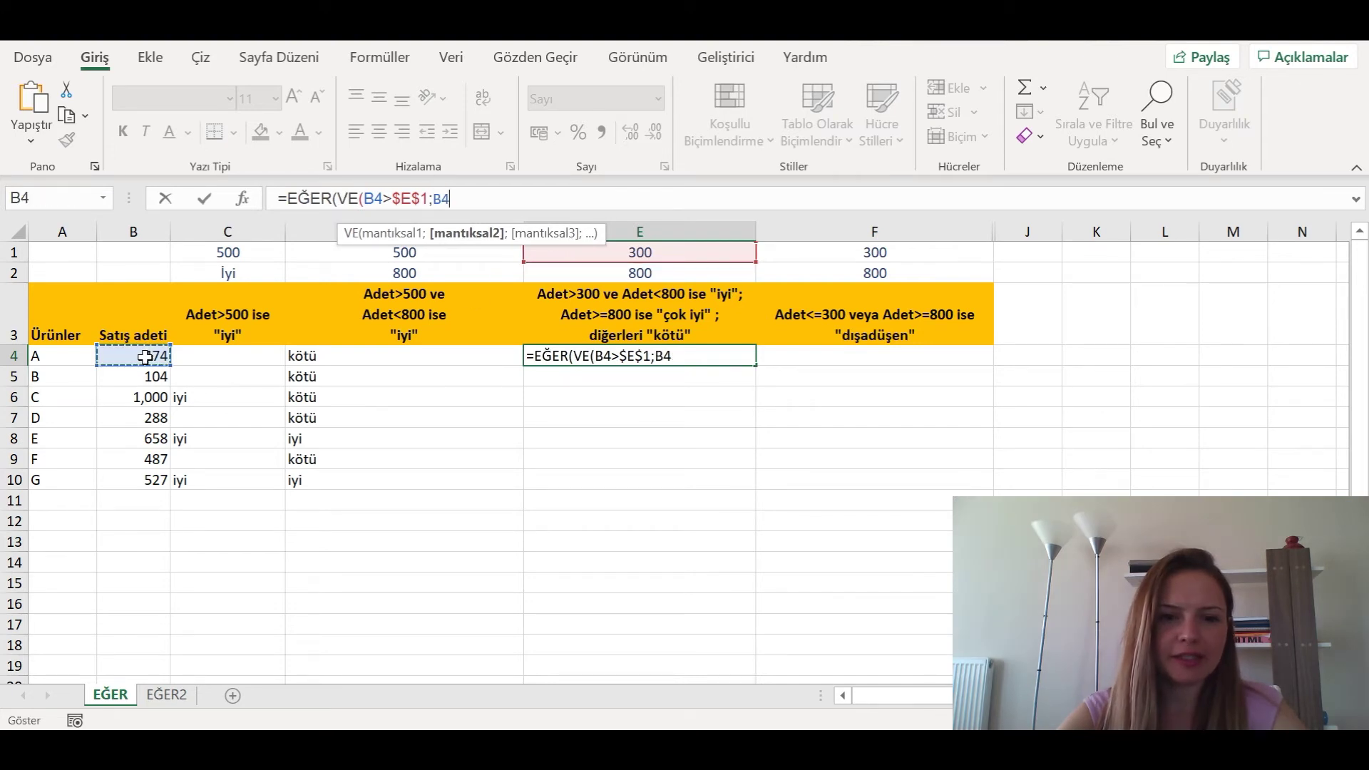
type("<")
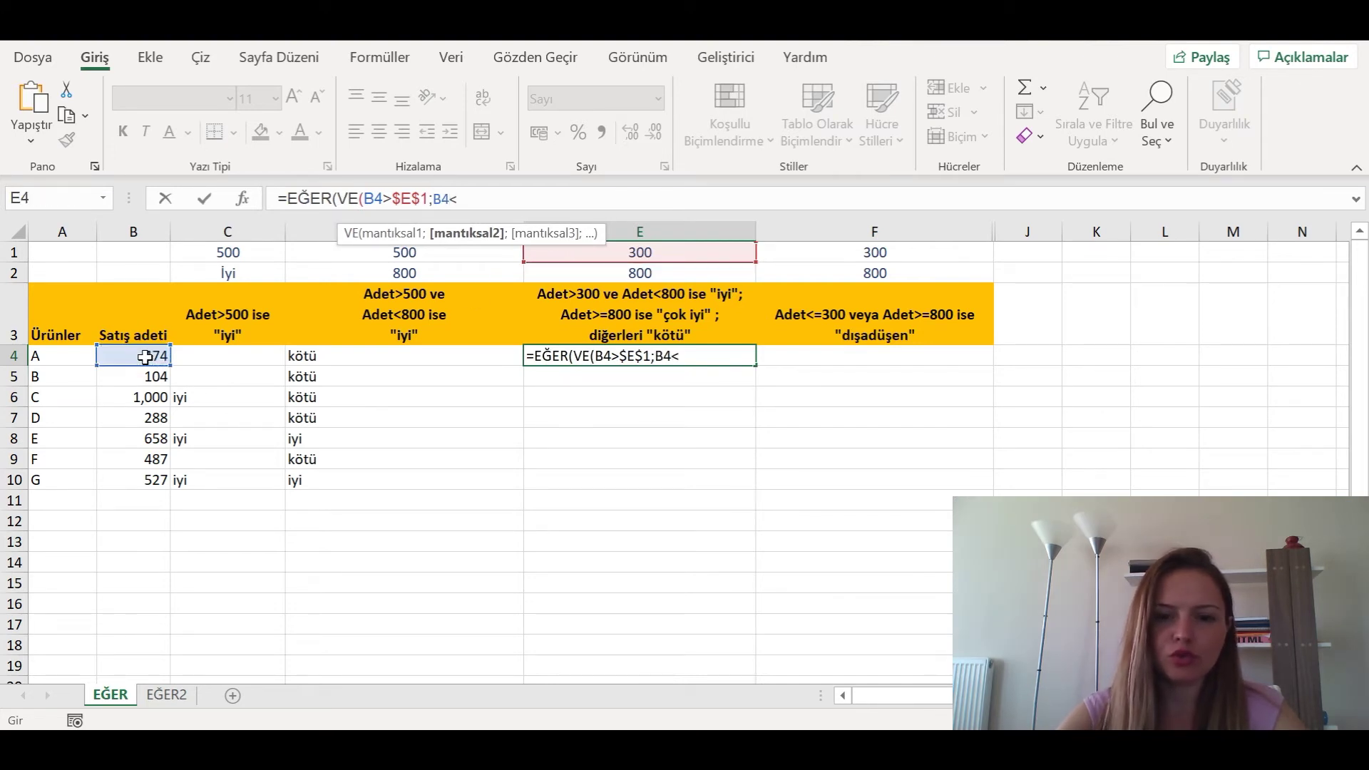
left_click(715, 273)
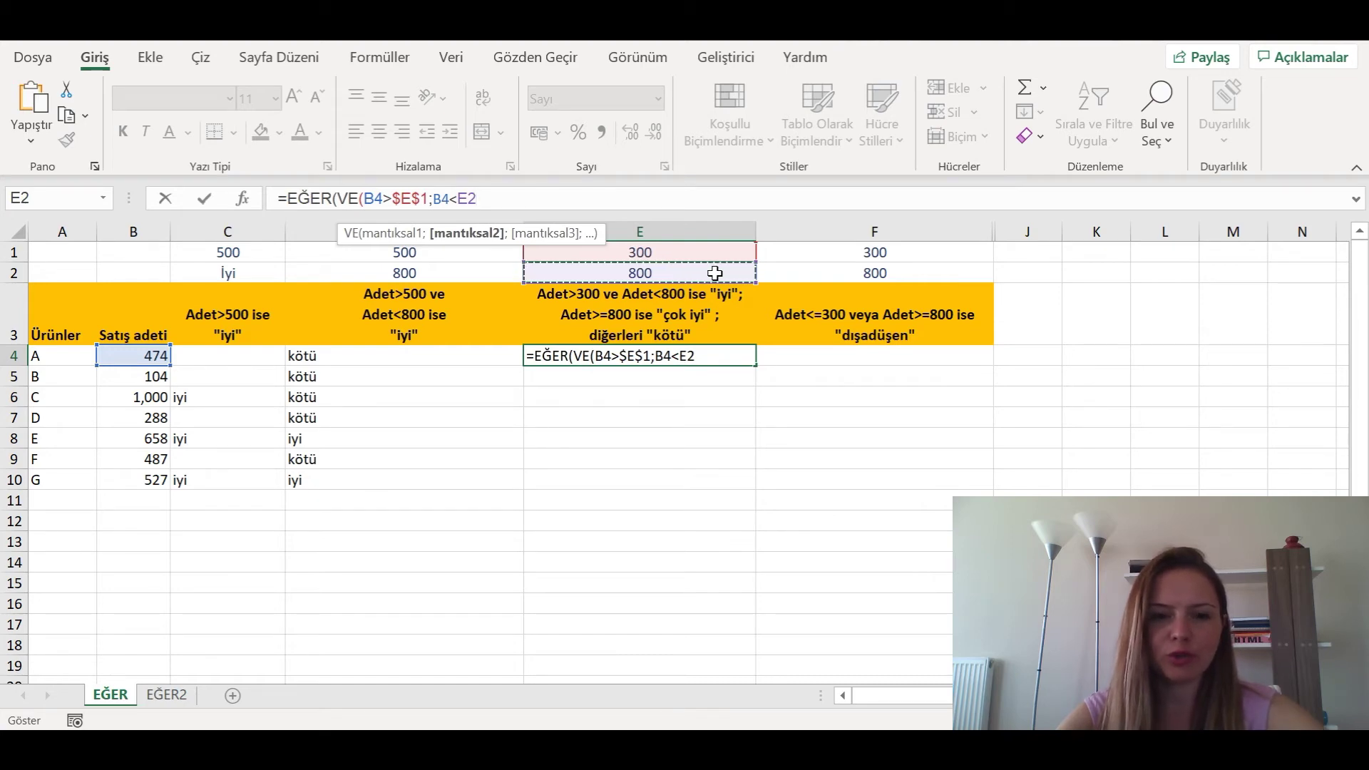
key("F4")
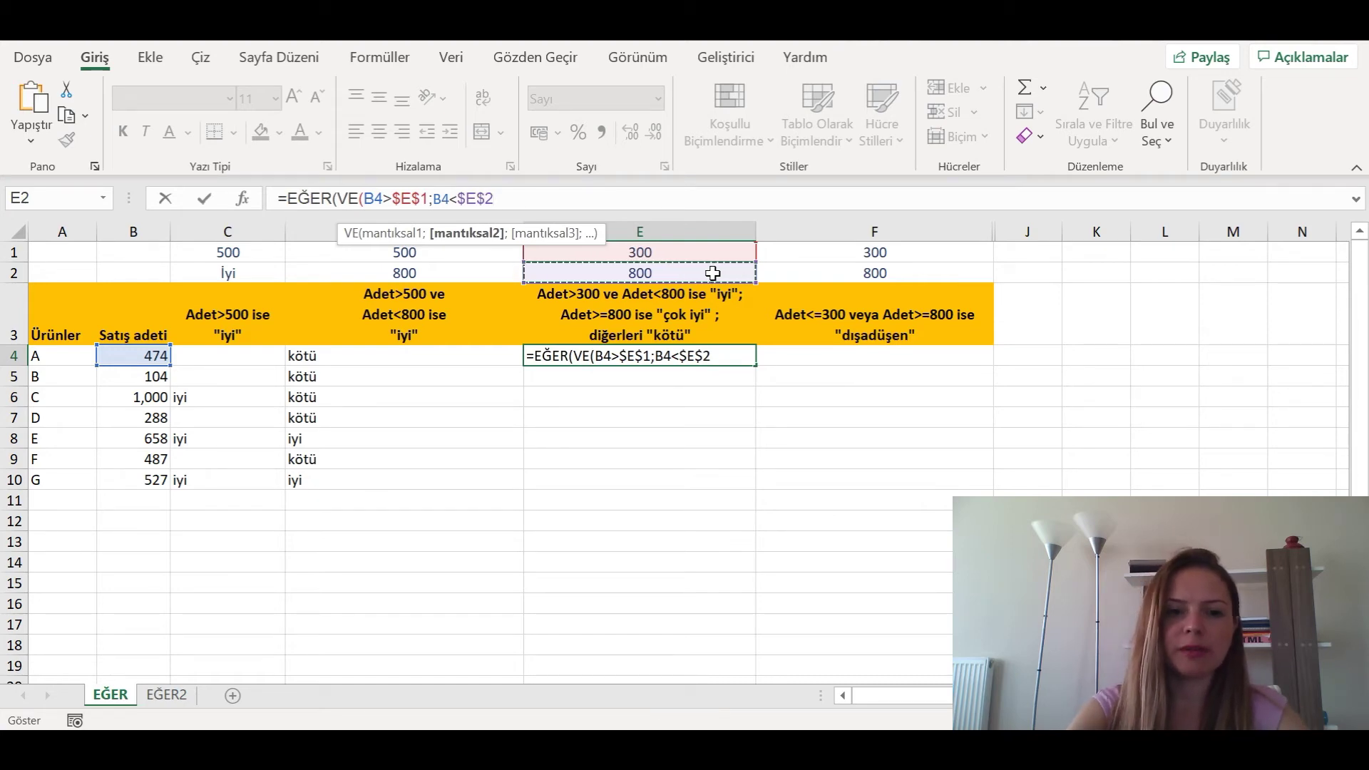
type(")")
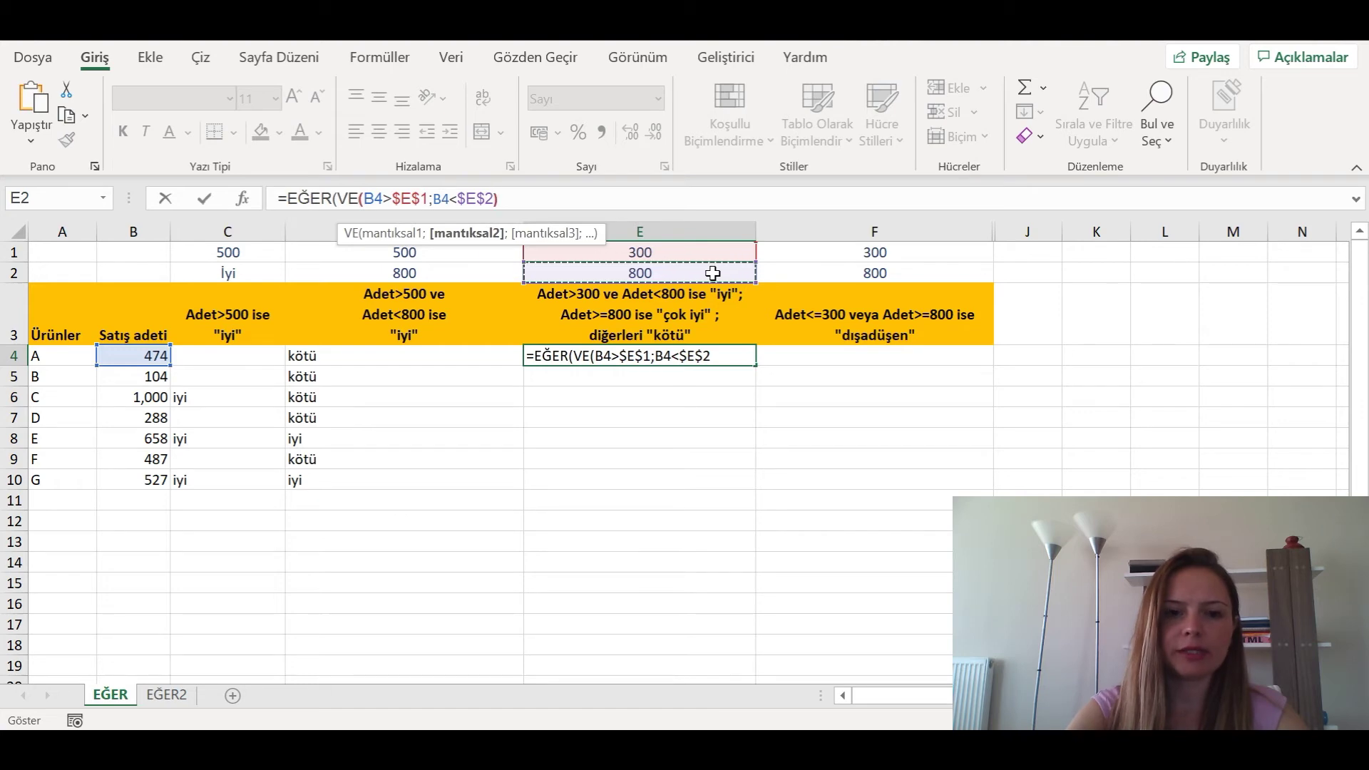
type(";")
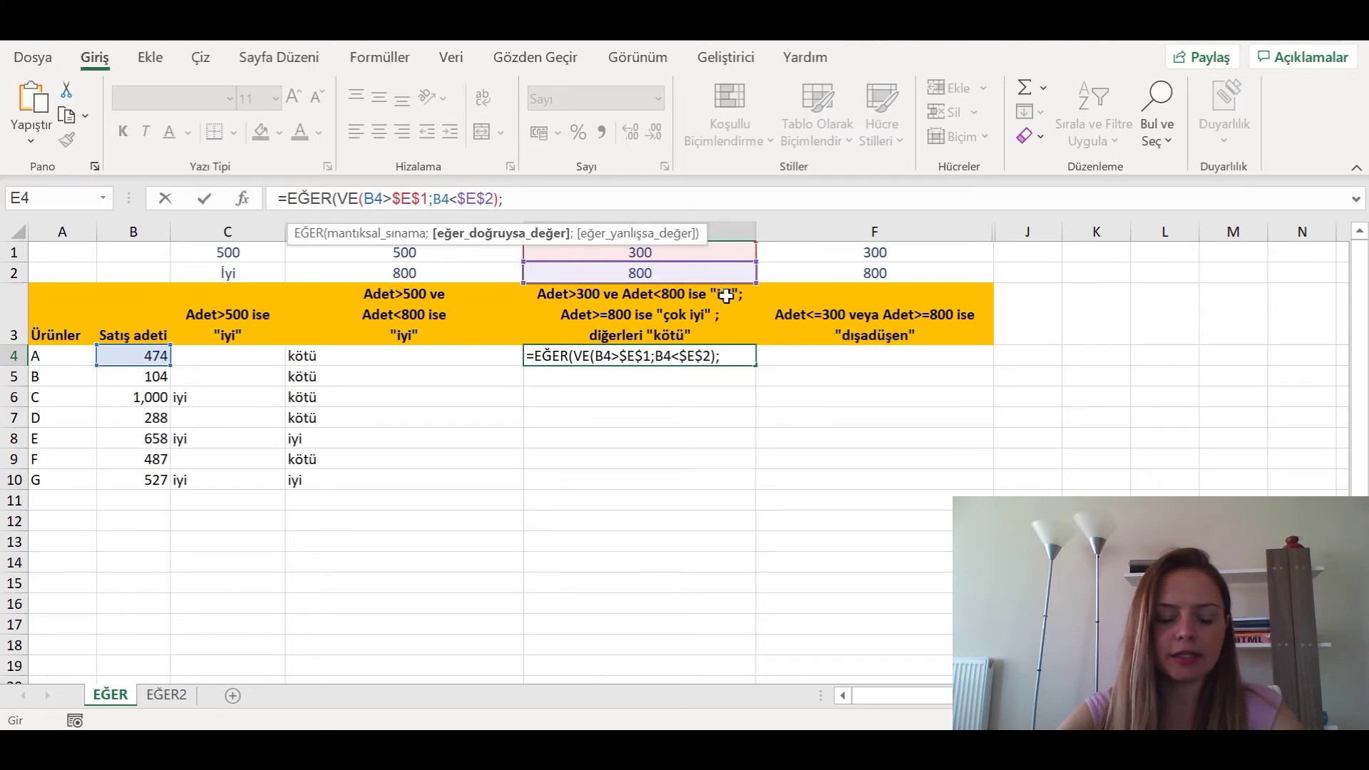
type("\"")
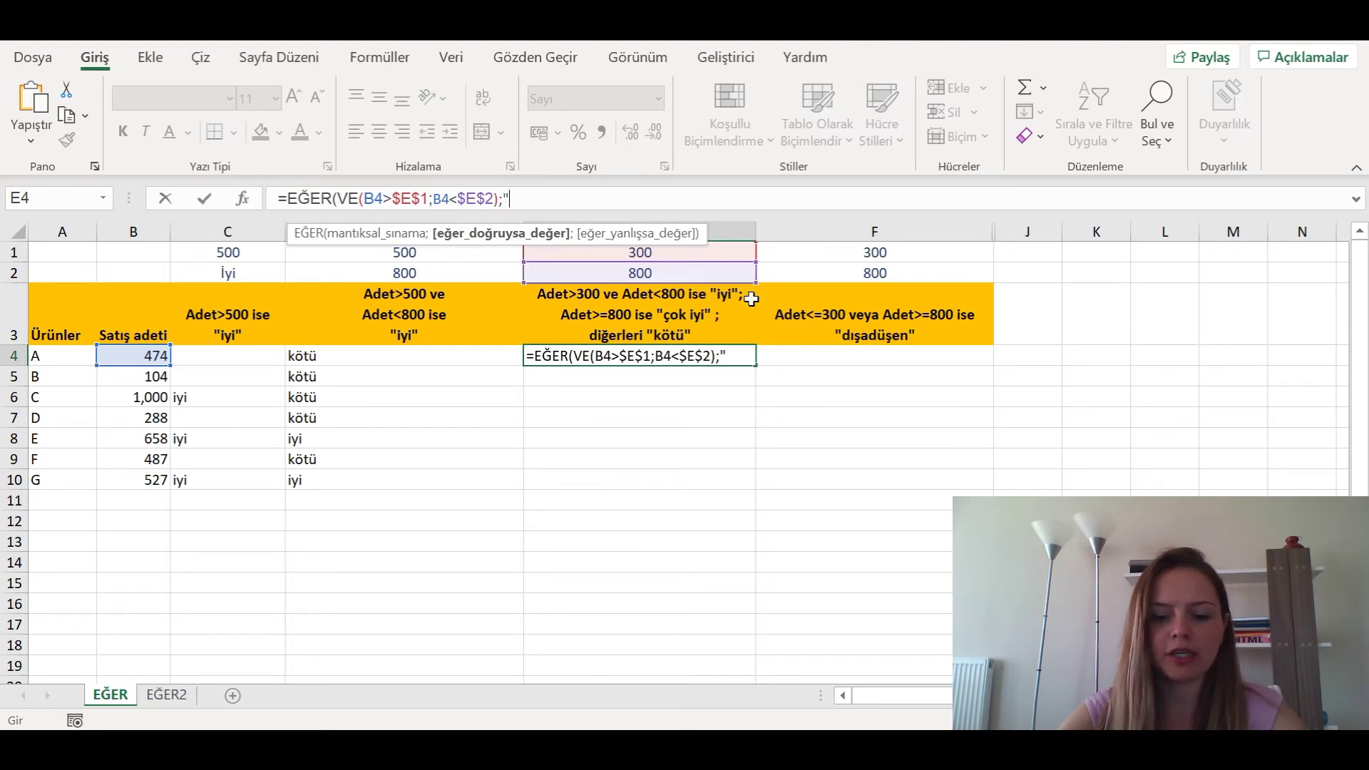
type("iyi\"")
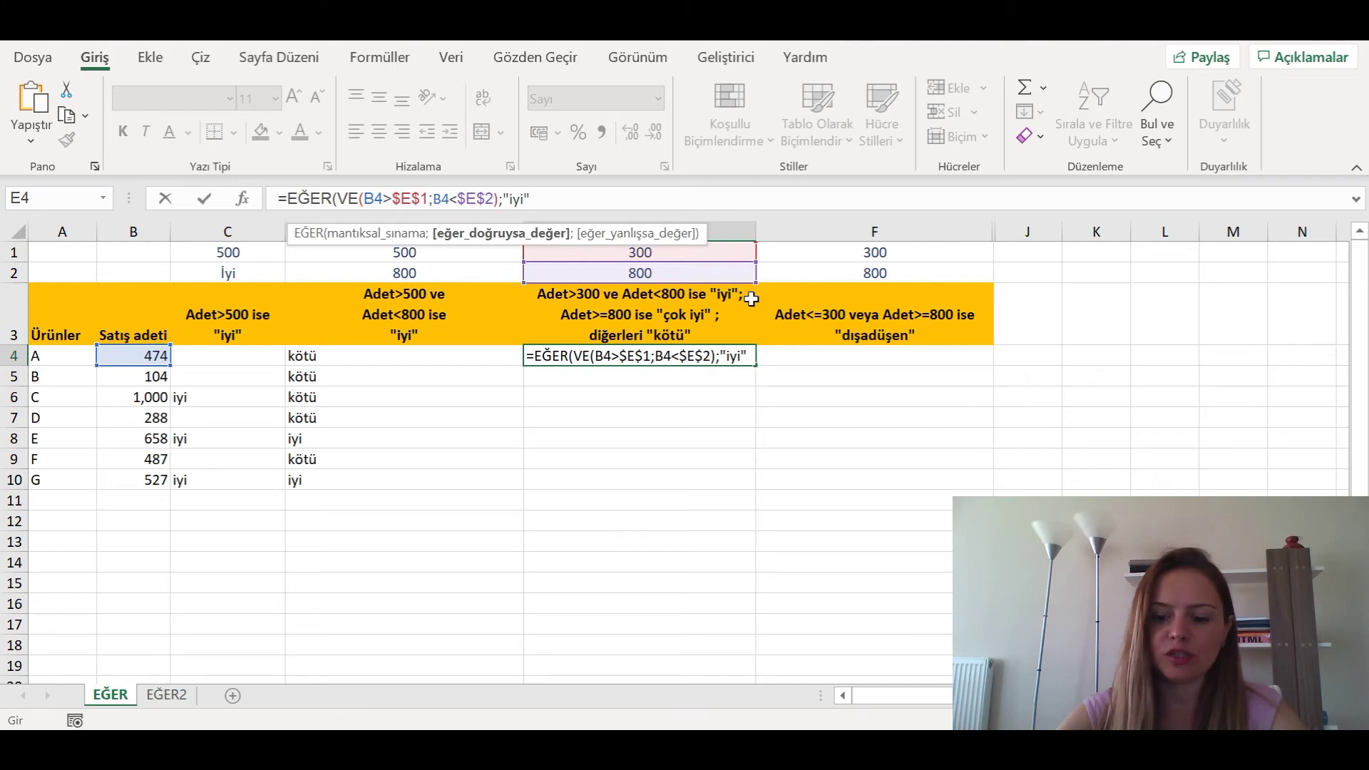
type(";")
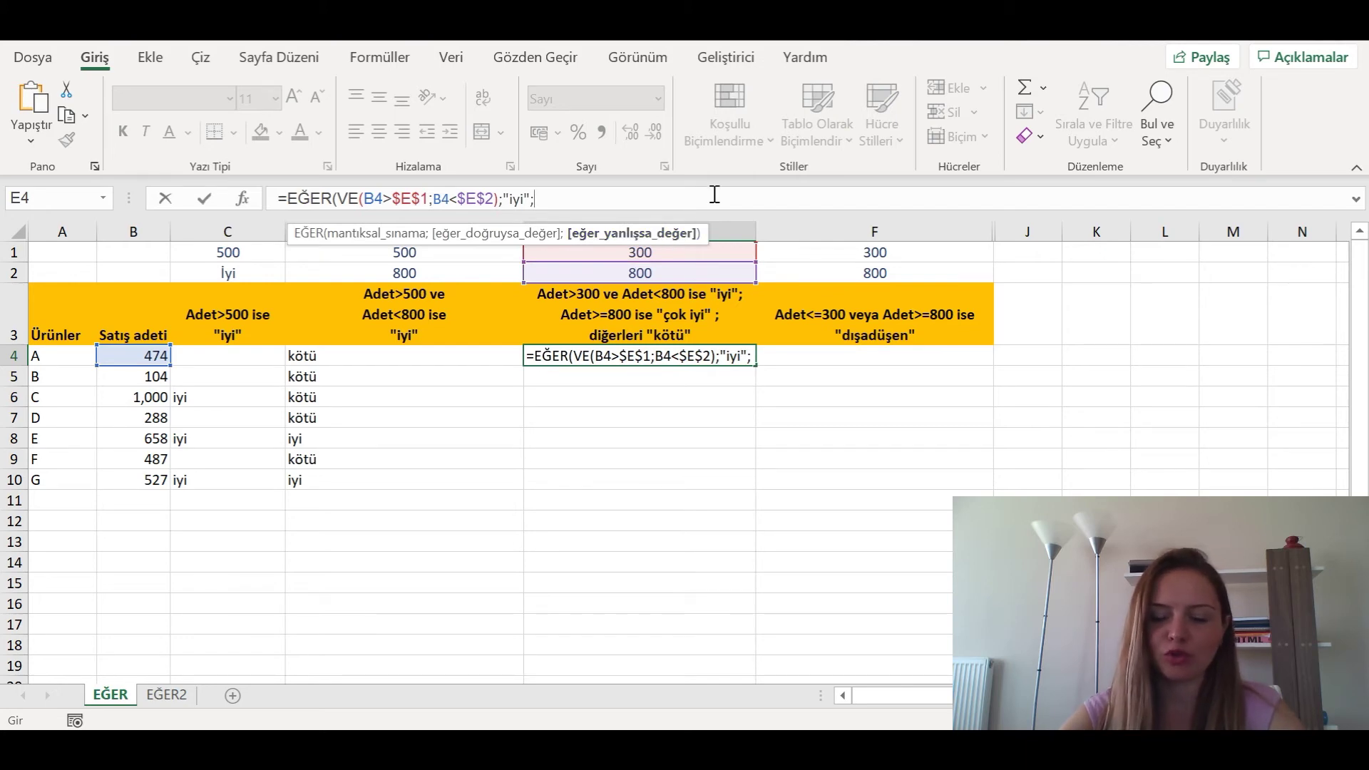
Add a nested EĞER(B4>=$E$2;"çok iyi";"kötü") as the false branch and commit.
type("eğer")
key("Tab")
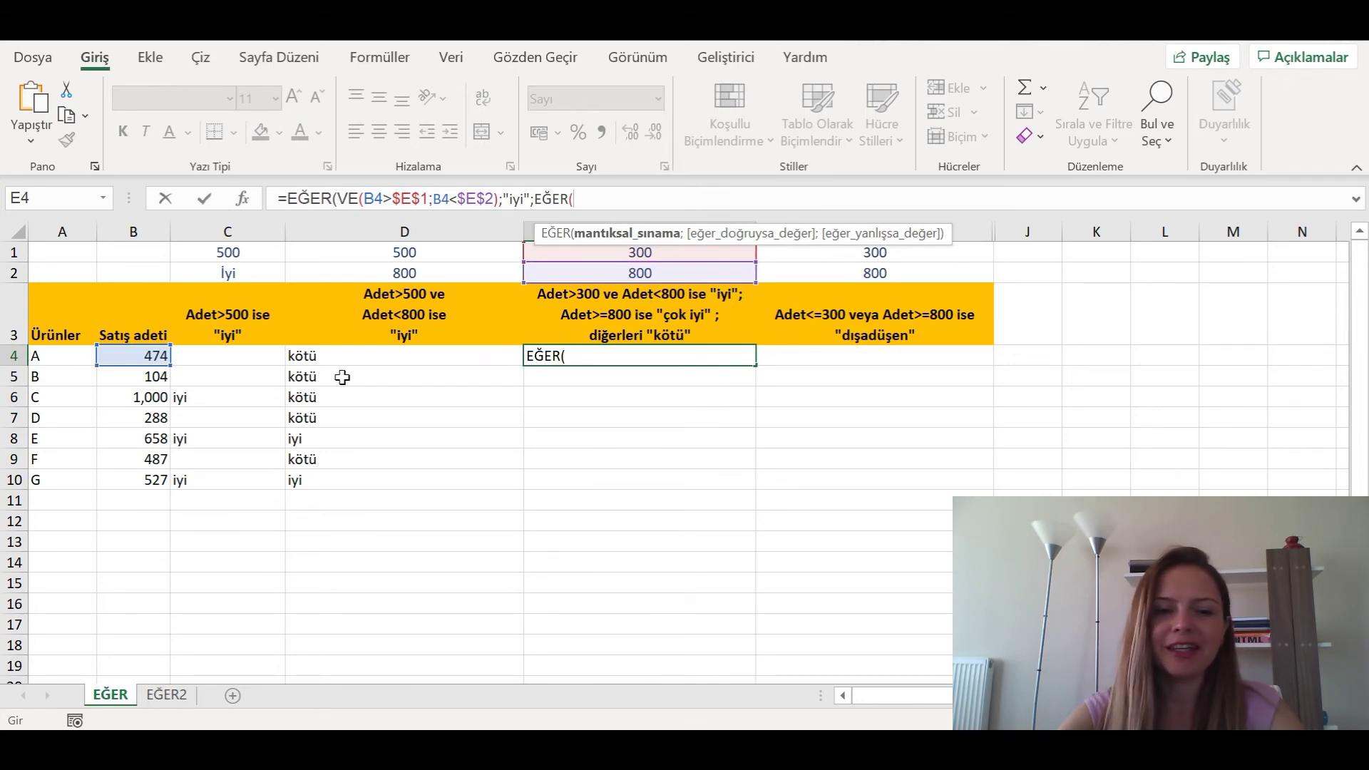
left_click(127, 356)
type(">=")
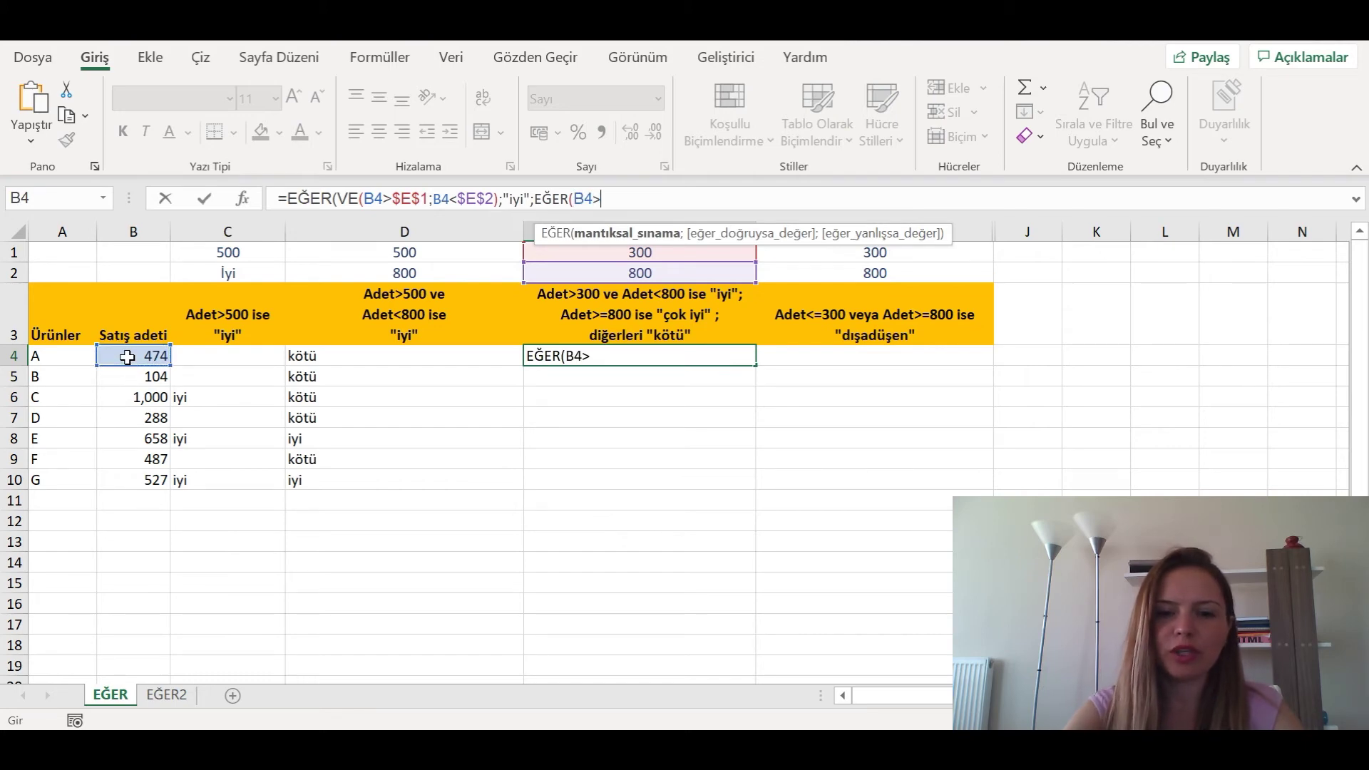
left_click(696, 274)
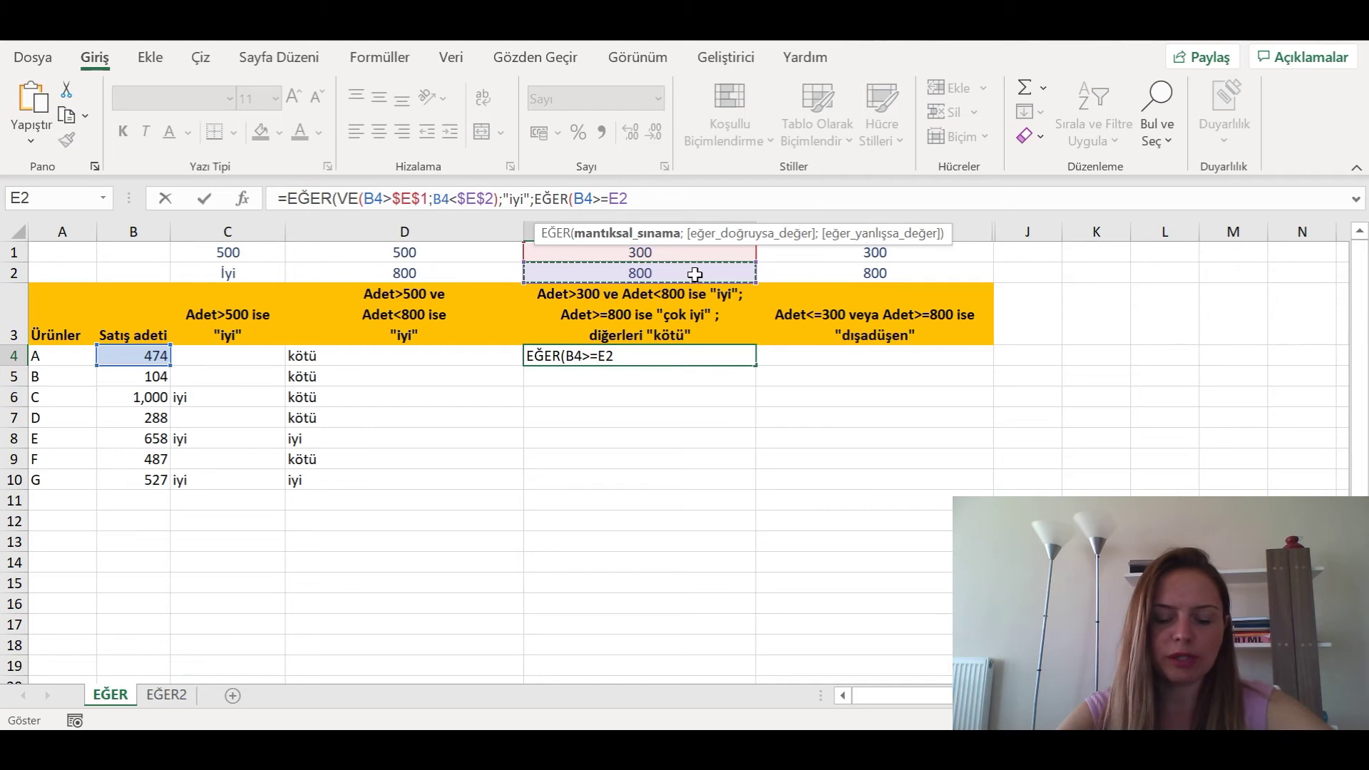
key("F4")
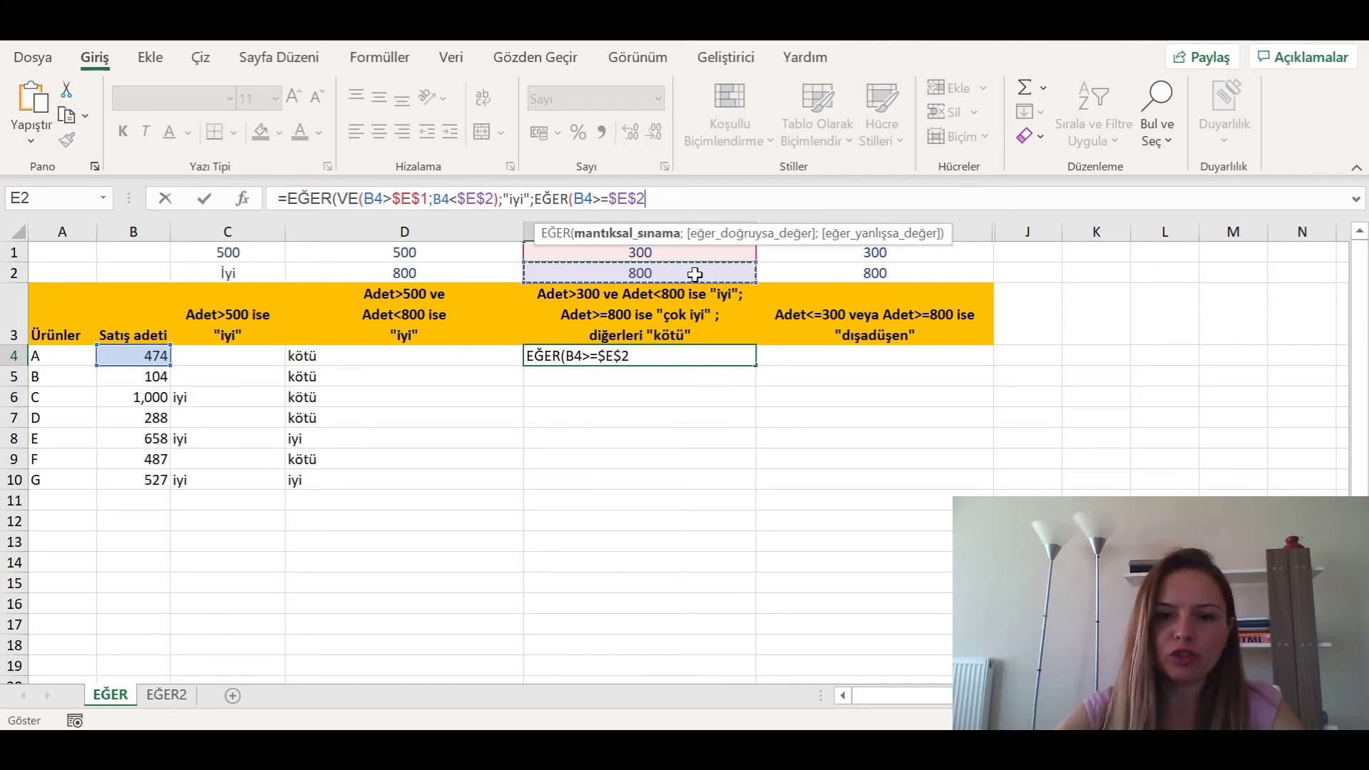
type(";\"")
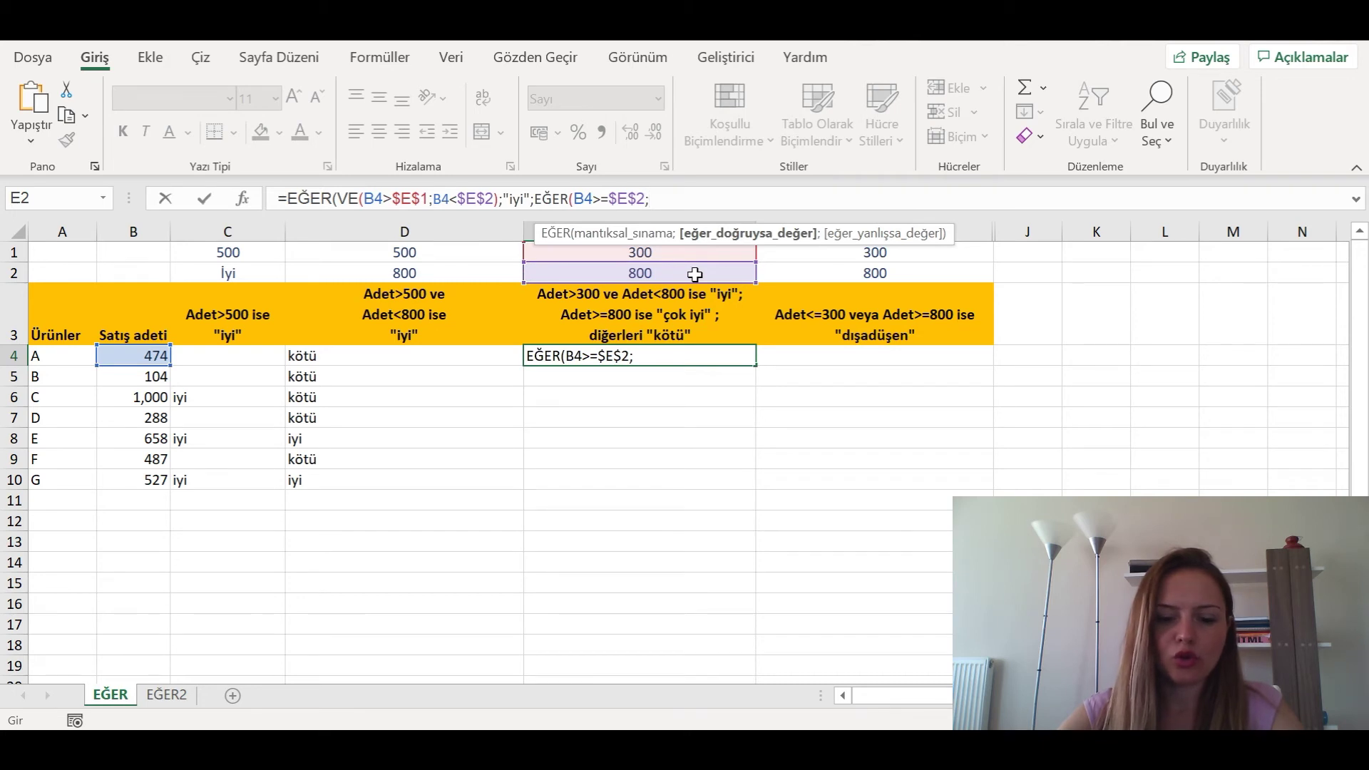
type("çok")
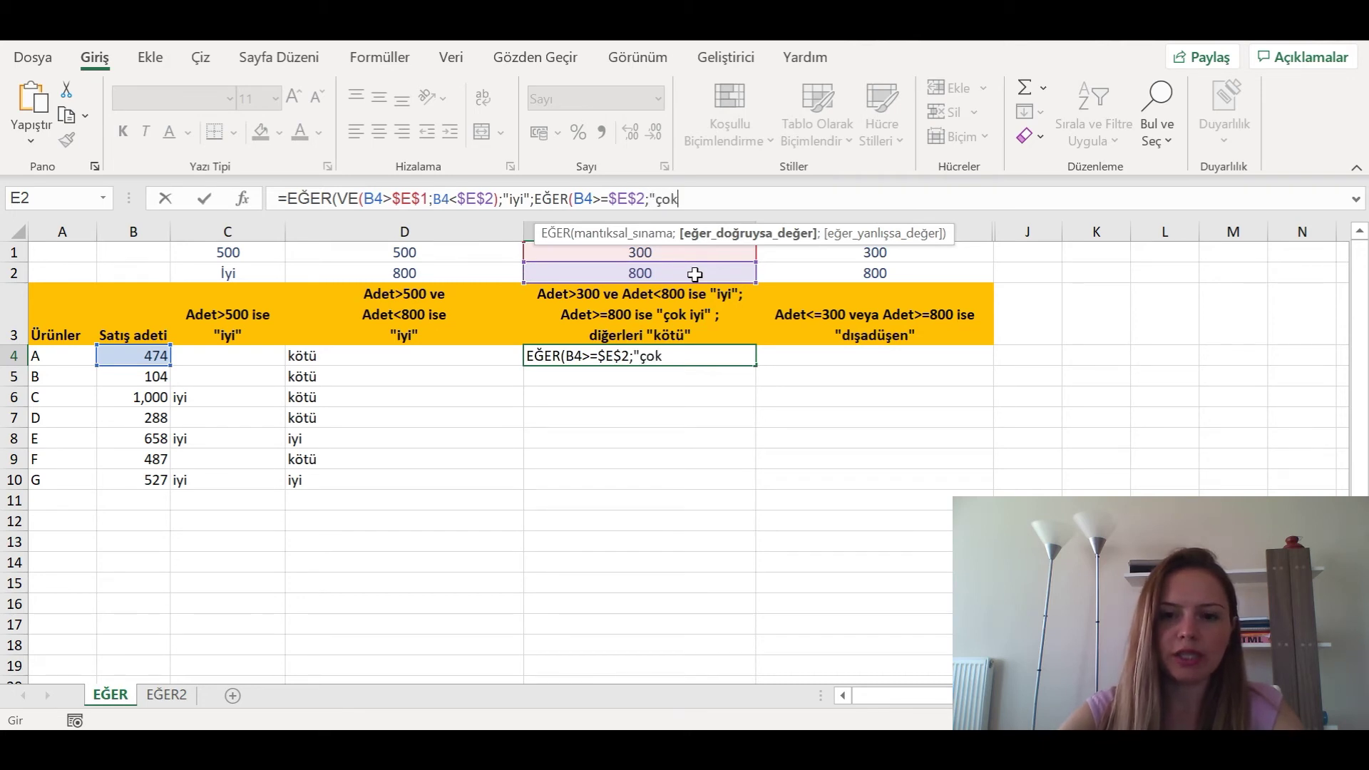
type(" iyi\";")
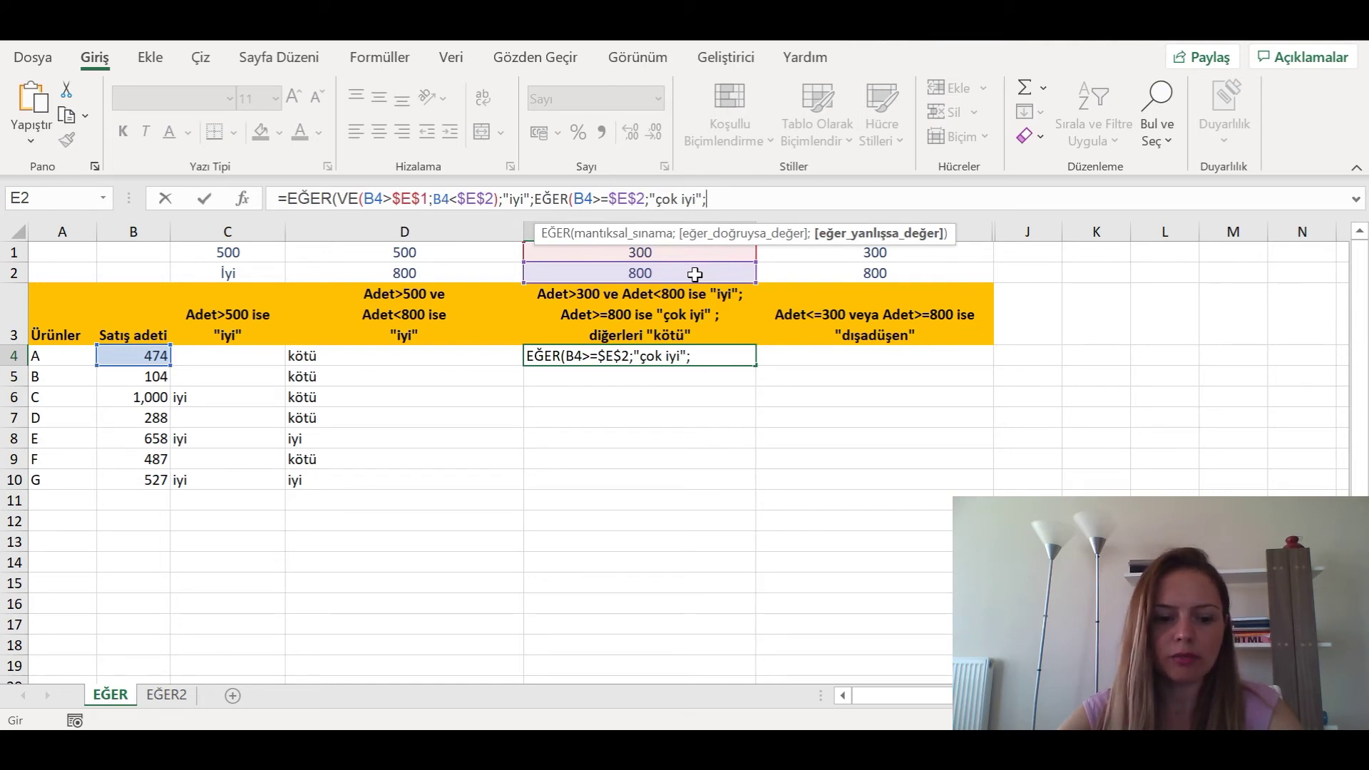
type("\"kötü")
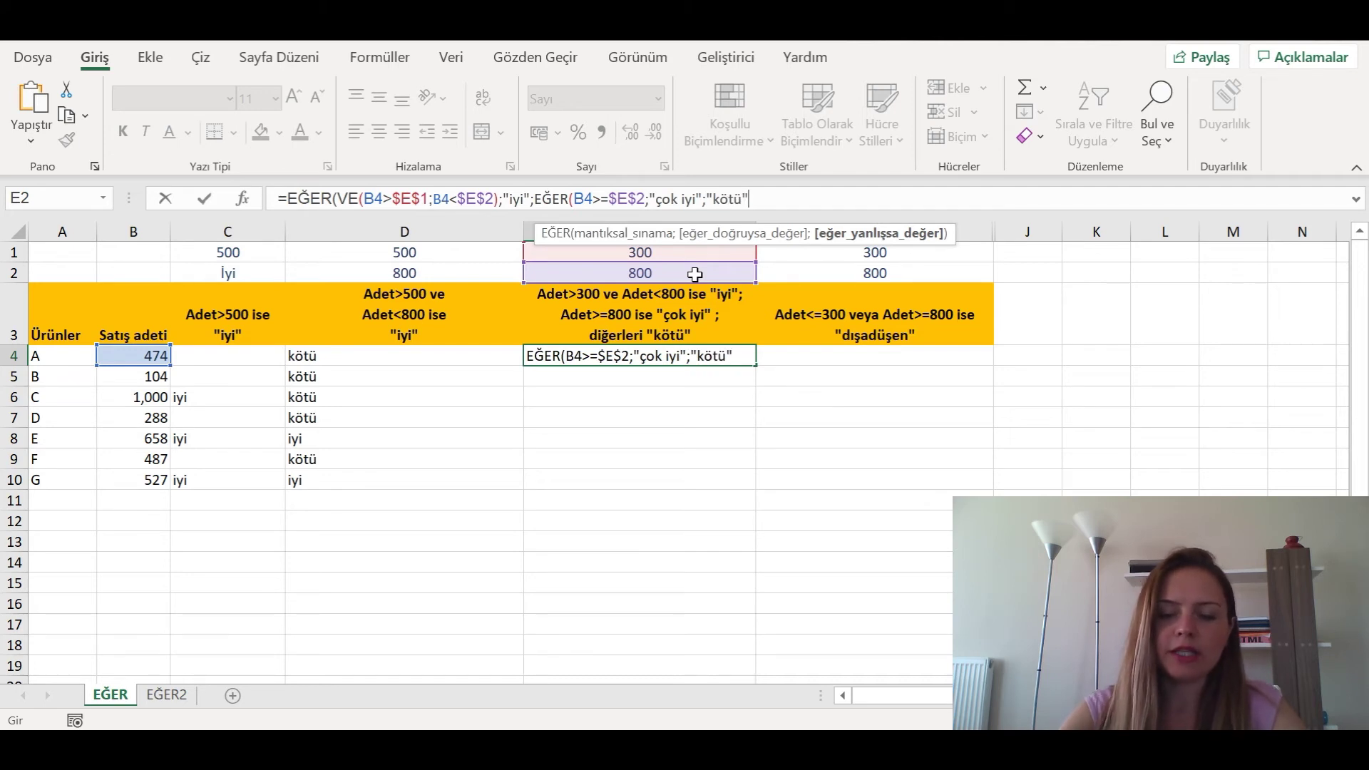
type("\"")
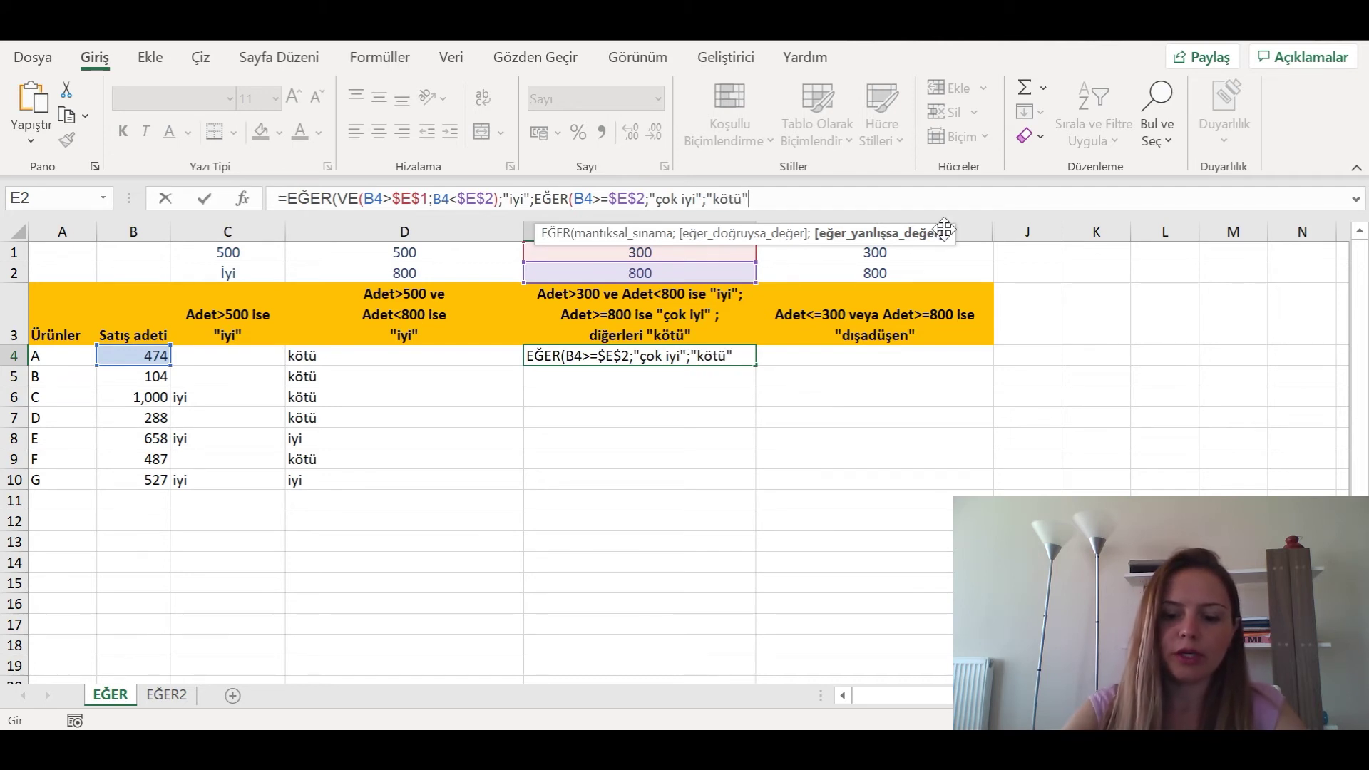
type(")")
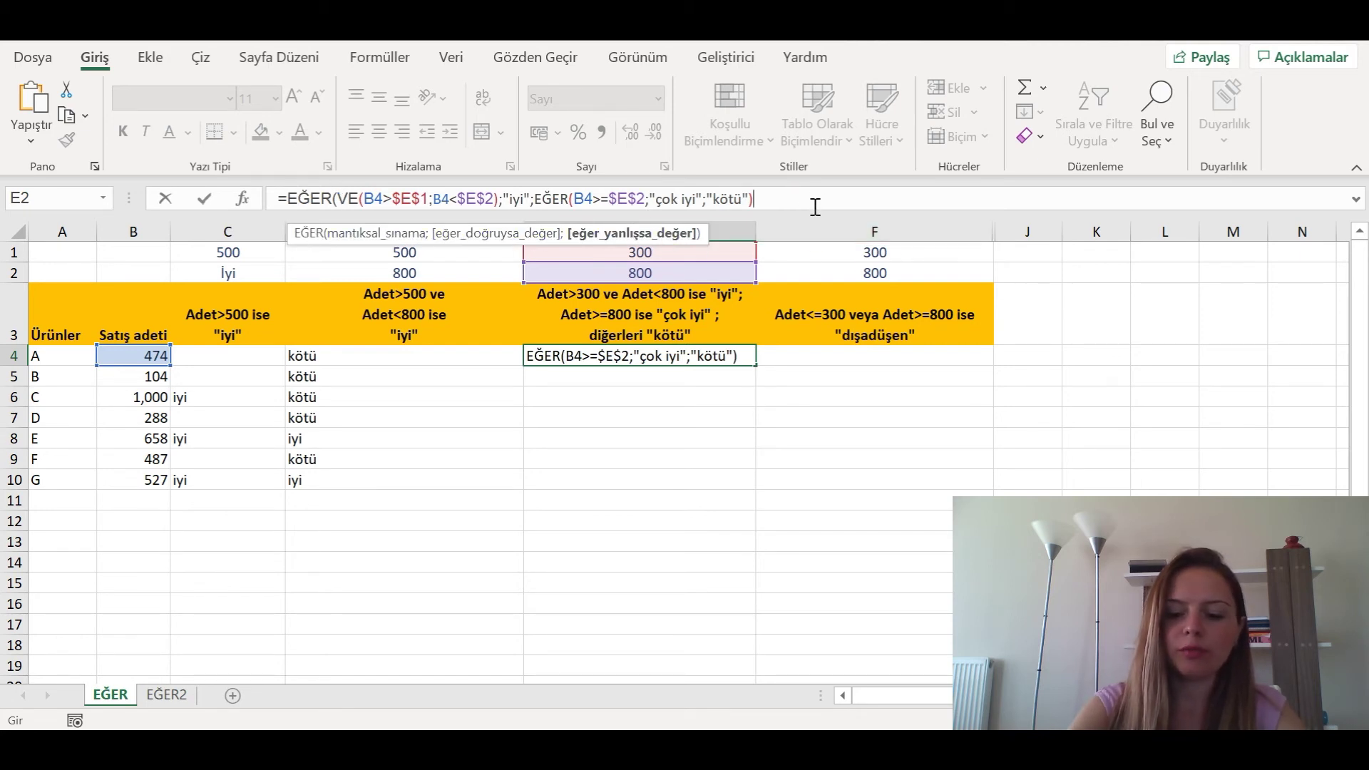
type(")")
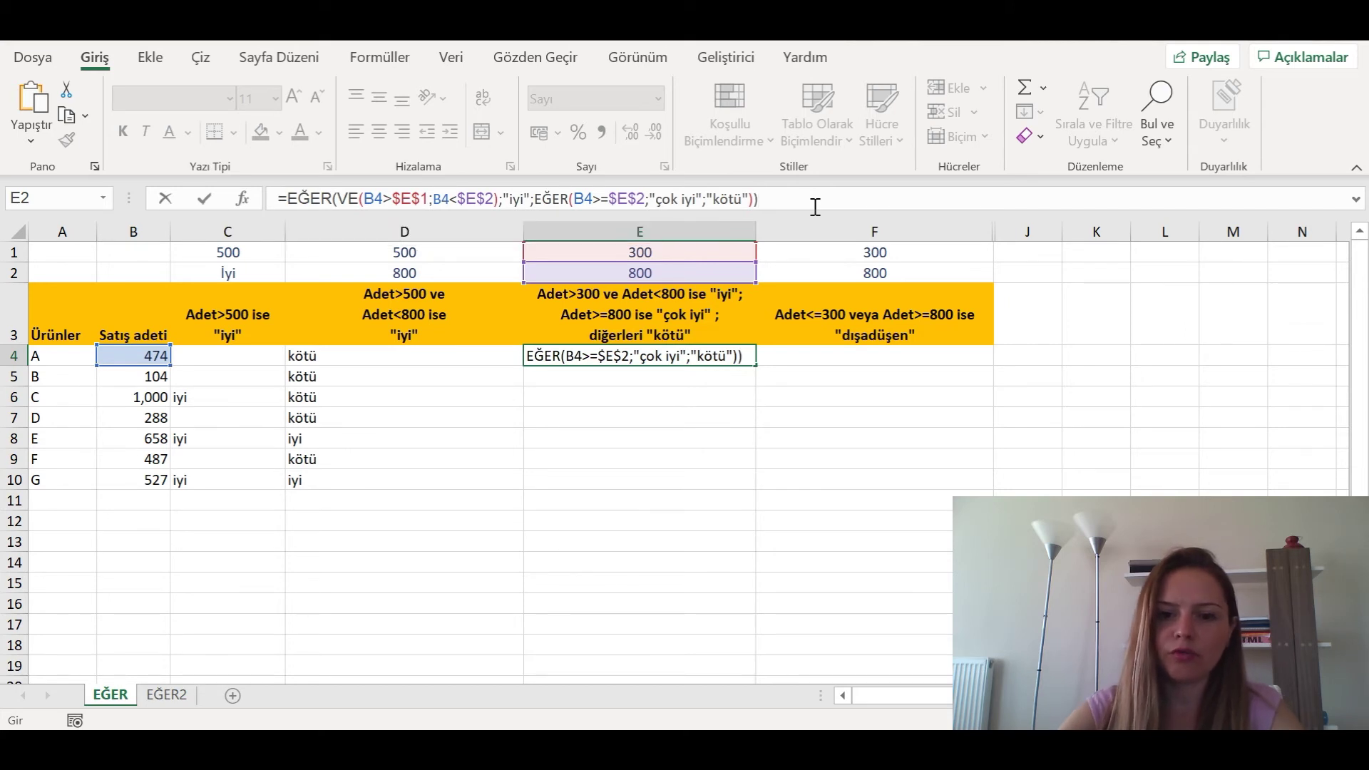
key("Return")
left_click(736, 358)
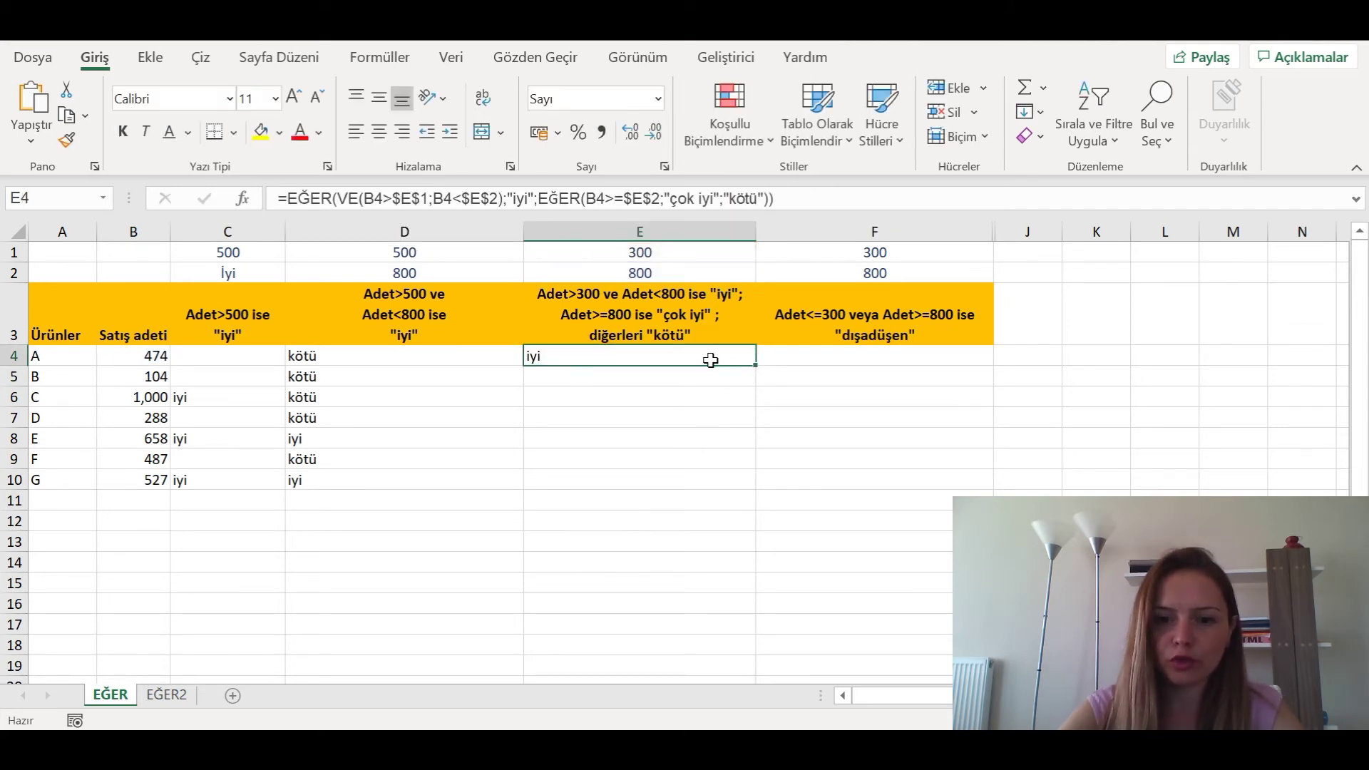
Fill E4's formula to E10, checking product C gets çok iyi and B and D kötü.
double_click(756, 366)
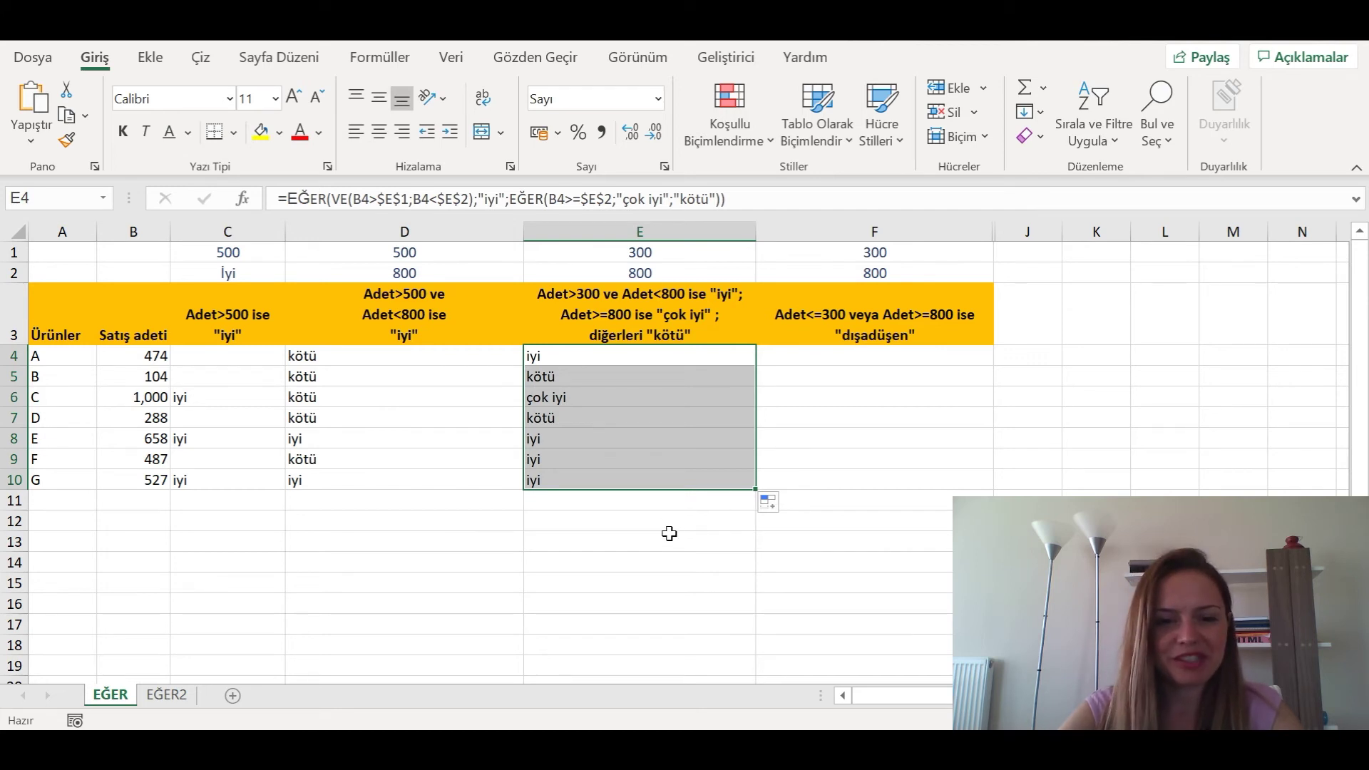
left_click(640, 398)
left_click(149, 402)
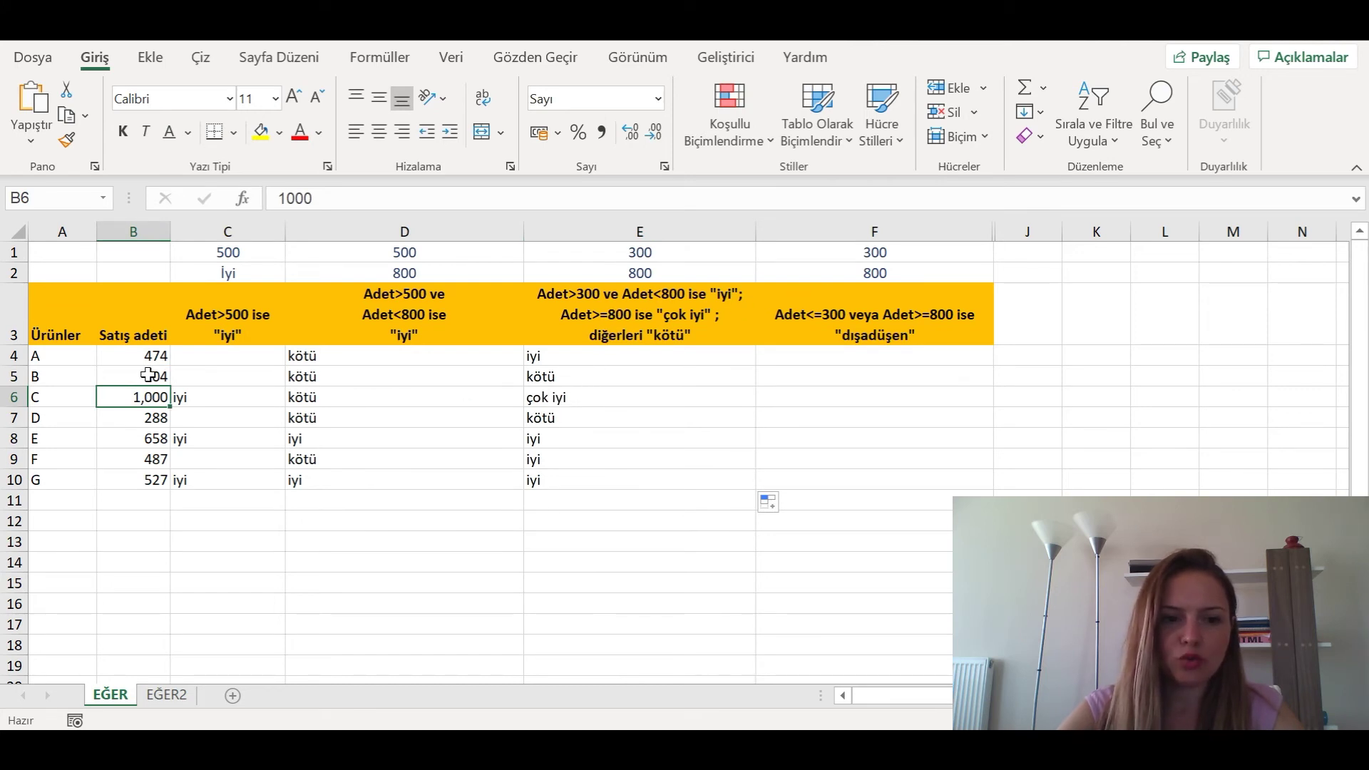
left_click(151, 377)
left_click(135, 419, "ctrl")
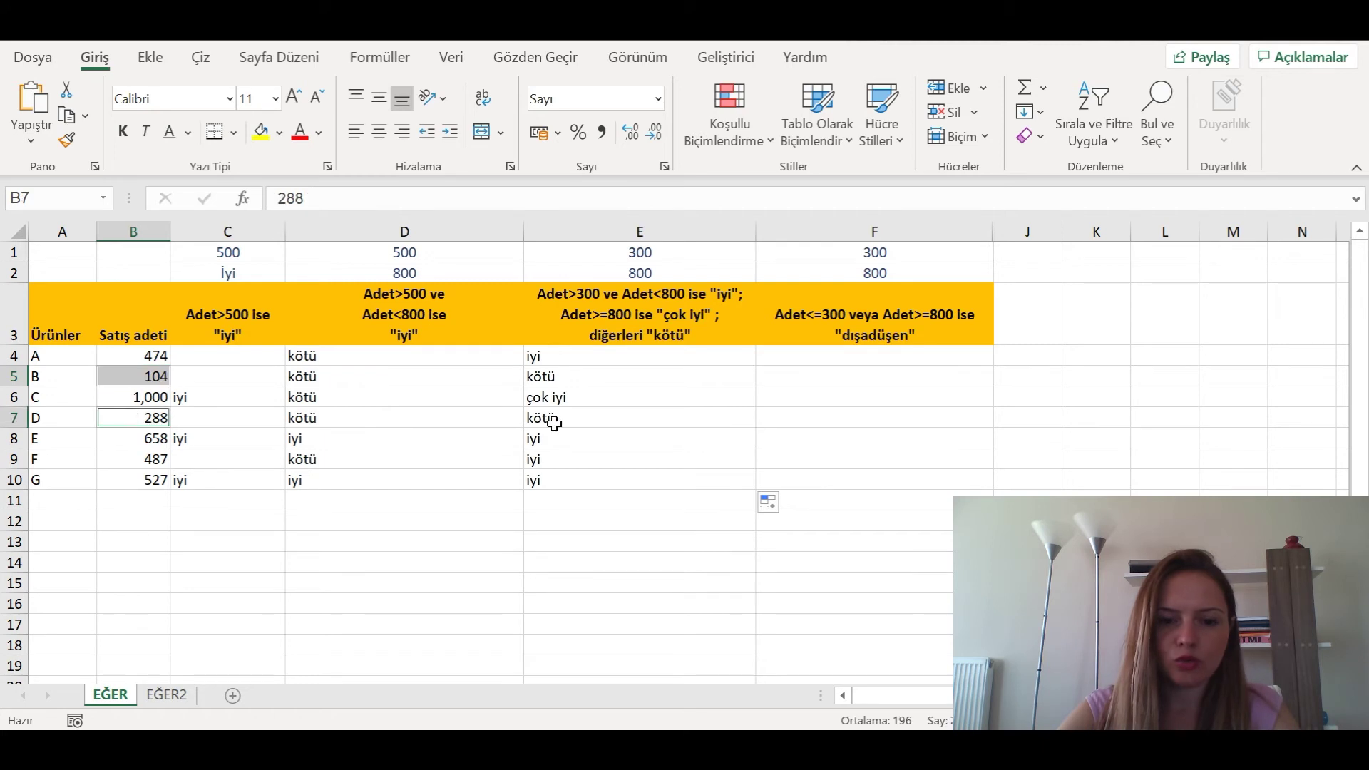
left_click(555, 422)
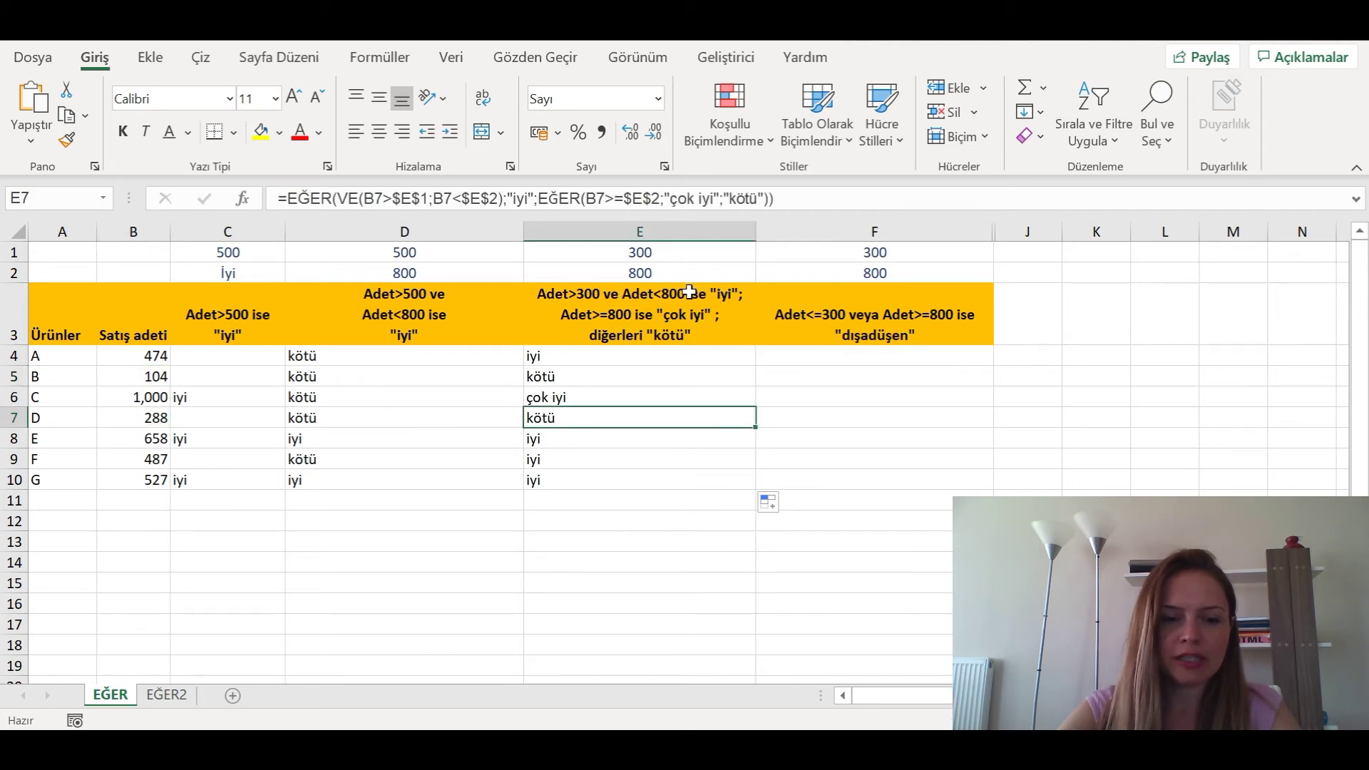
left_click(586, 363)
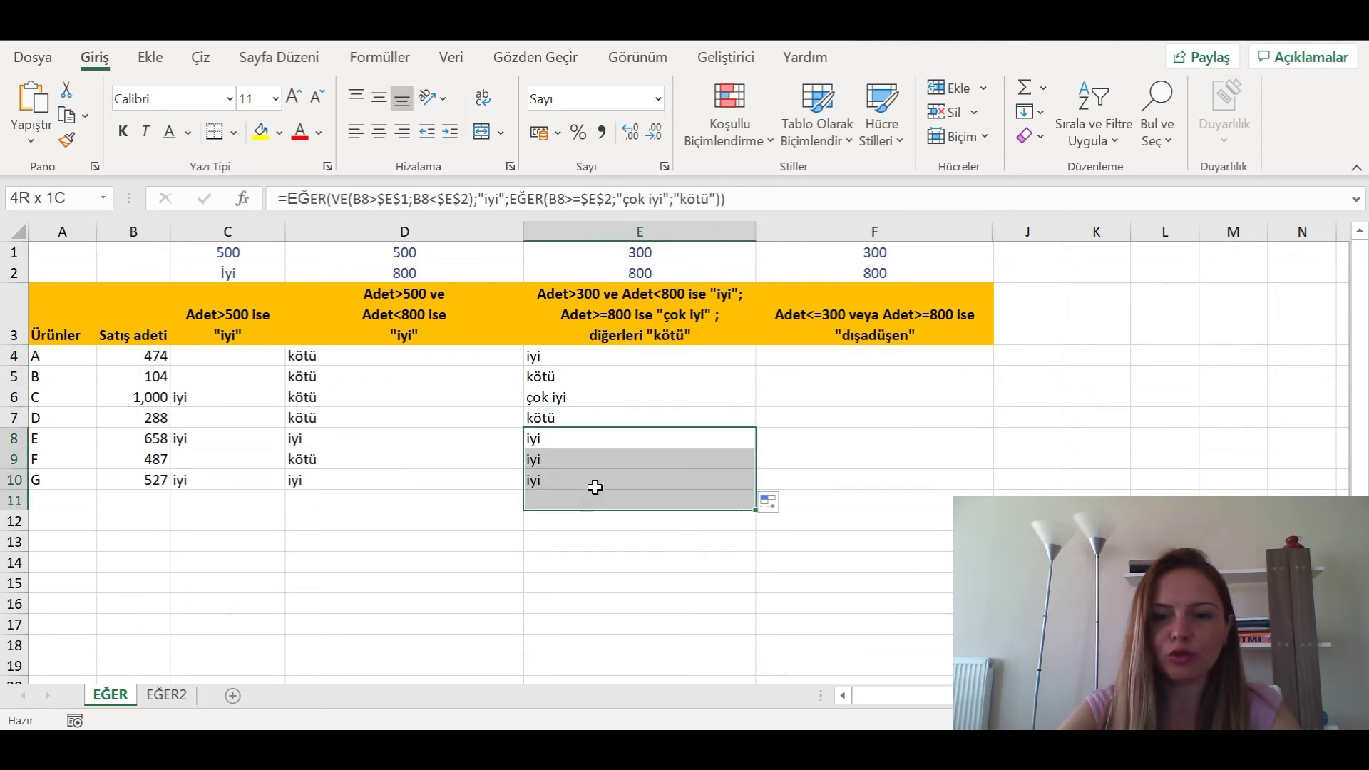
left_click_drag(578, 434, 596, 480)
left_click(820, 357)
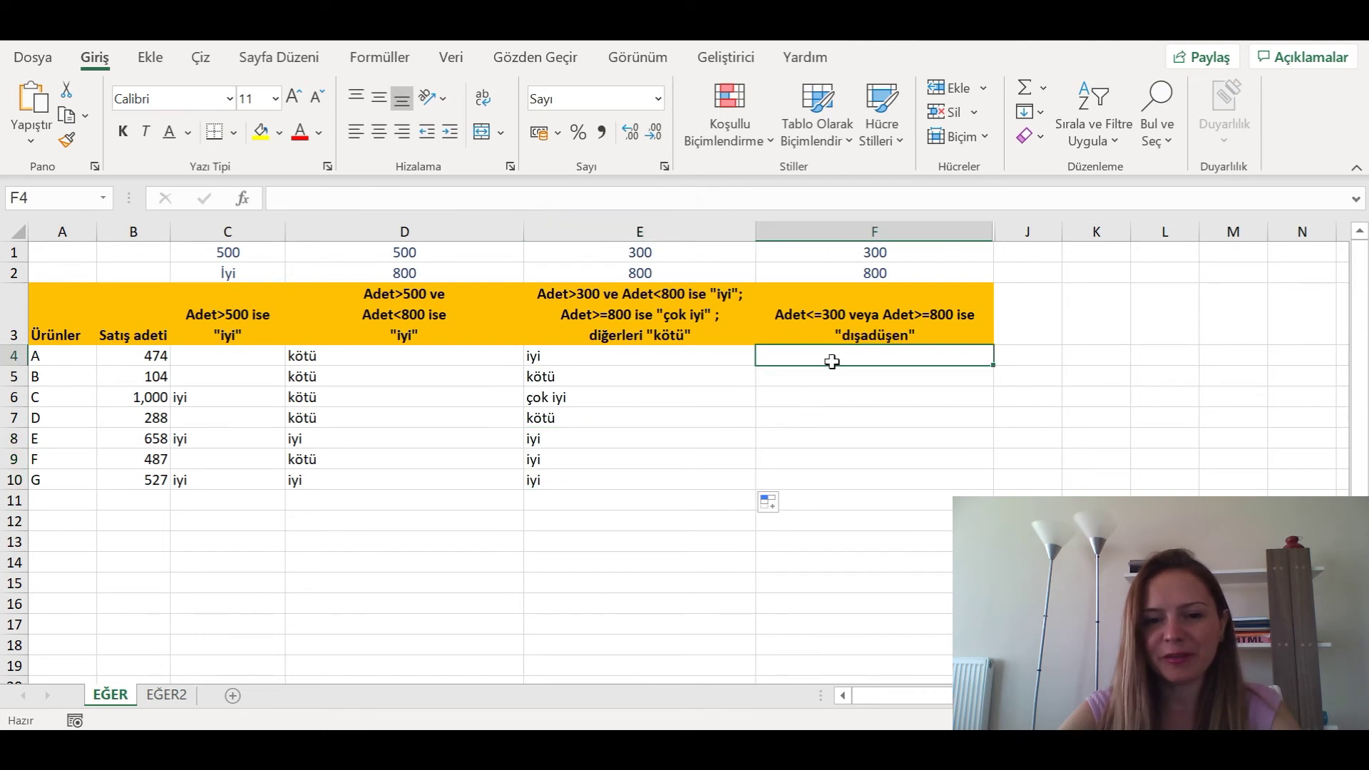
key("Left")
left_click(822, 361)
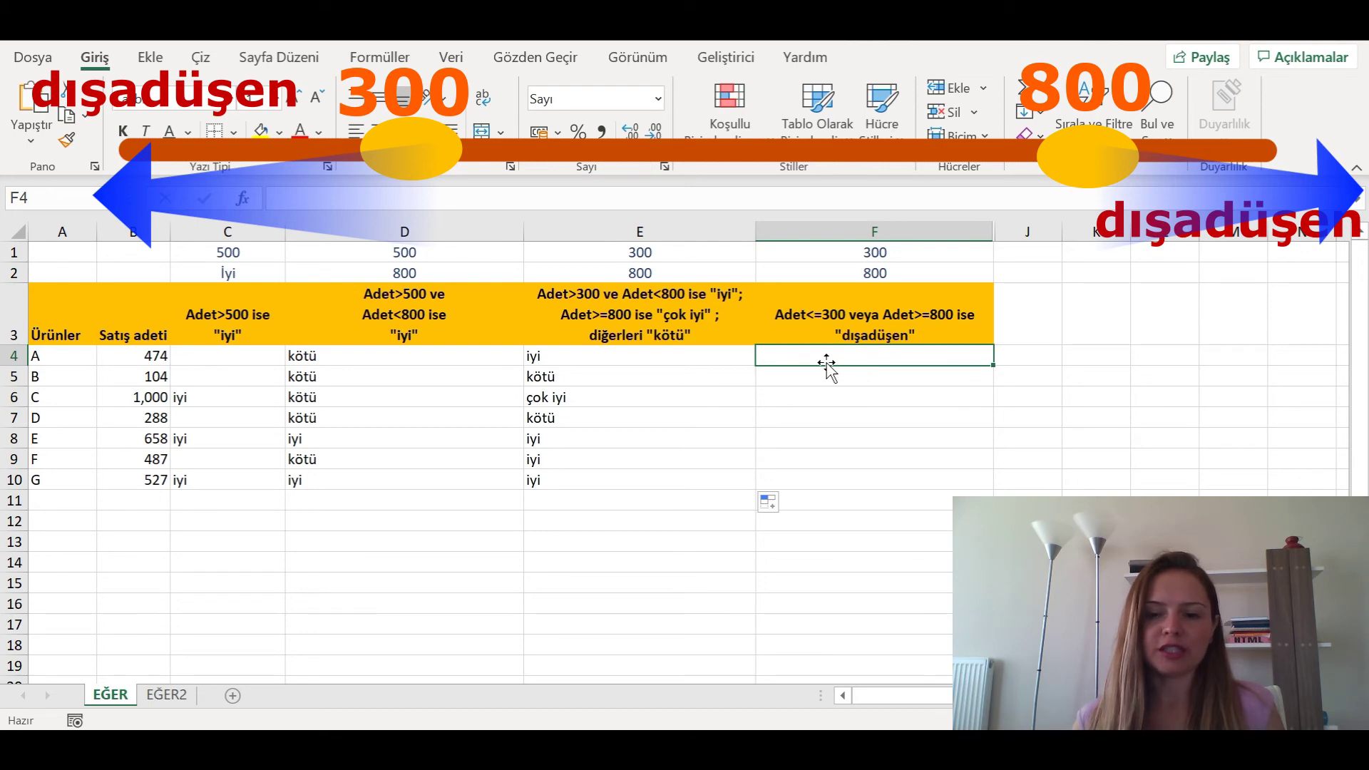
key("Right")
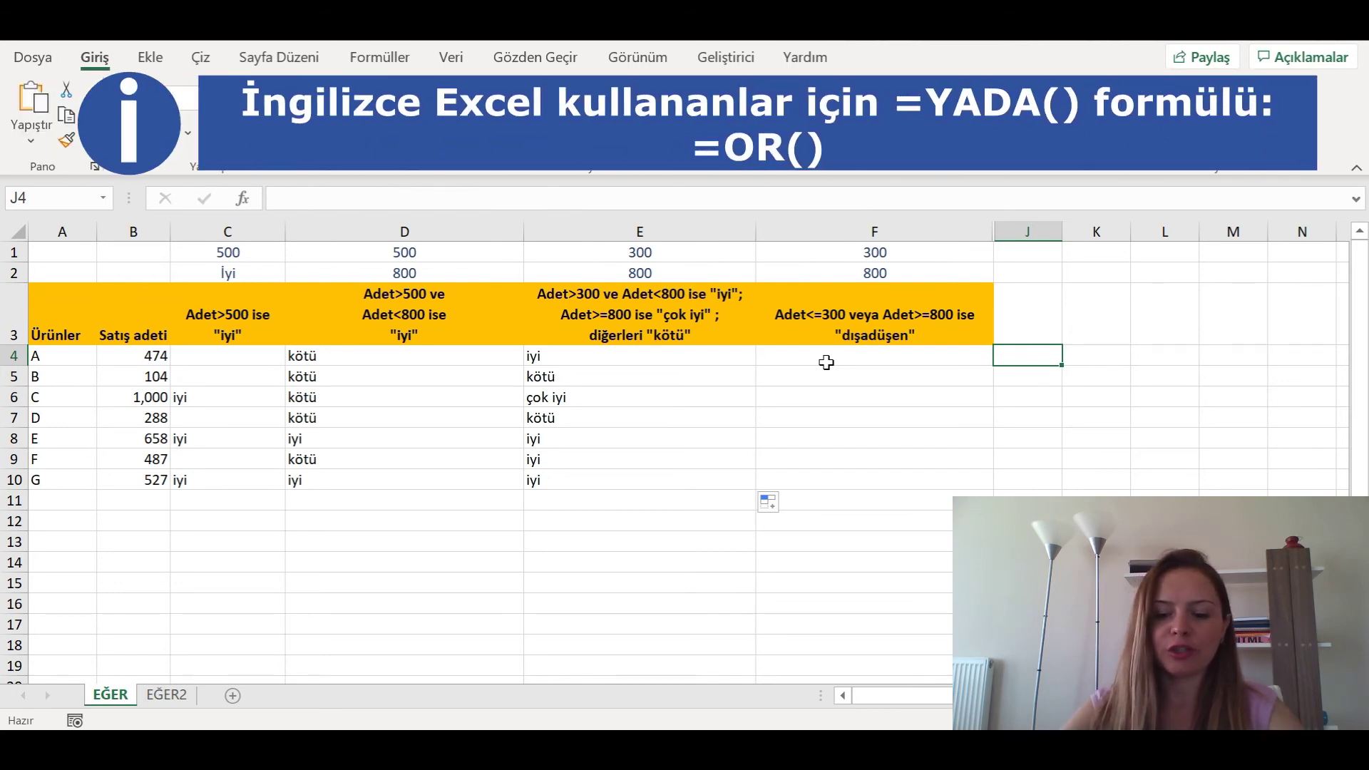
Enter =YADA(B4<=300;B4>=800) in cell J4.
type("=")
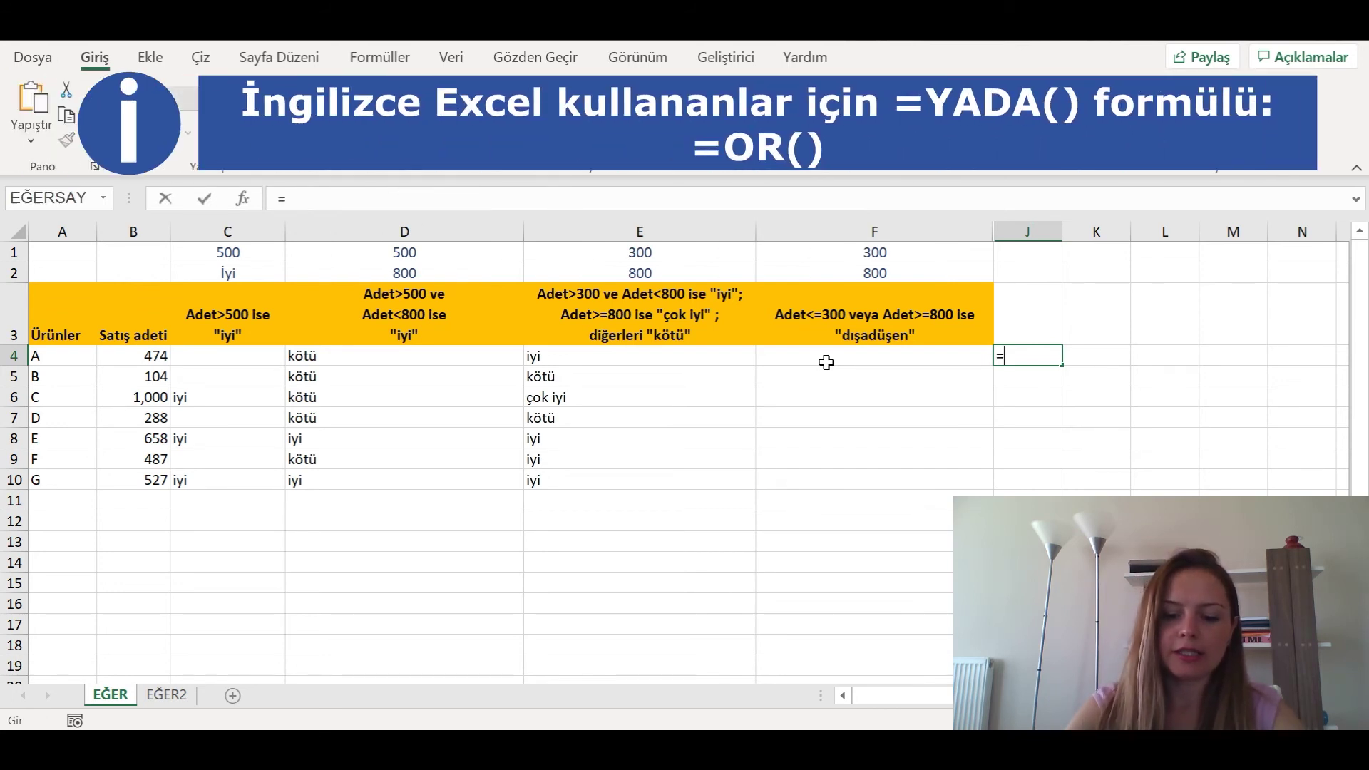
type("yada")
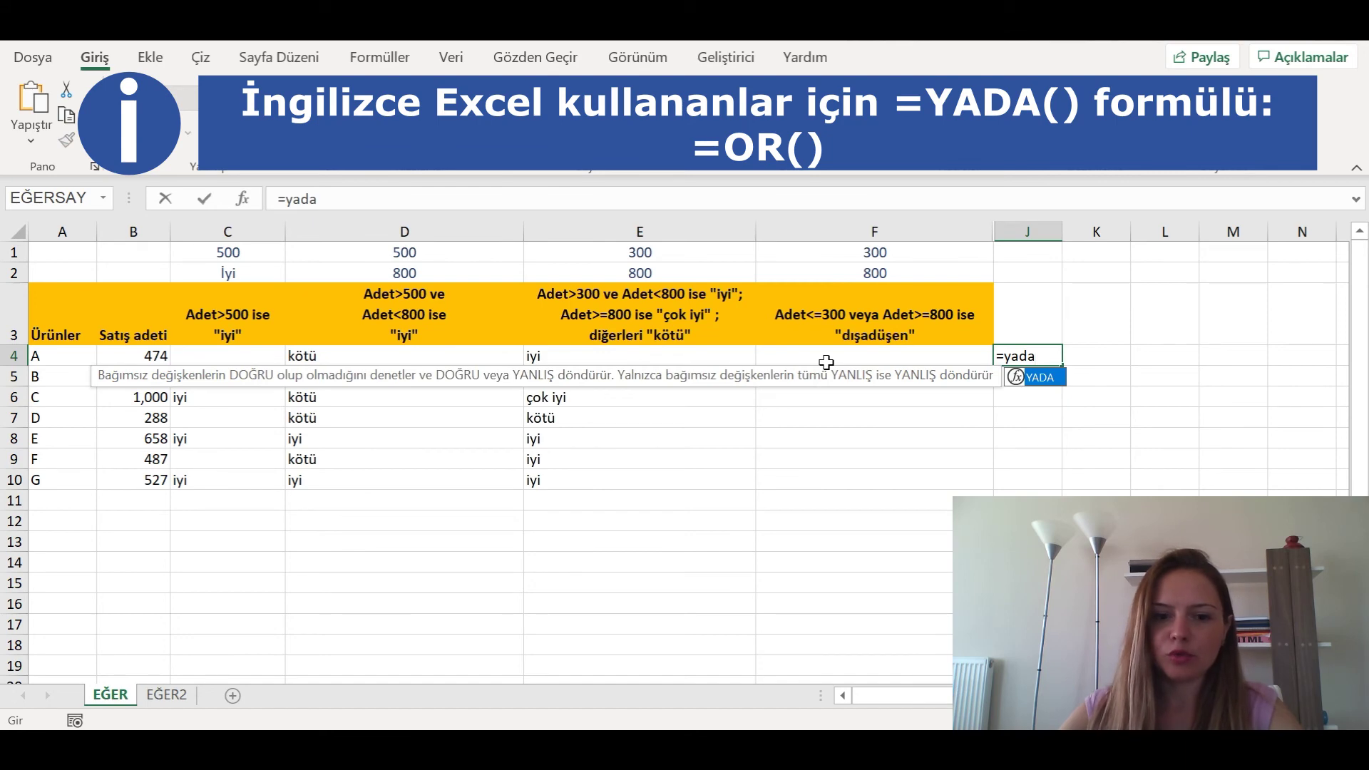
key("Tab")
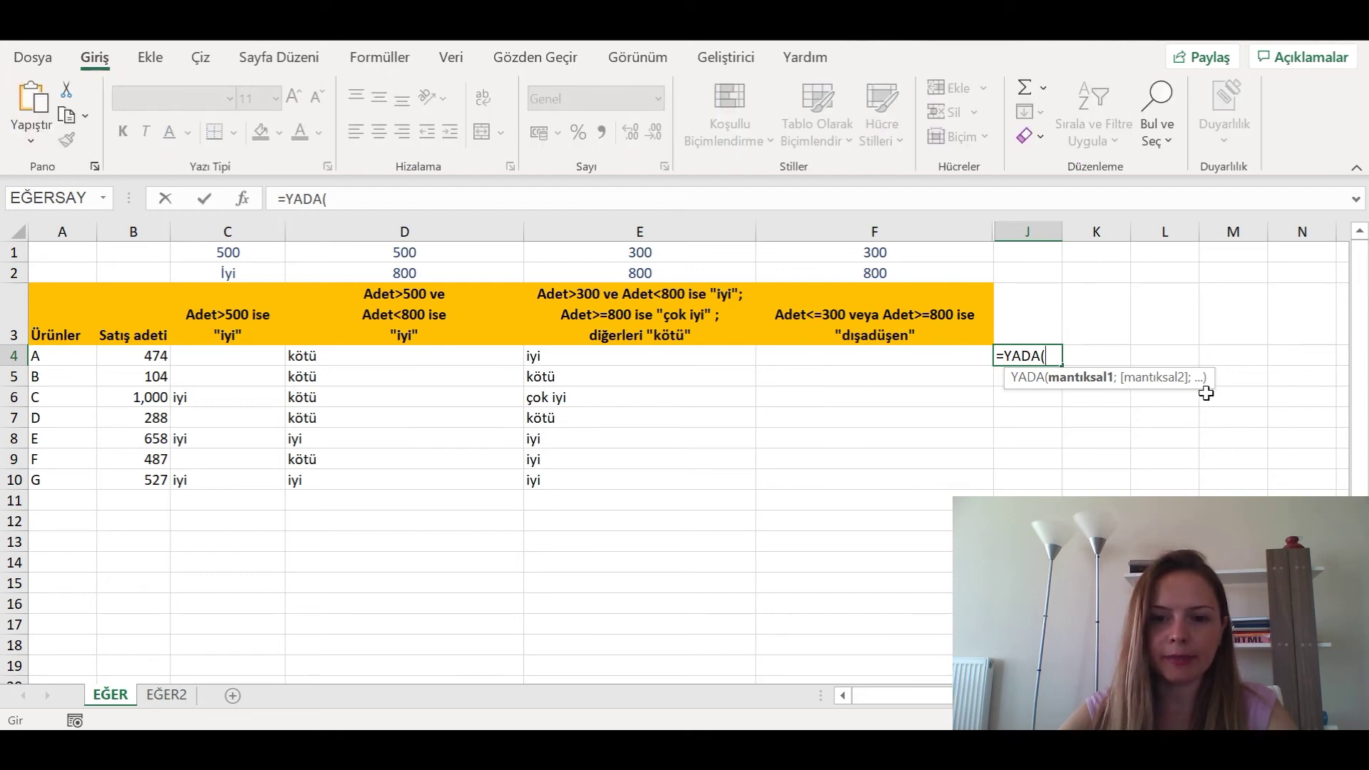
left_click(137, 359)
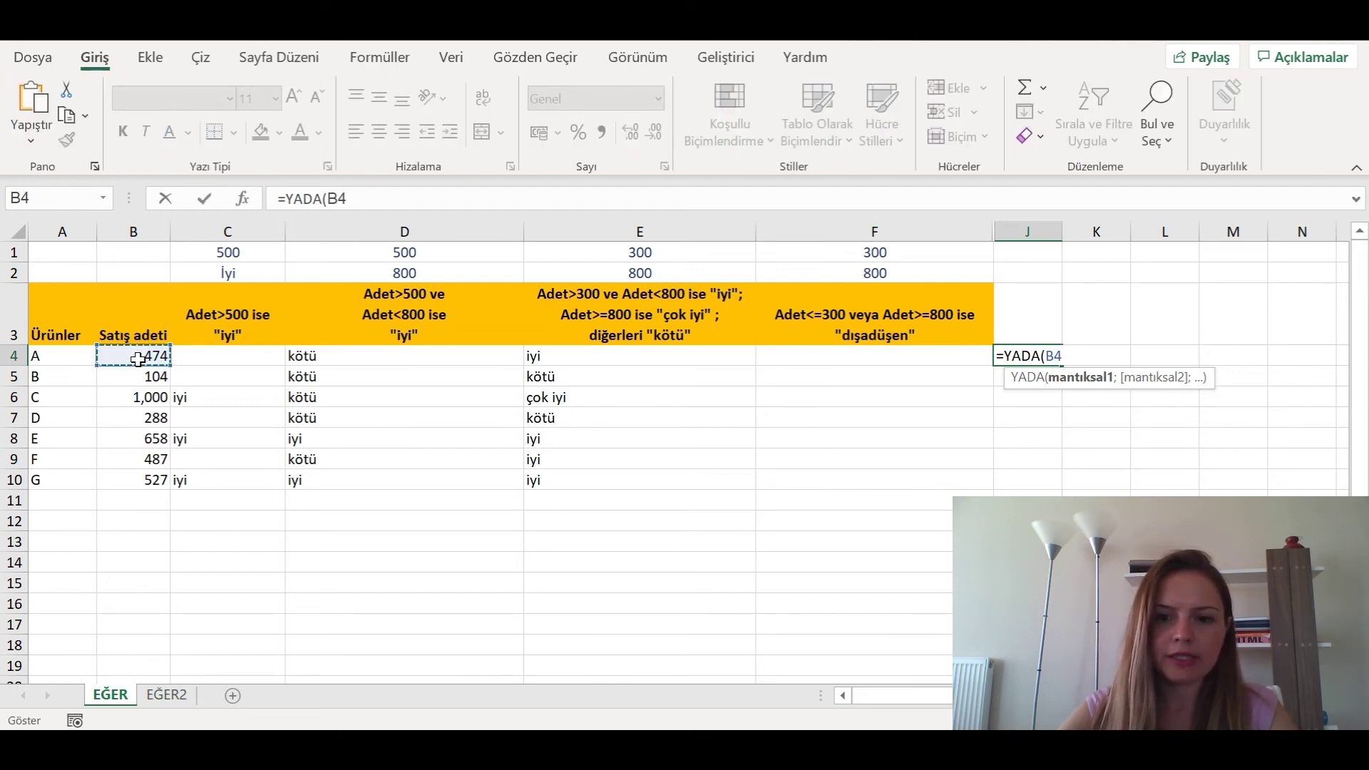
type("<=")
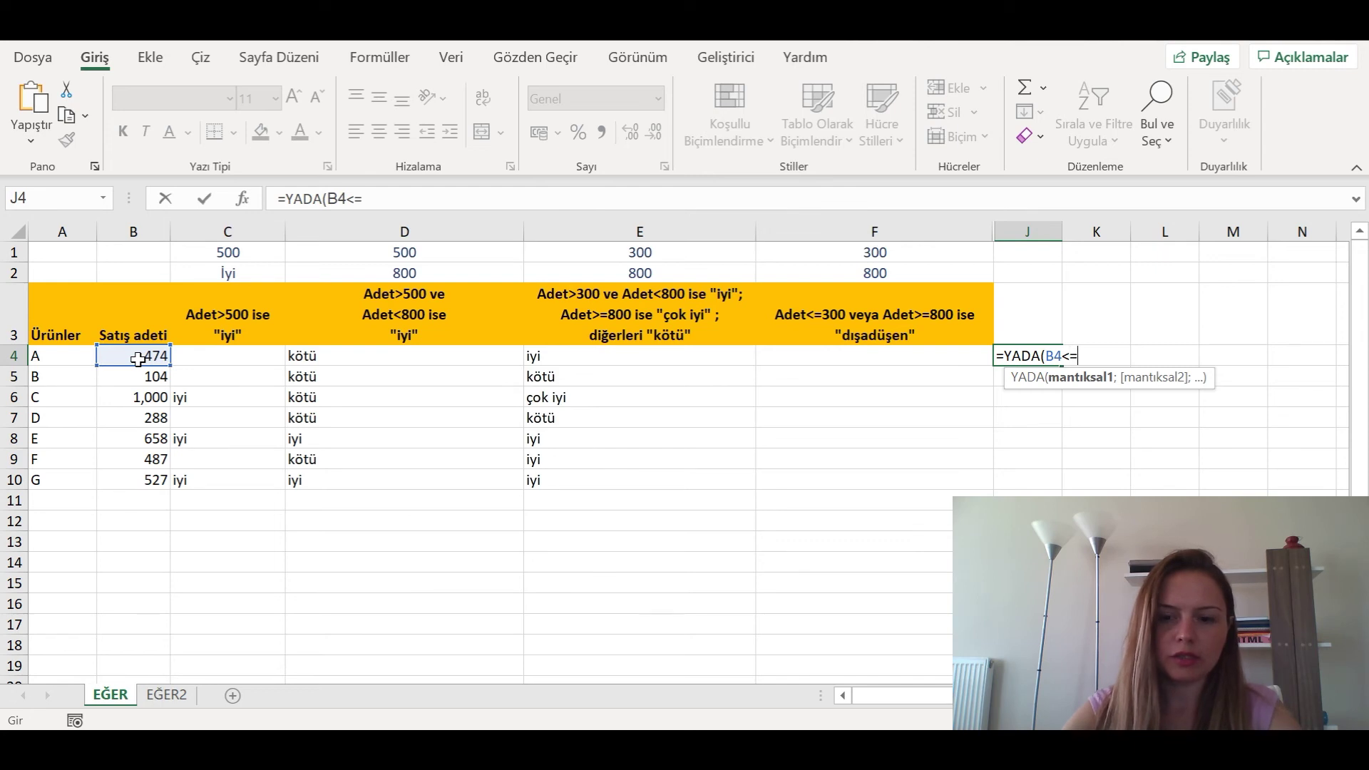
type("300;")
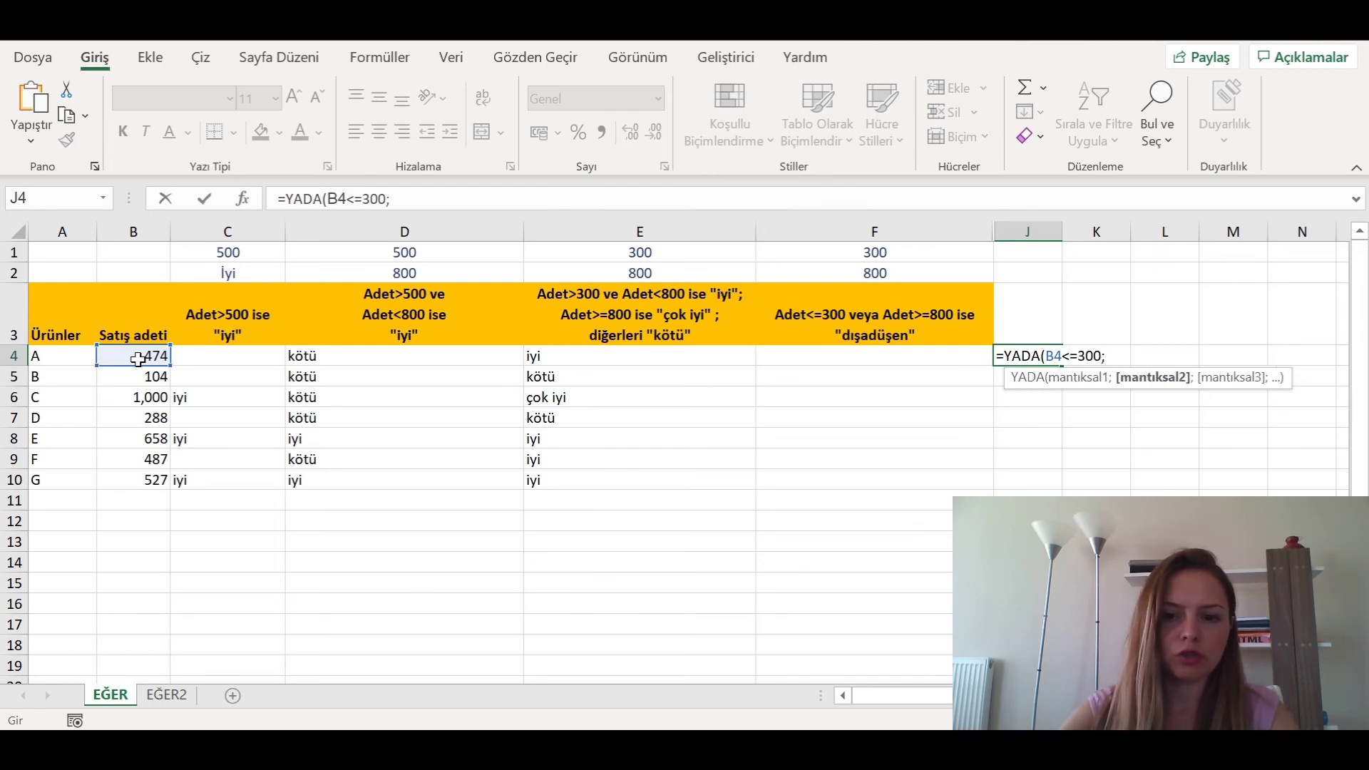
left_click(137, 360)
left_click(1175, 356)
type(">=800")
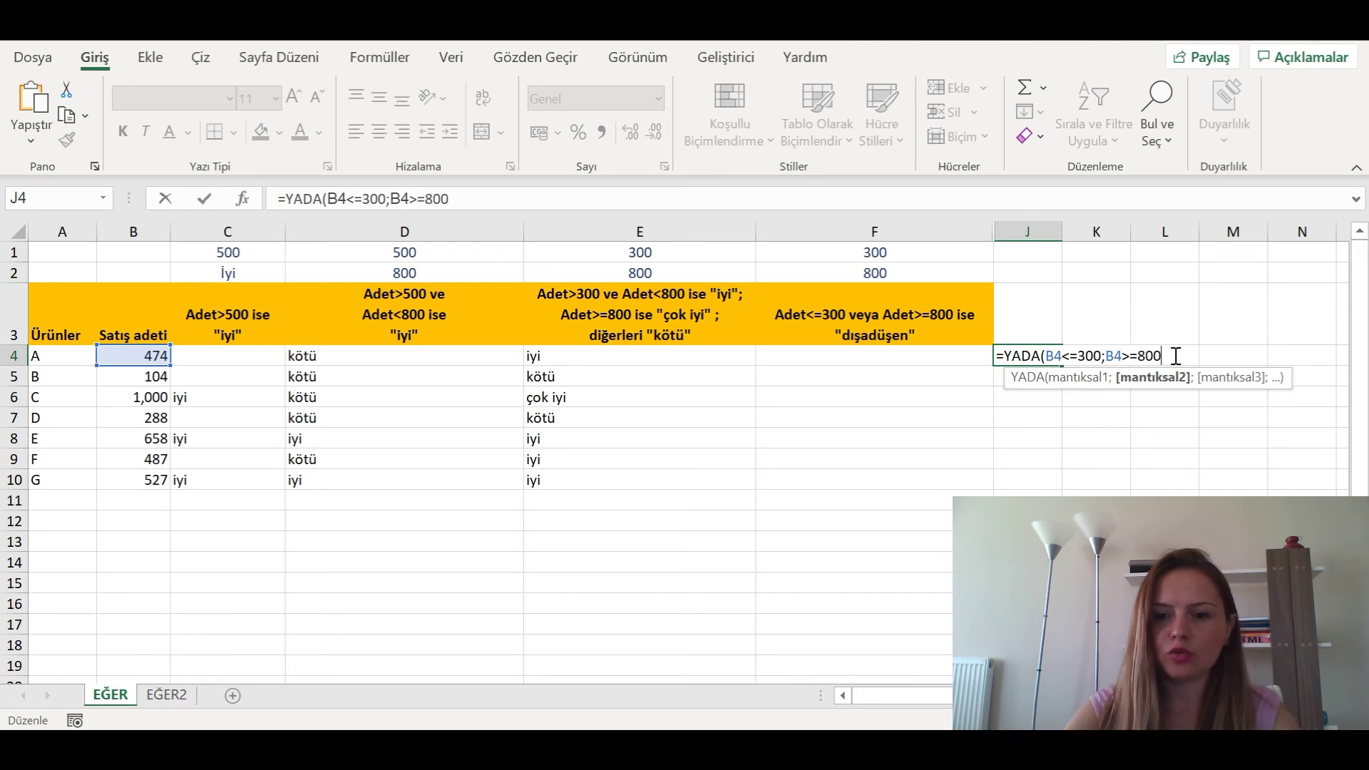
type(")")
key("Return")
Copy the YADA test down to J10, confirming DOĞRU for products B, C and D.
key("Up")
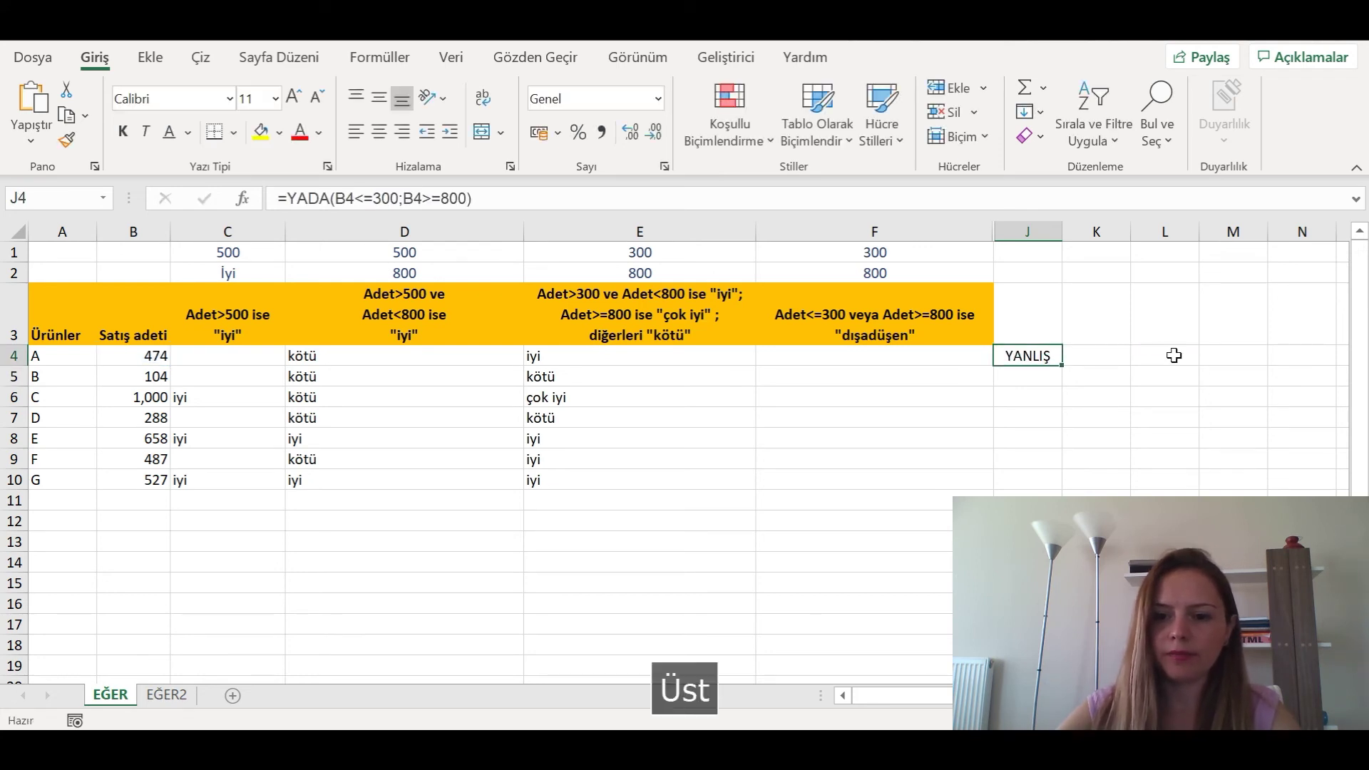
double_click(1061, 365)
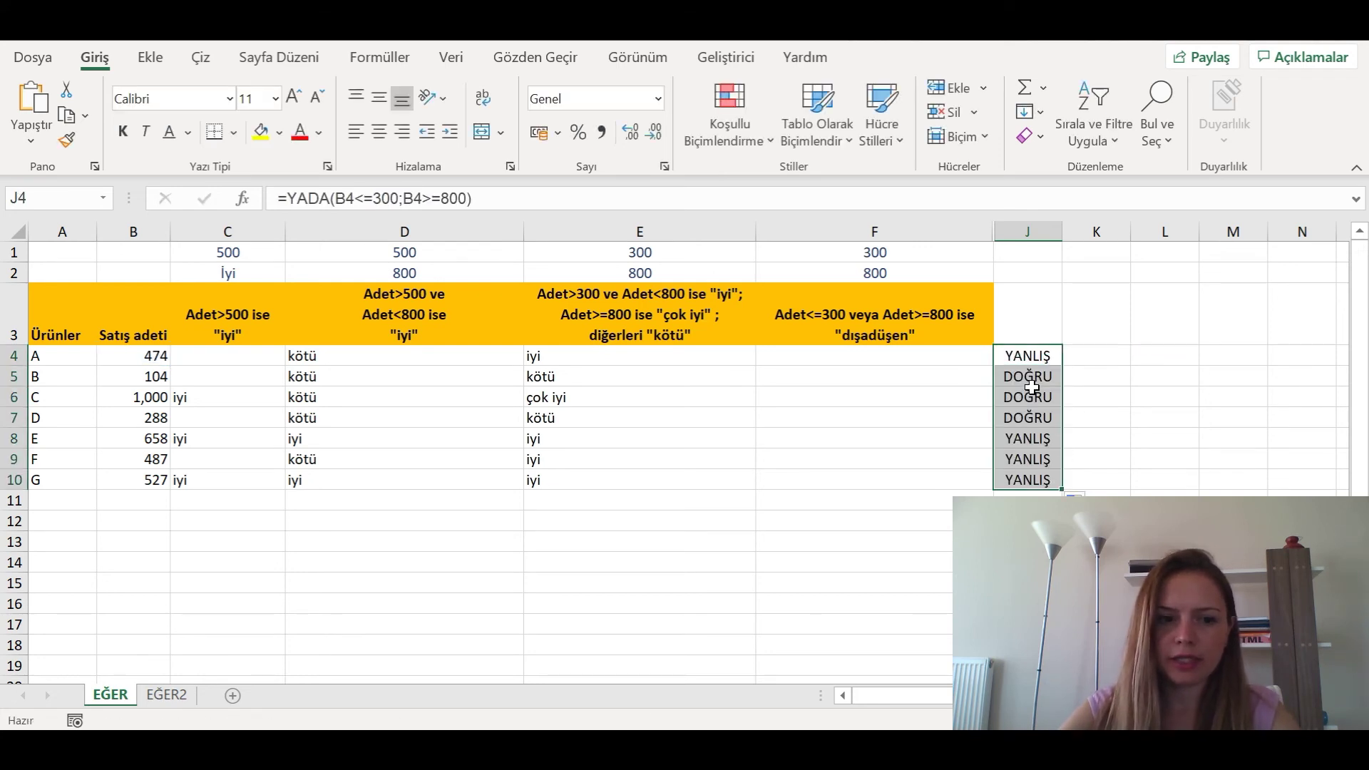
left_click(1032, 389)
left_click(1036, 369)
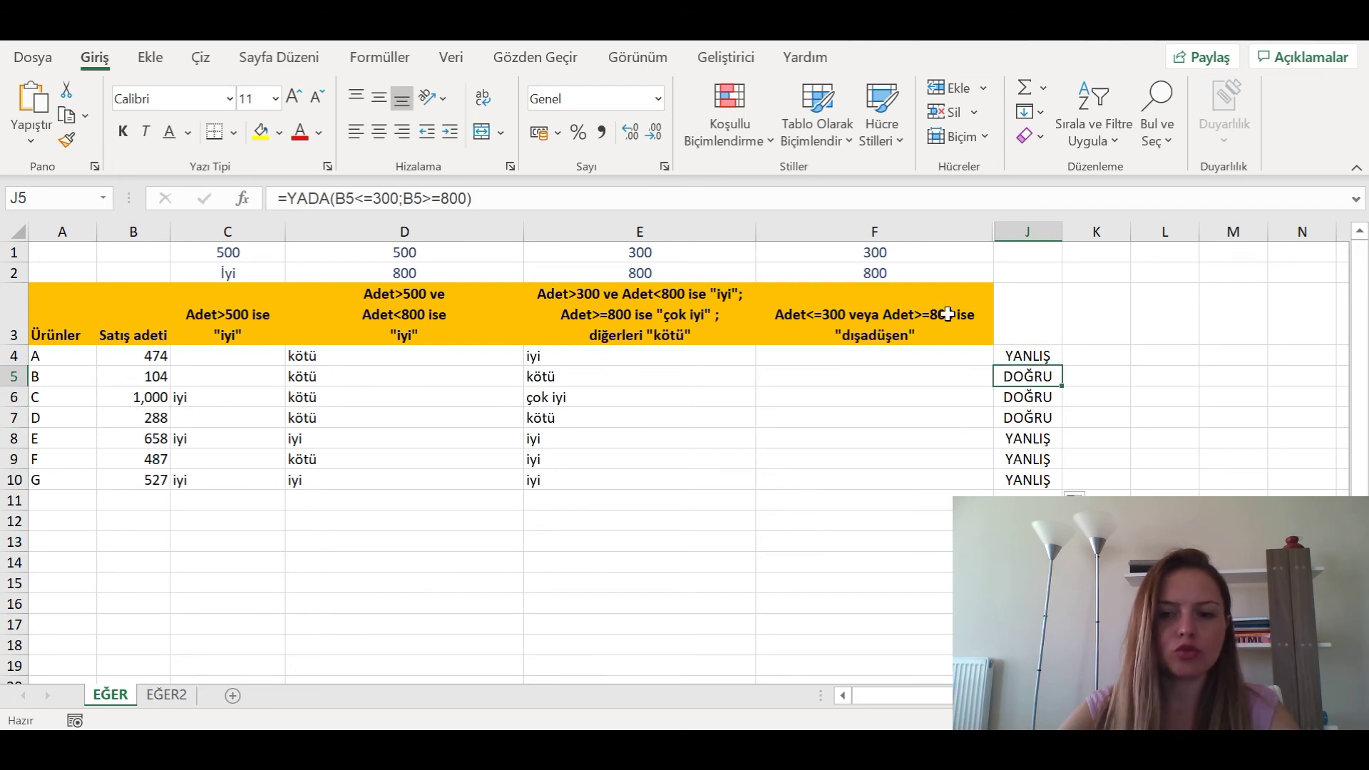
left_click_drag(1020, 385, 1045, 420)
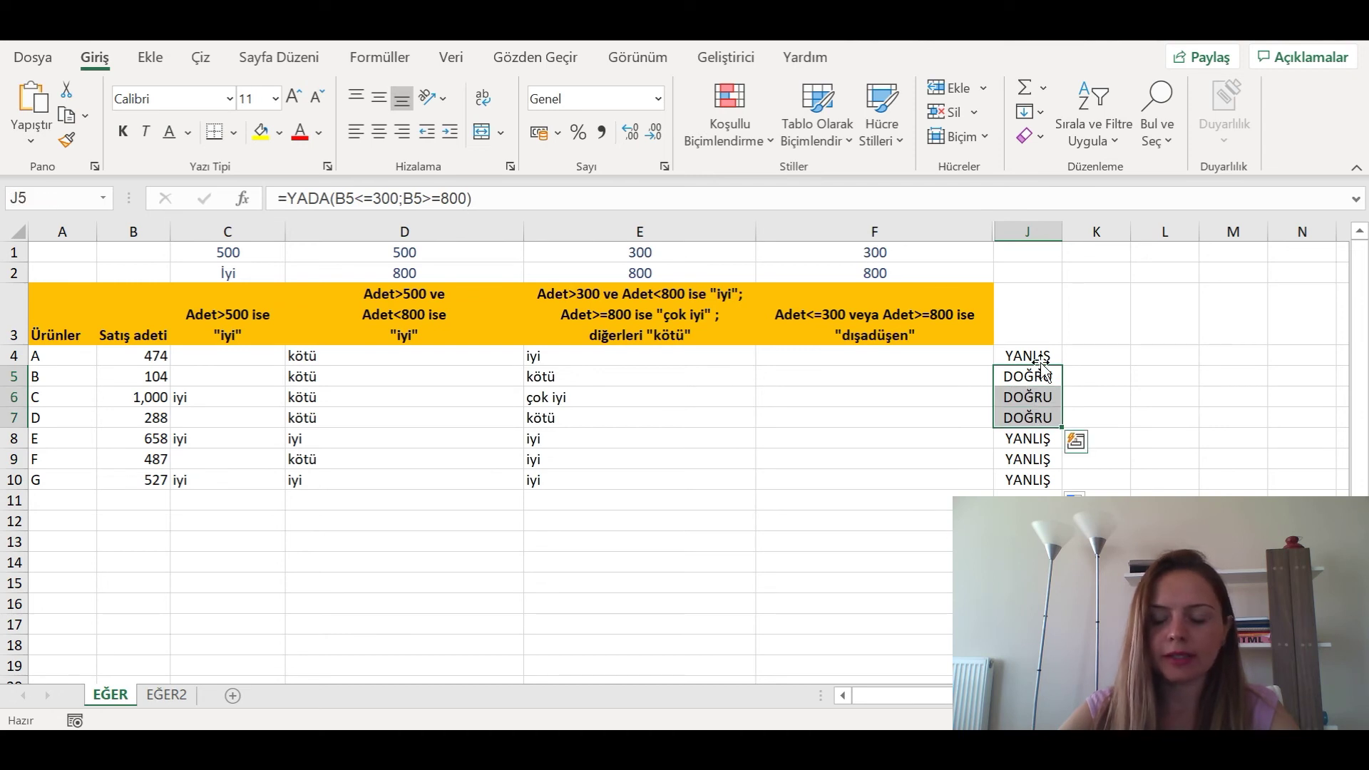
left_click(1088, 338)
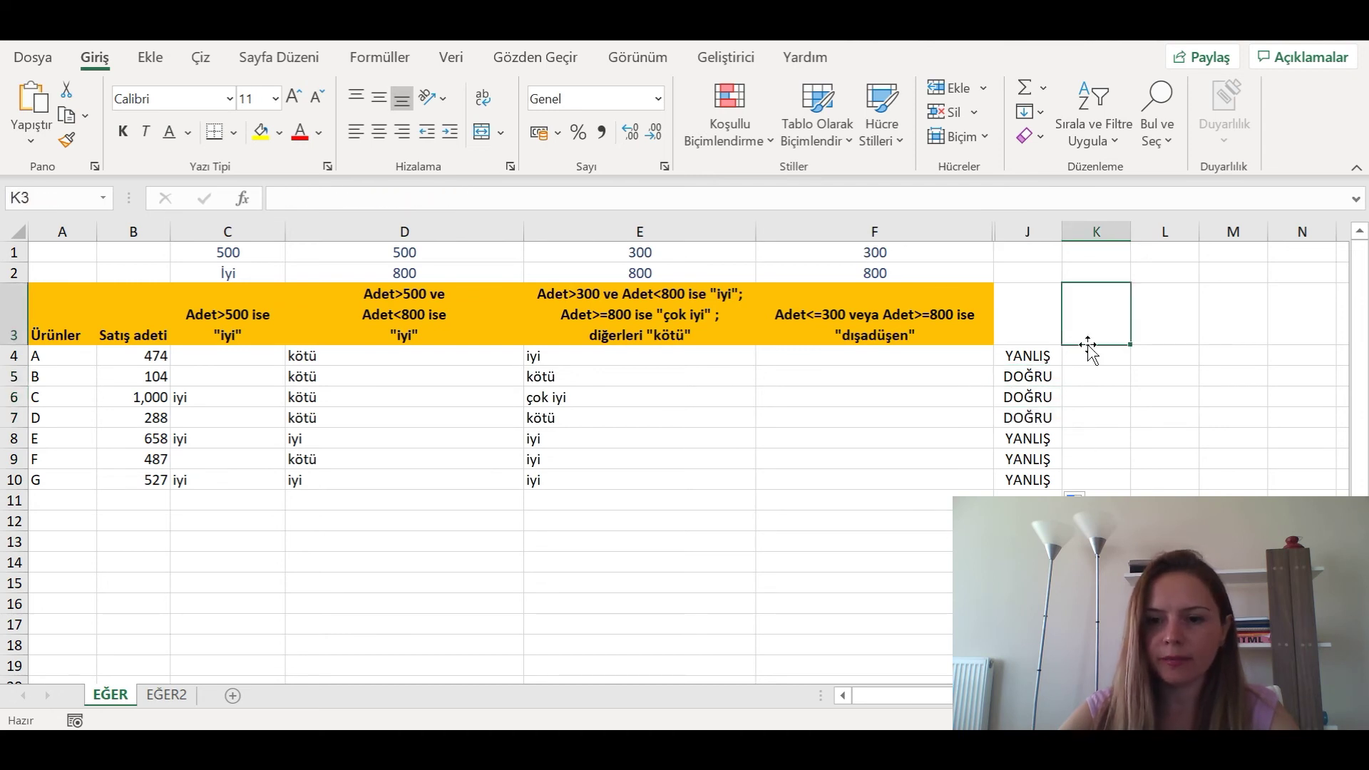
left_click(1048, 360)
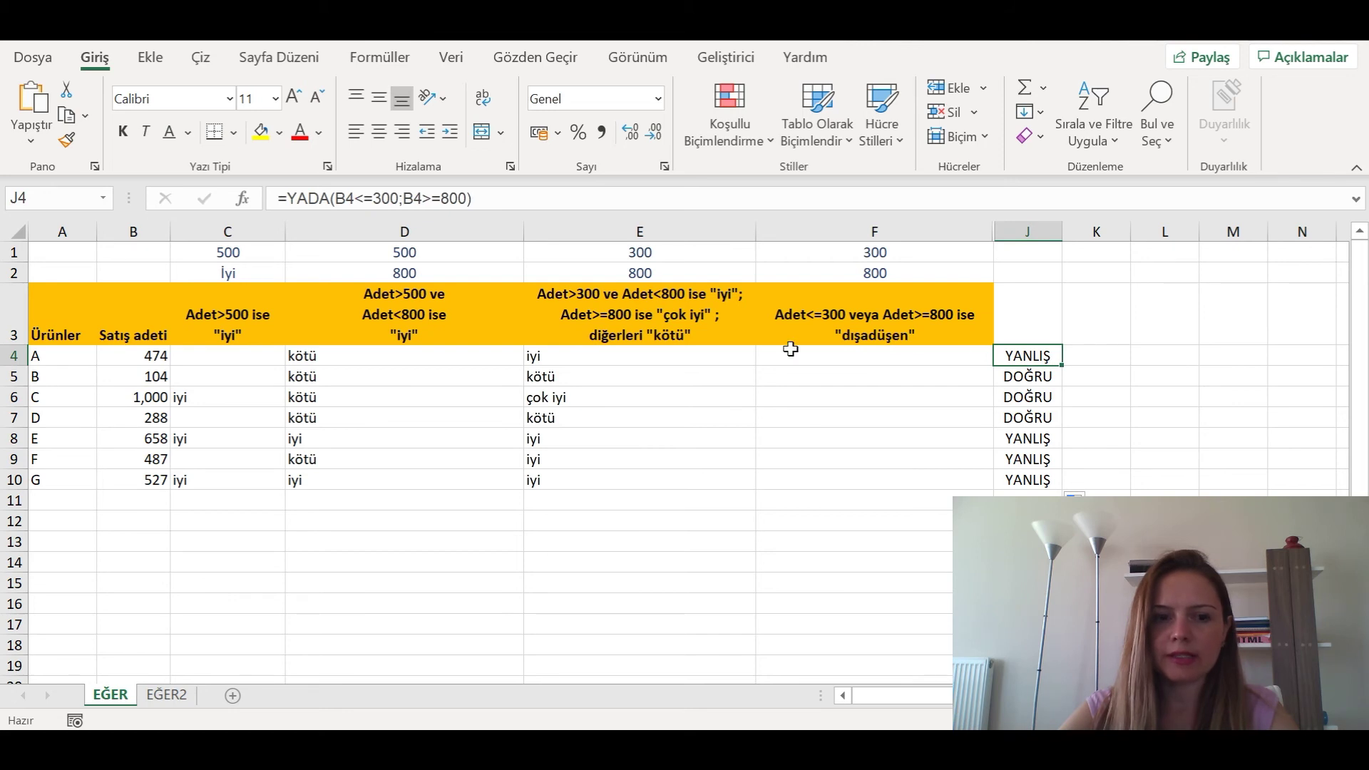
Add helper headers <=300 and >=800 in columns K and L.
left_click(1106, 336)
type("Z")
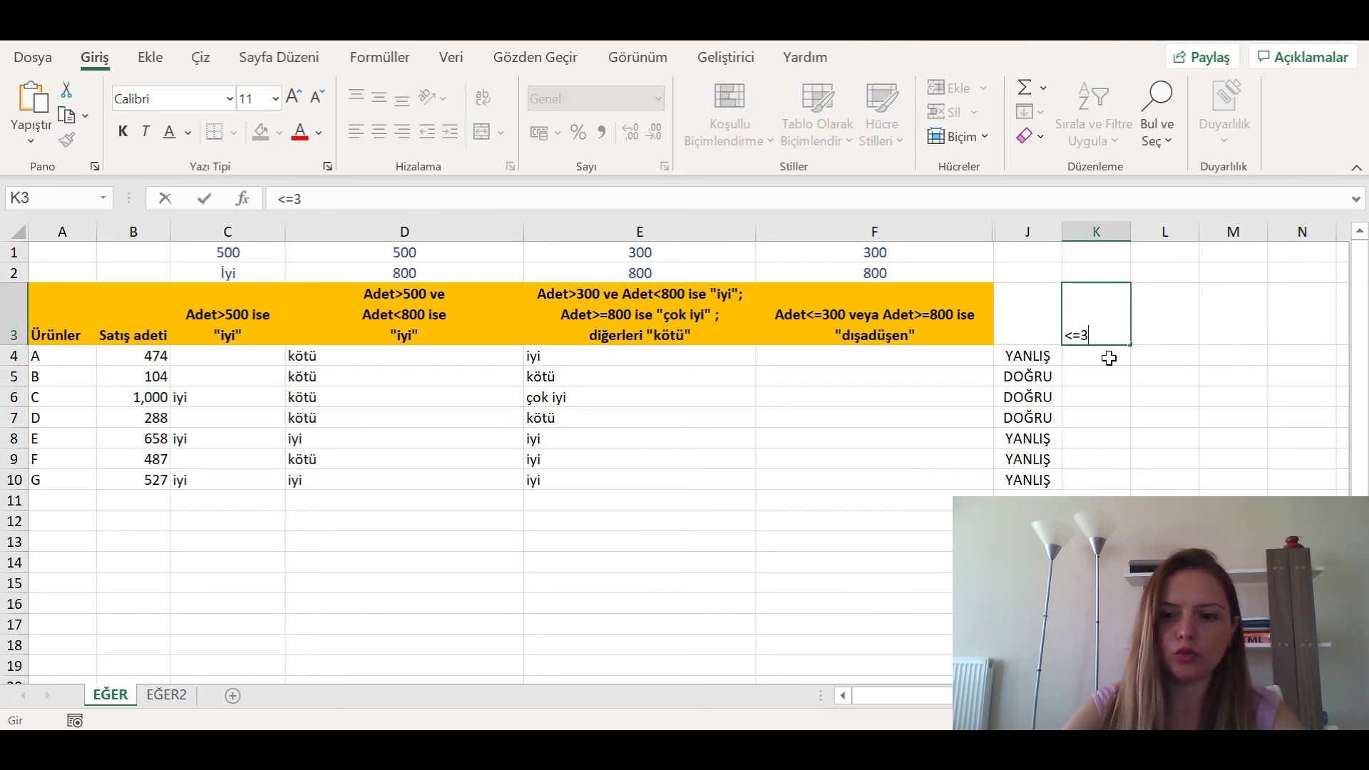
type("00")
key("Return")
key("Up")
key("Right")
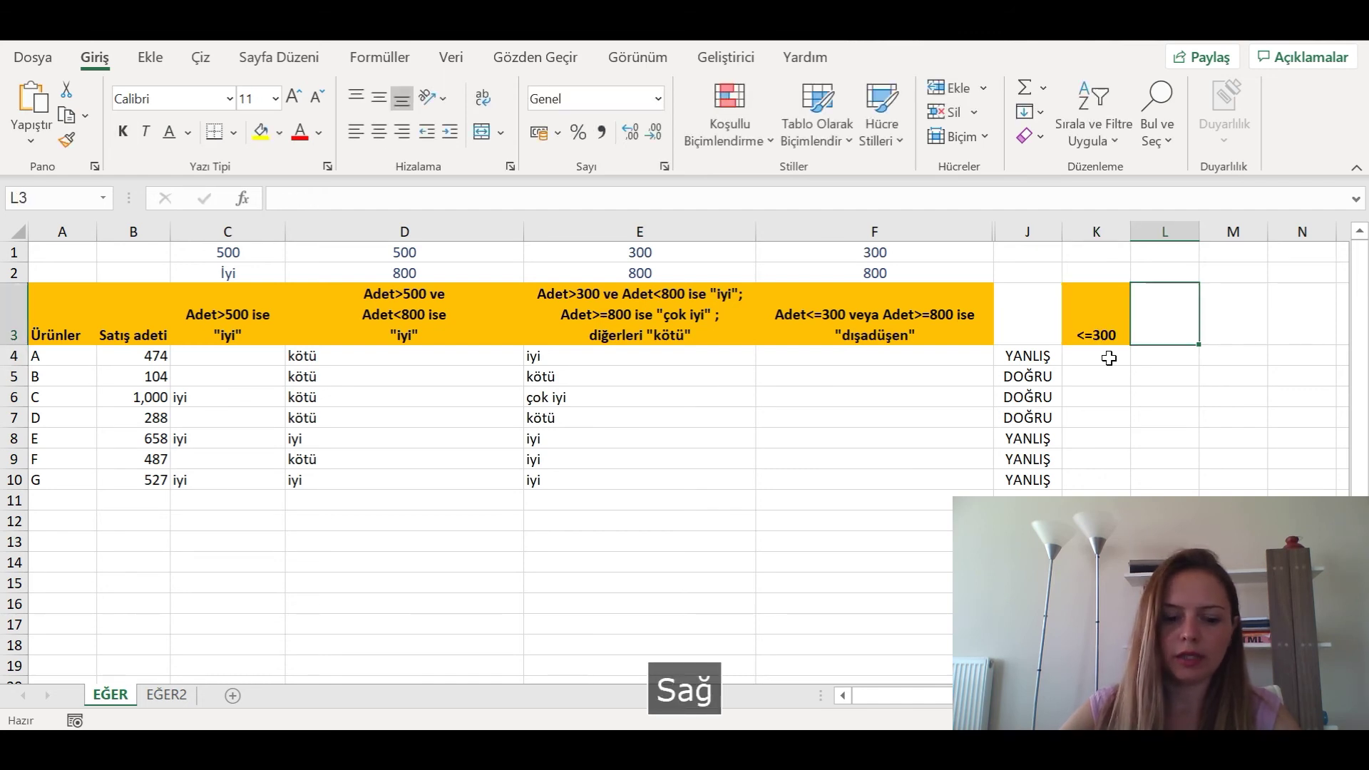
type(">=800")
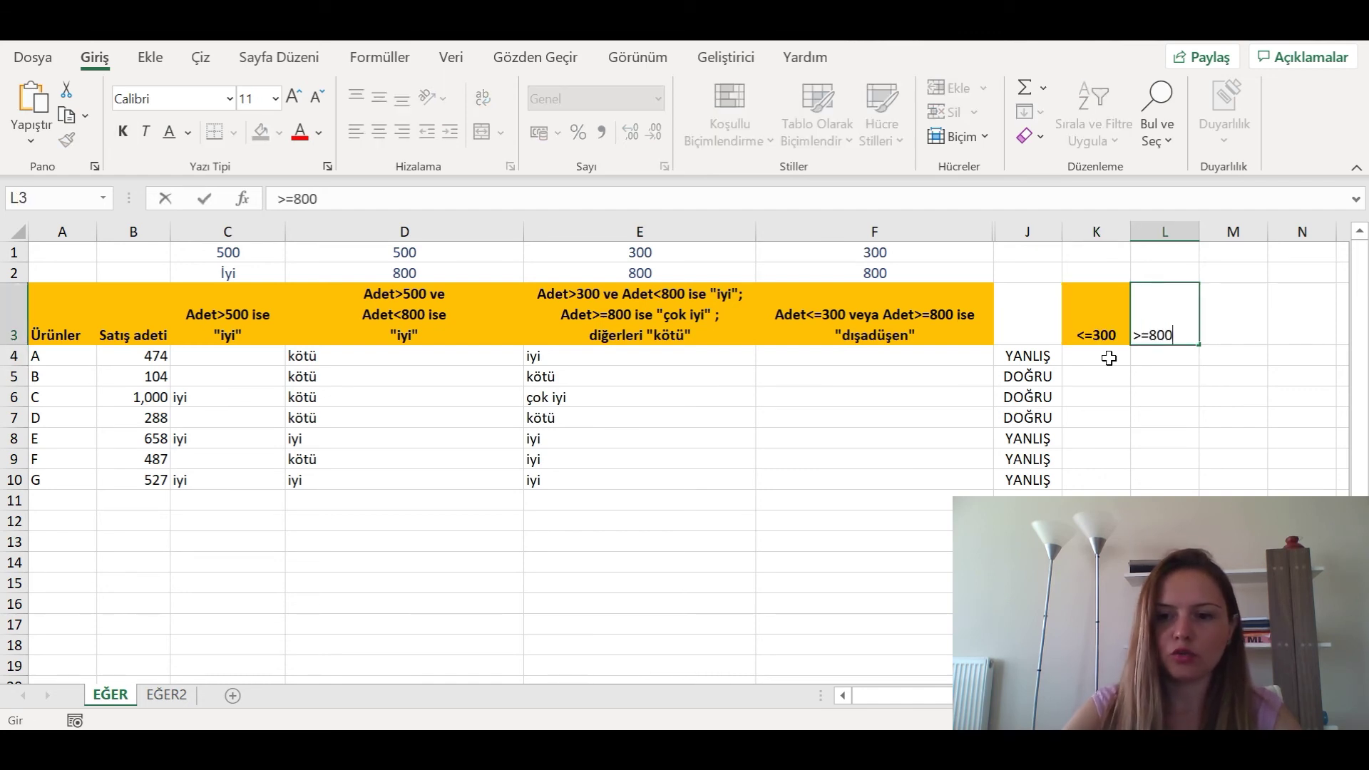
key("Return")
Enter the tests =B4<=300 in K4 and =B4>=800 in L4.
key("Left")
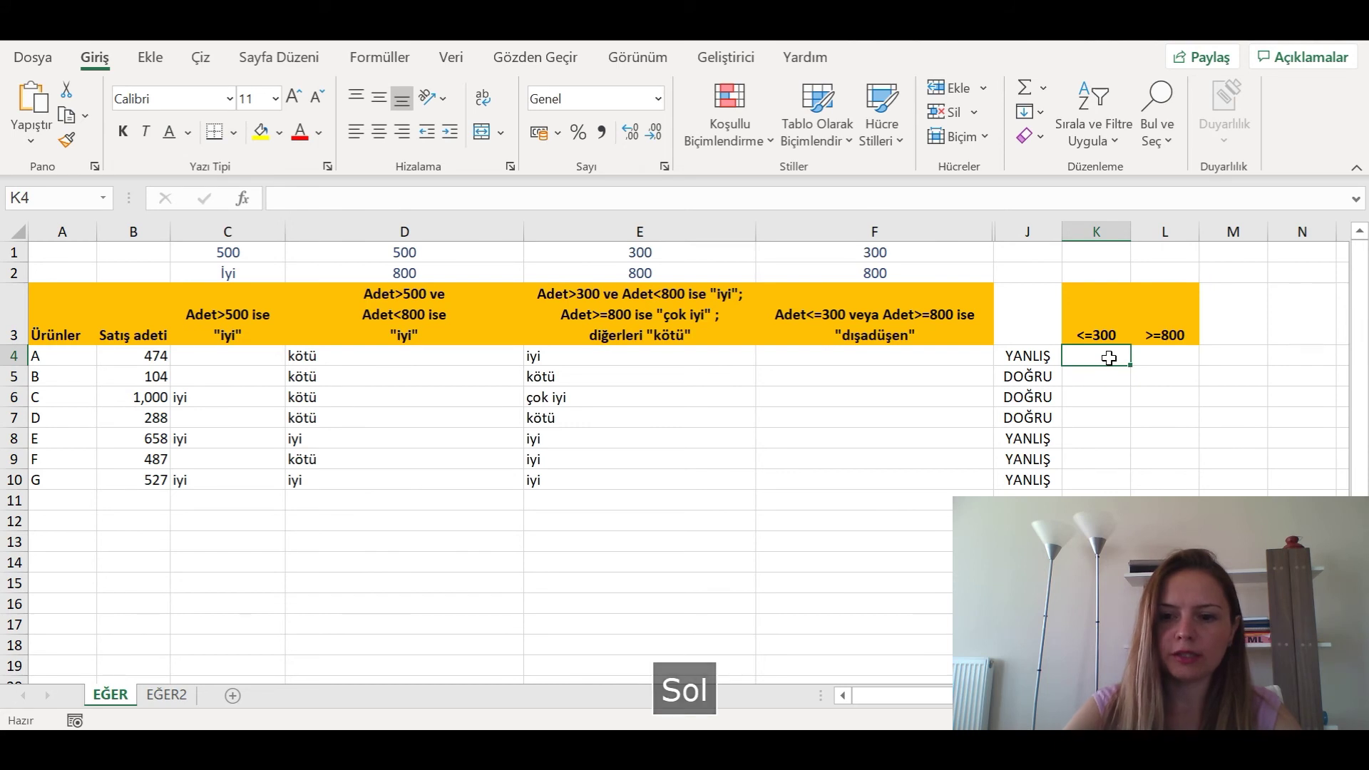
type("=")
key("Left")
key("Left")
key("Left")
key("Left")
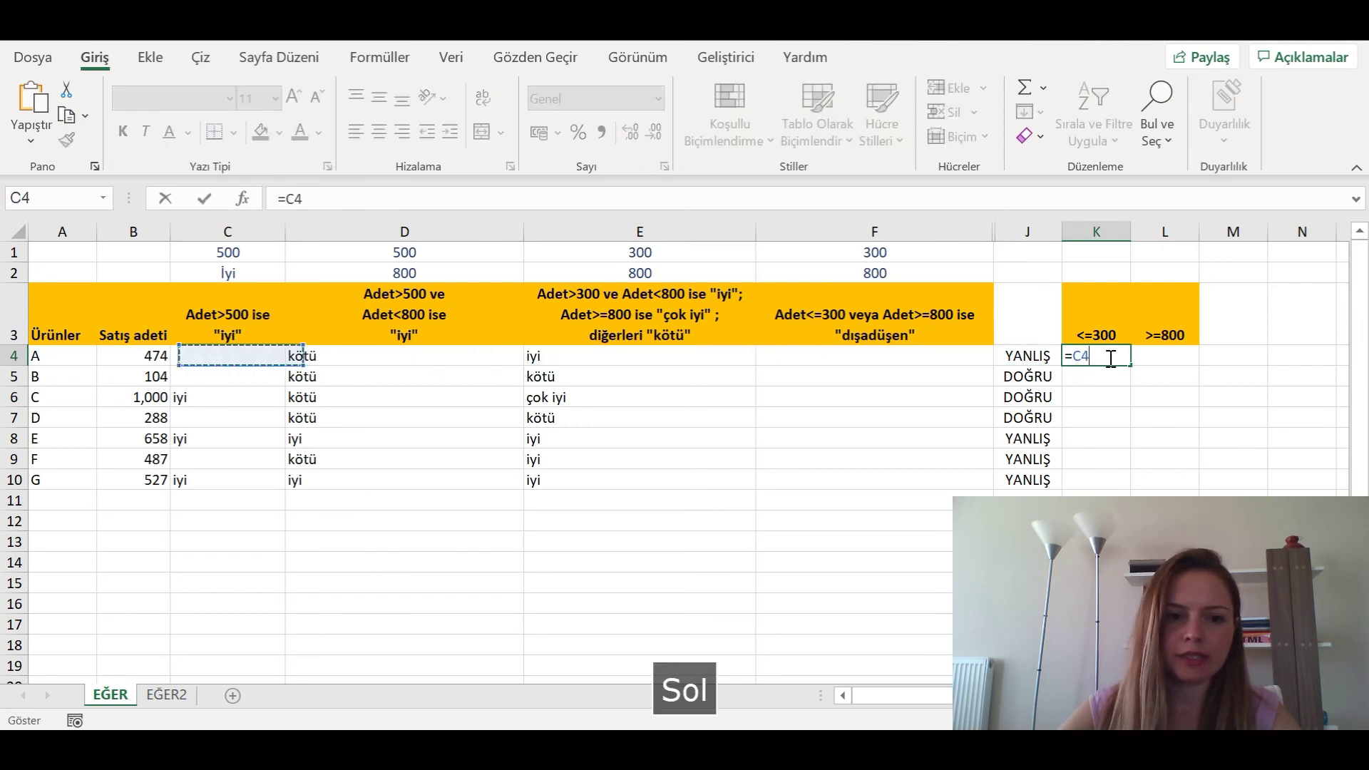
key("Left")
type("<")
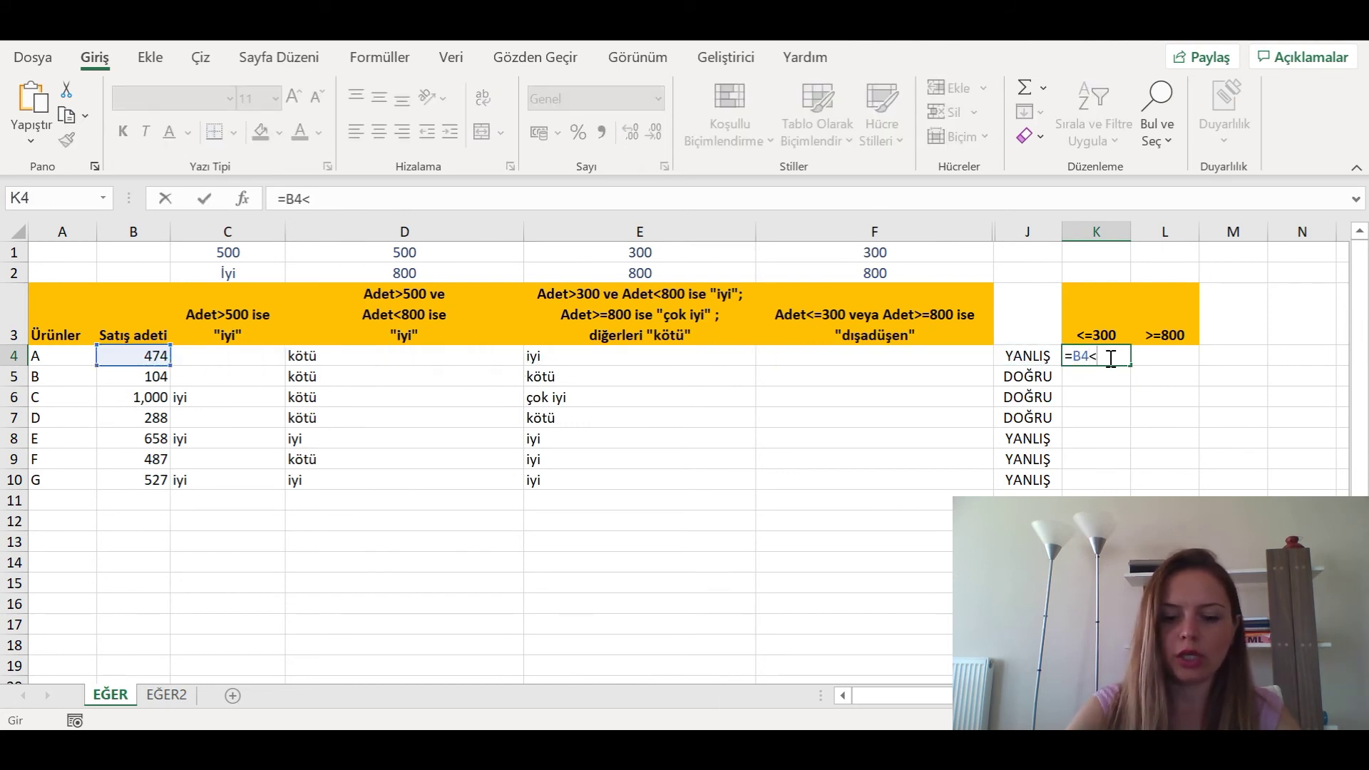
type("=300")
key("Return")
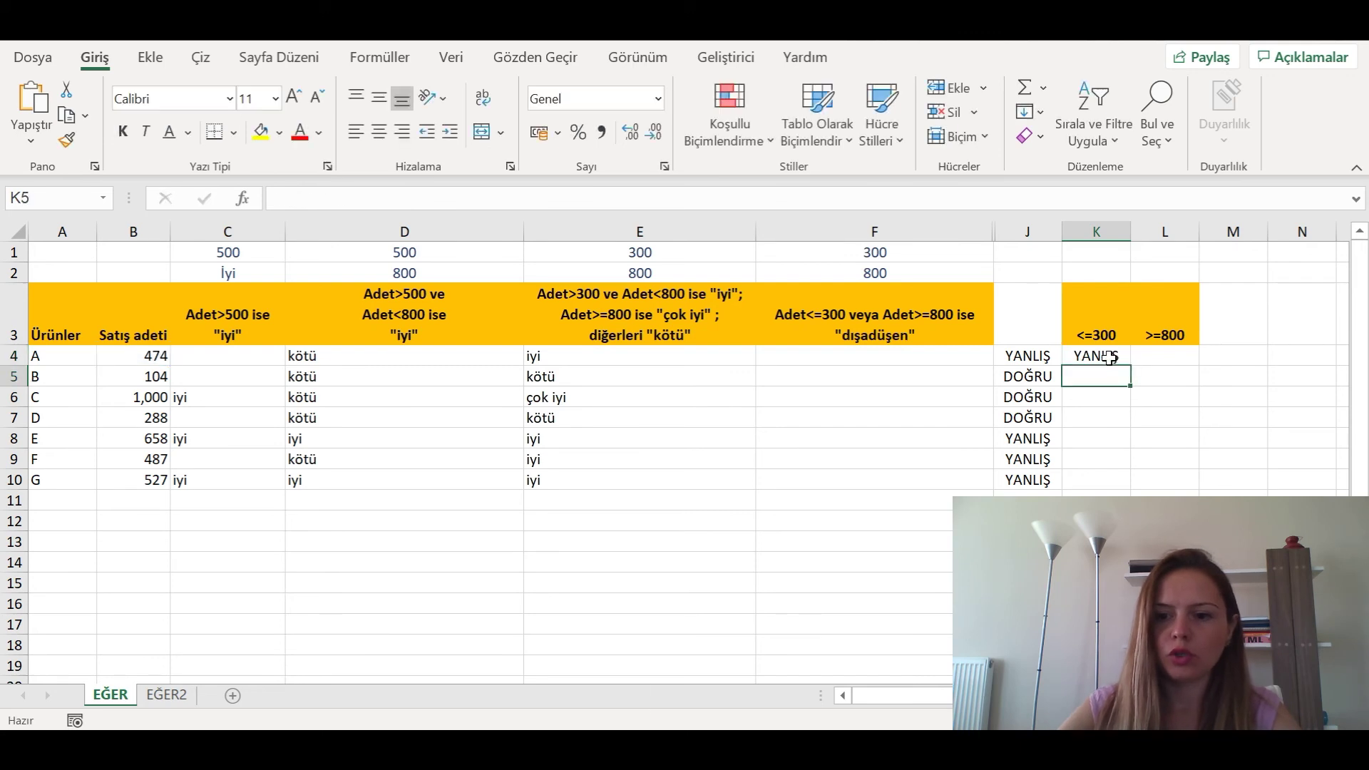
key("Up")
key("Right")
type("=")
key("Left")
key("Left")
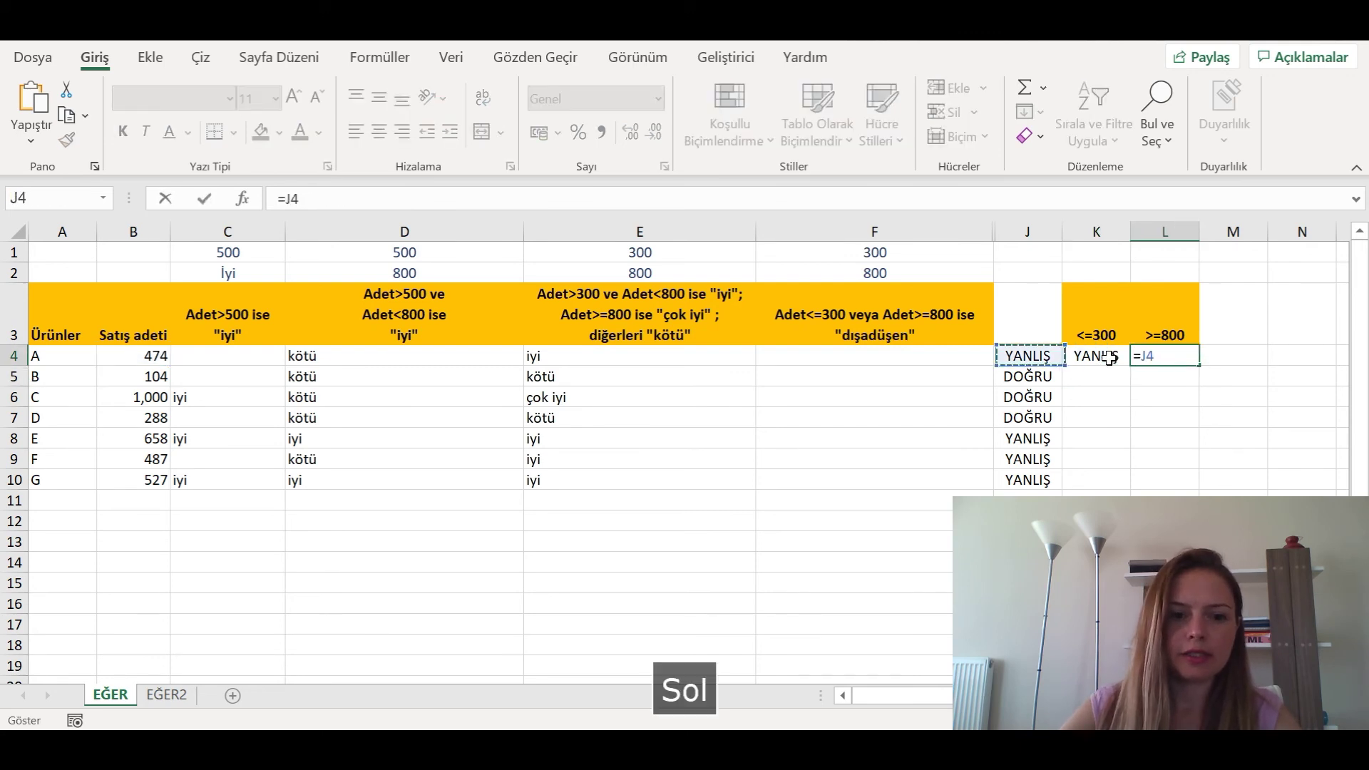
key("Left")
key("Left")
key("Left")
key("Left")
key("Left")
type(">")
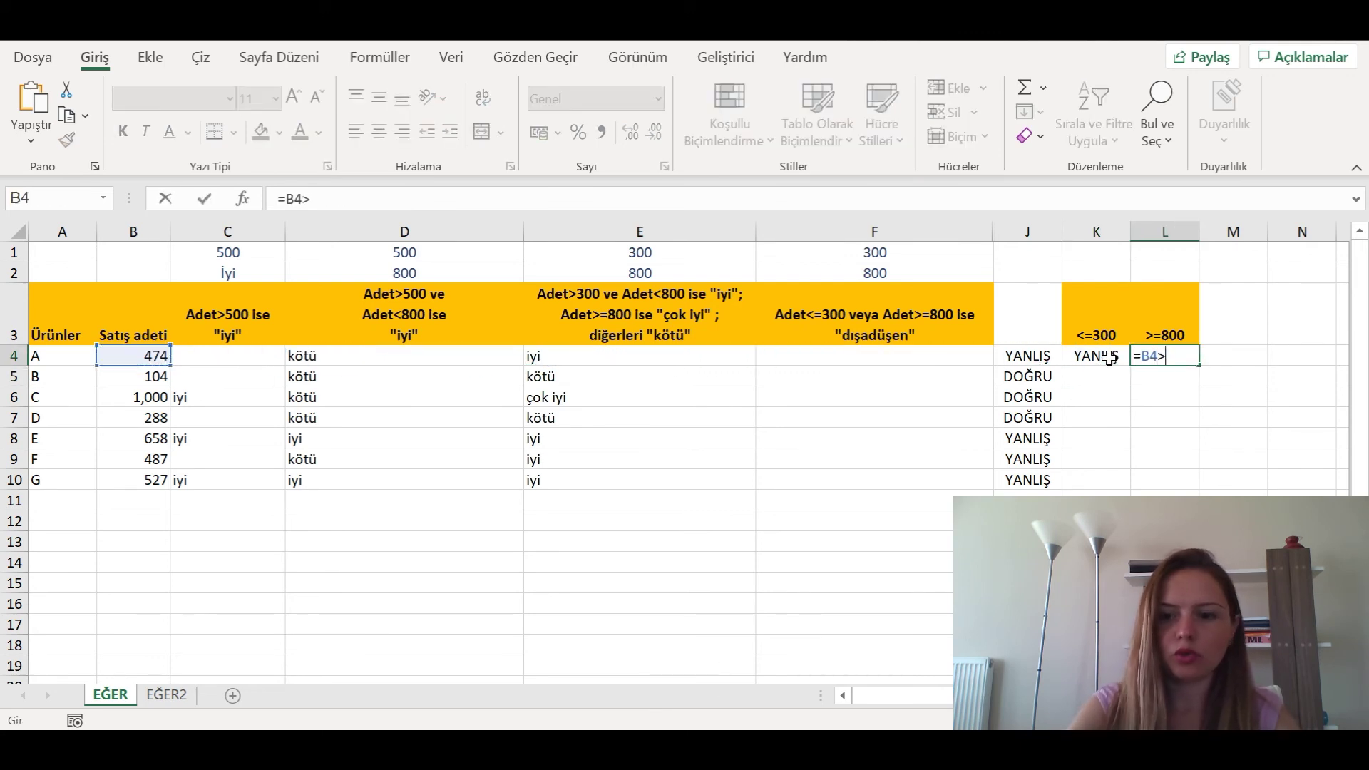
type("=800")
key("Up")
Fill both tests down to row 10 and compare them with the YADA results in column J.
left_click_drag(1110, 358, 1204, 369)
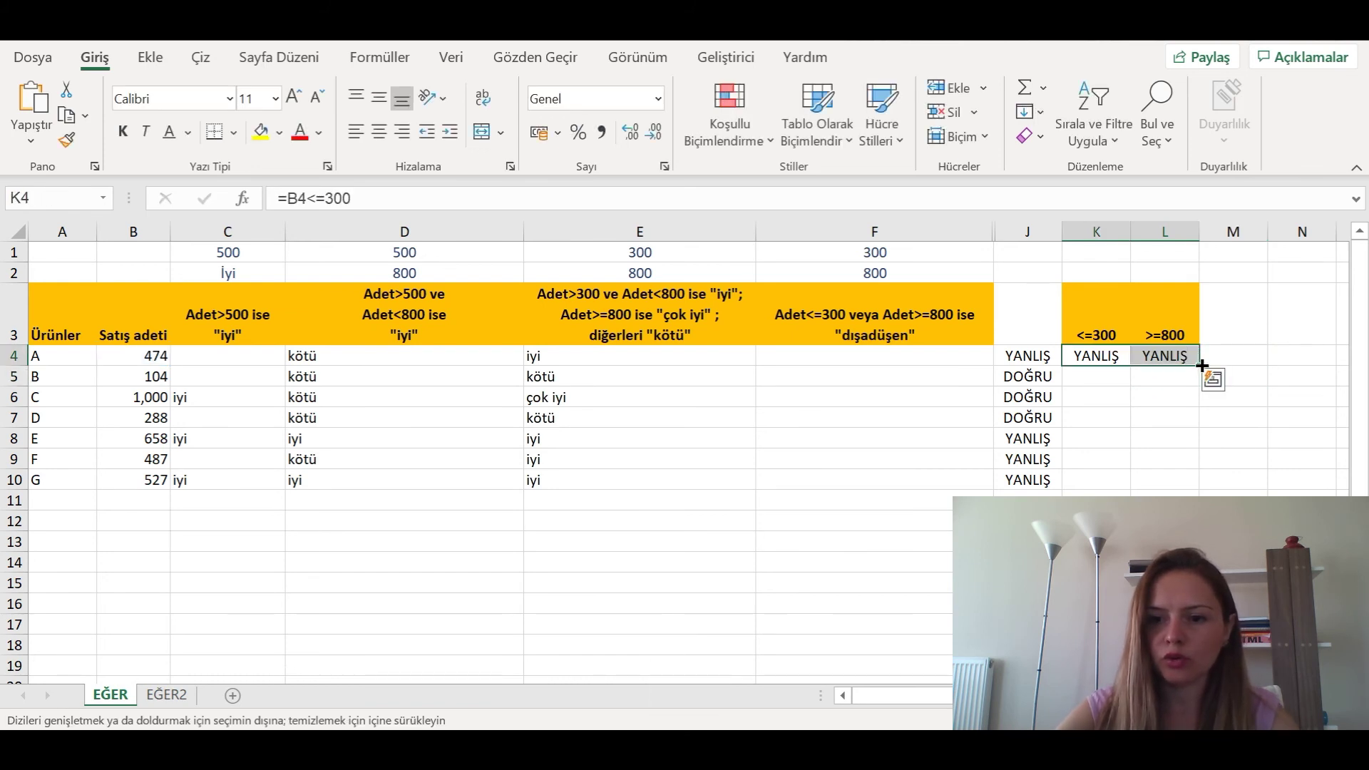
double_click(1201, 365)
left_click(1095, 356)
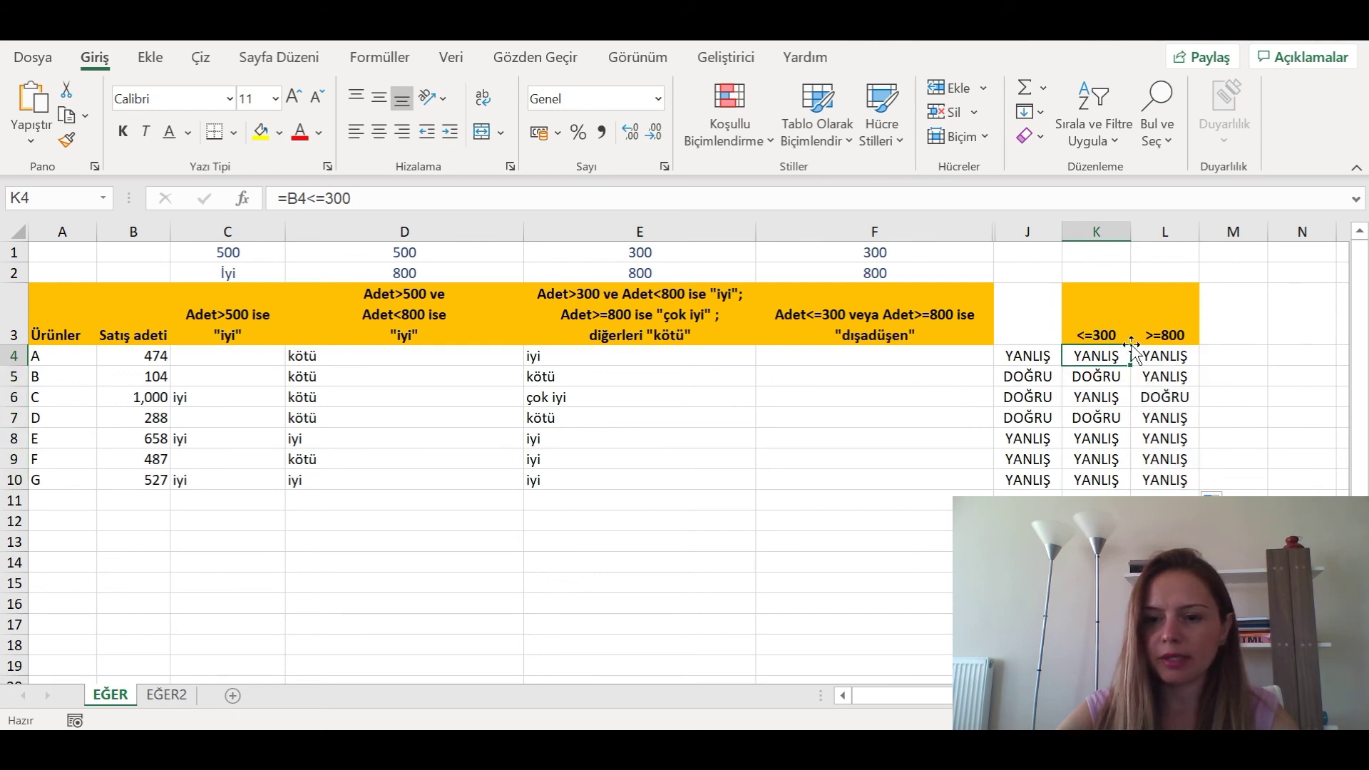
left_click(1108, 377)
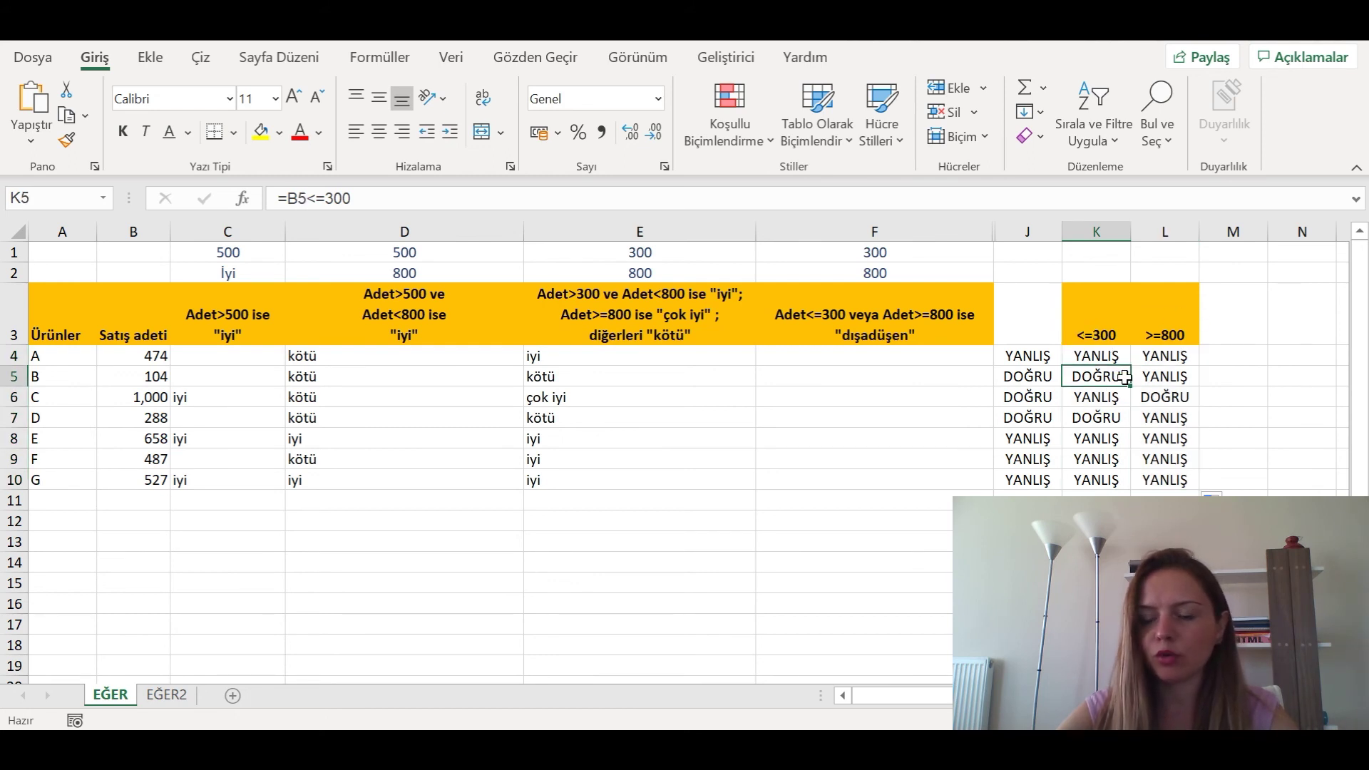
left_click(1029, 377)
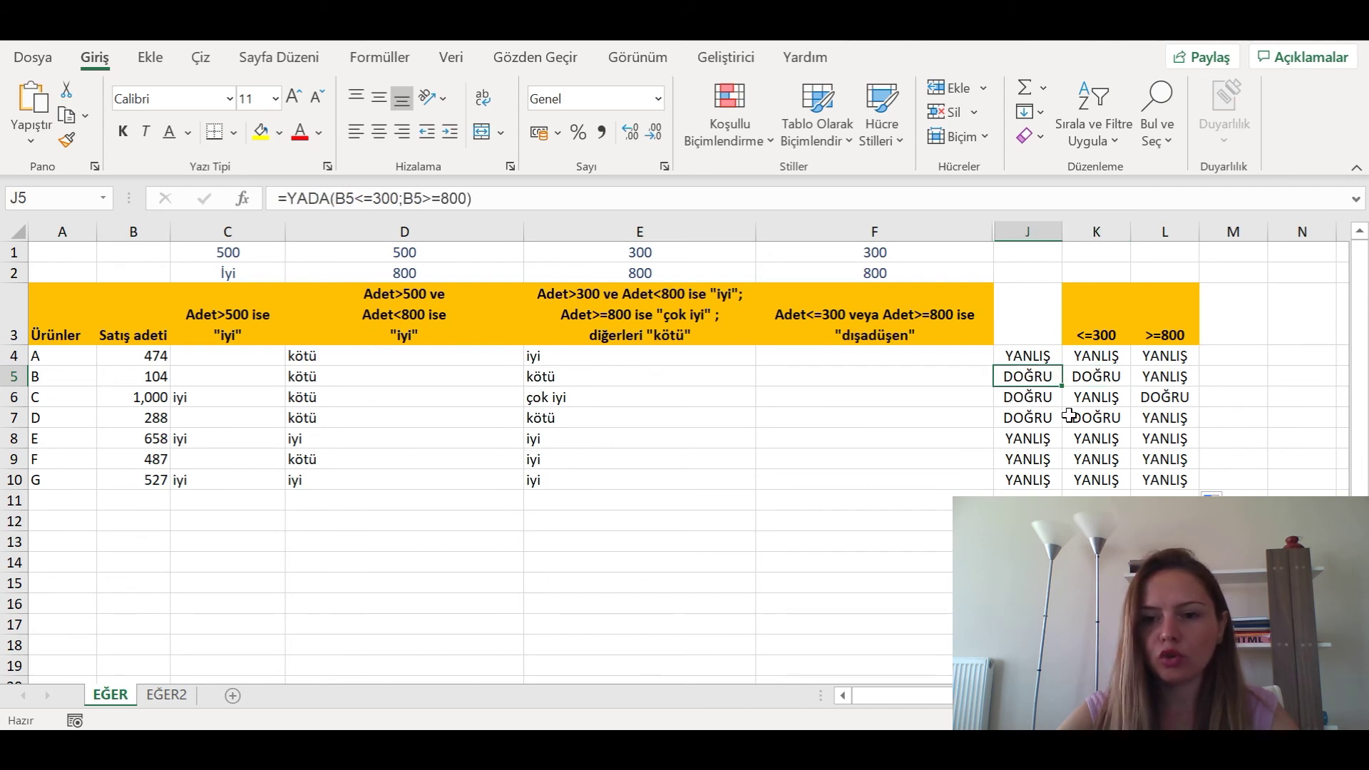
left_click(1031, 398)
left_click(1030, 418)
left_click_drag(1095, 438, 1155, 430)
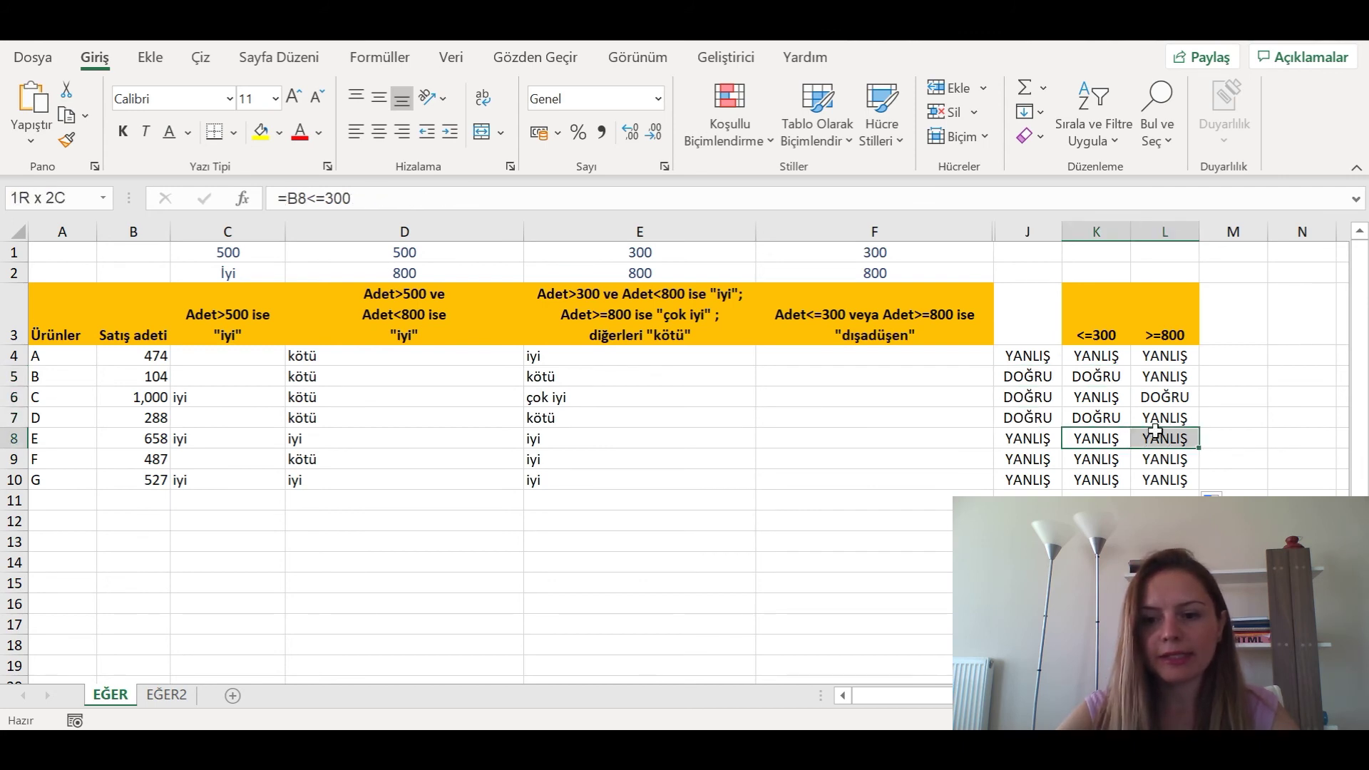
left_click(1027, 441)
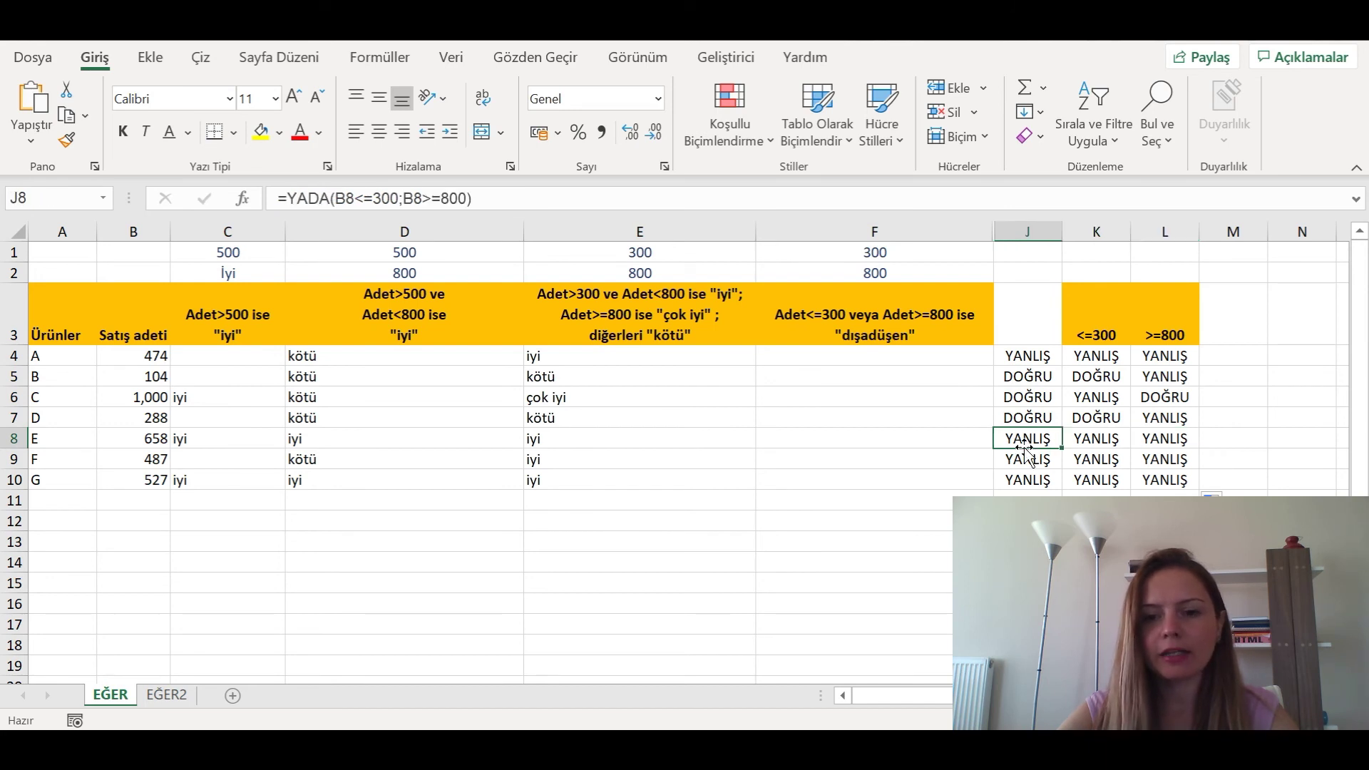
left_click(1051, 353)
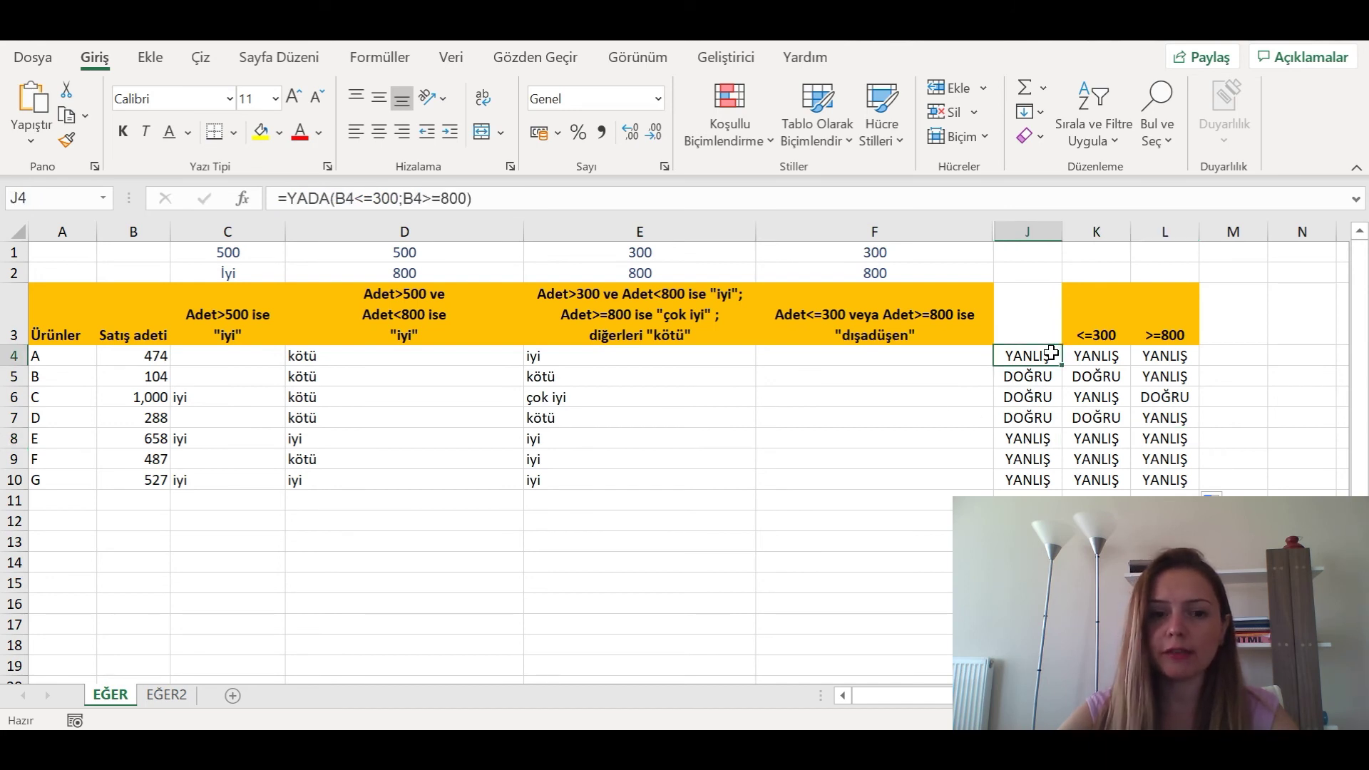
Copy the YADA formula text from J4 without changing the cell.
left_click_drag(504, 202, 276, 199)
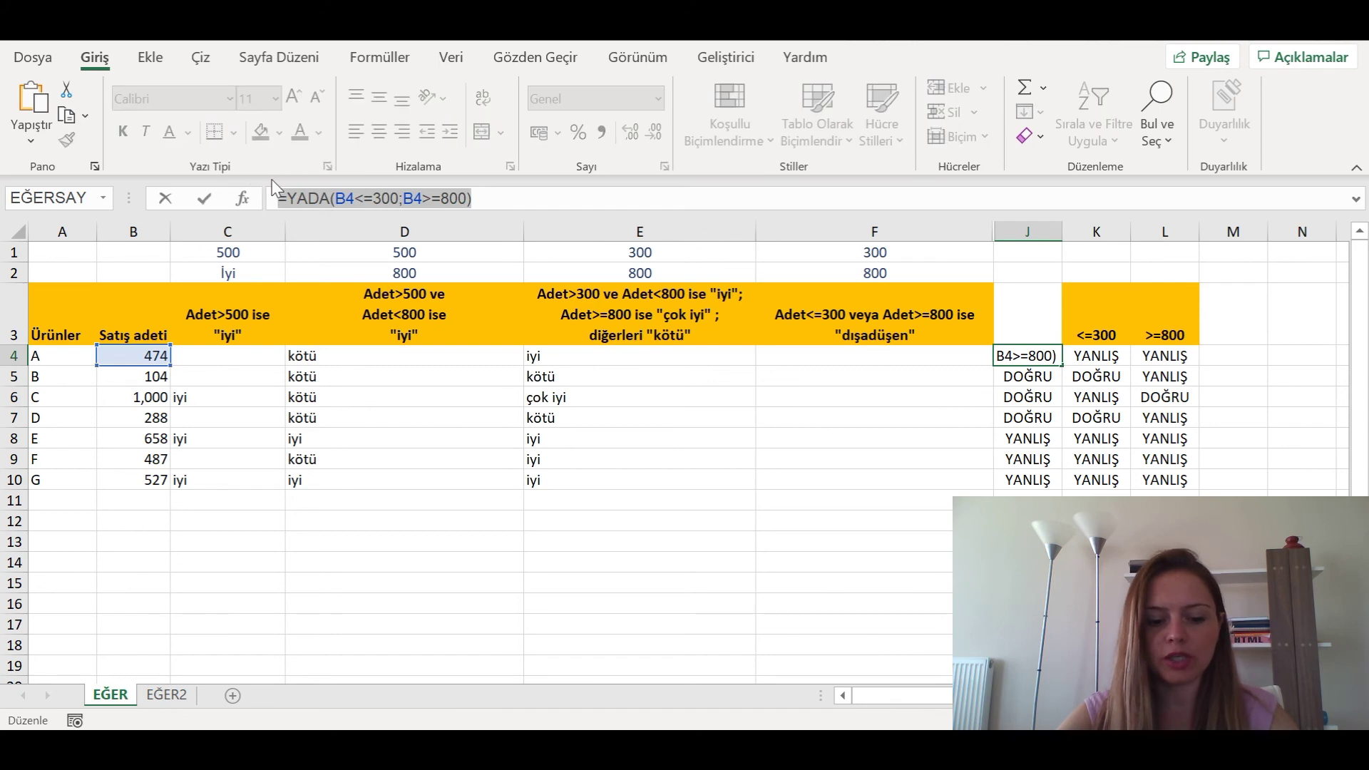
key("ctrl+c")
key("Escape")
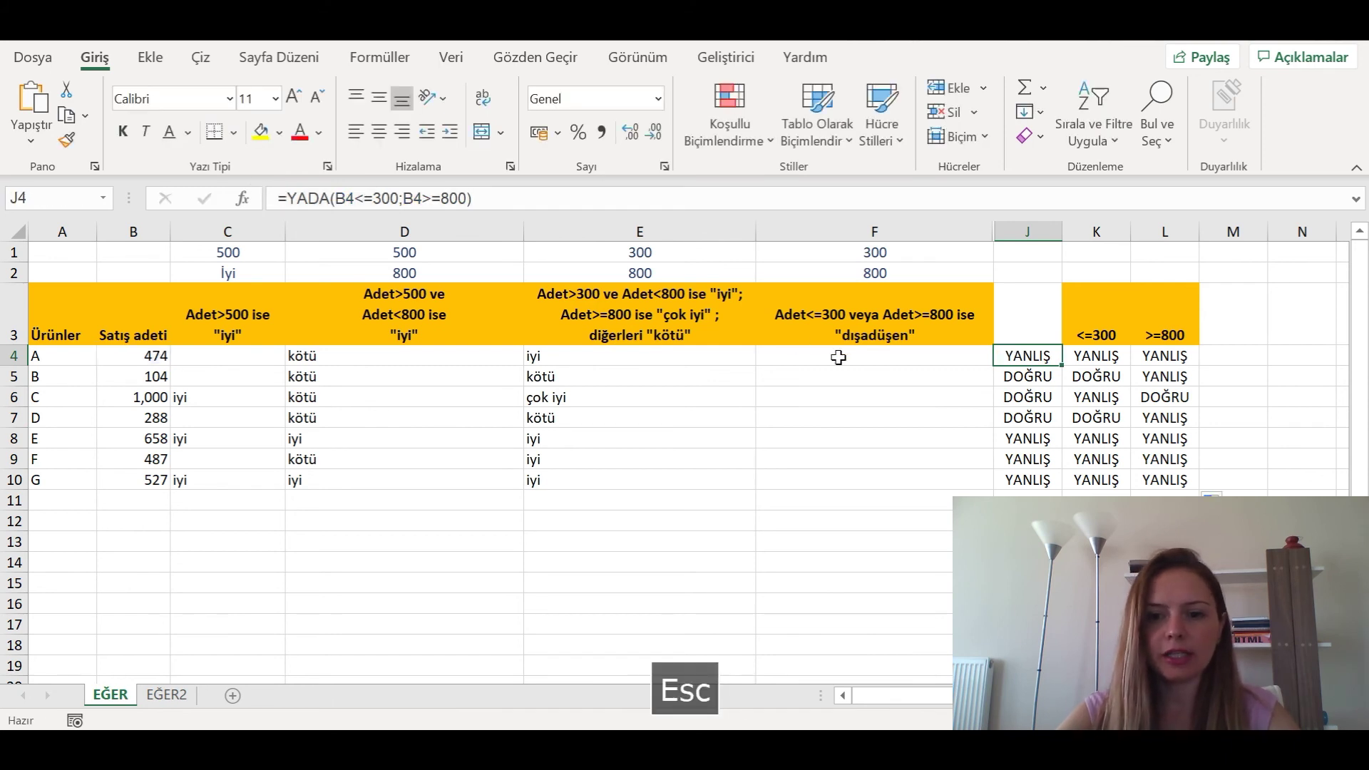
In F4, build =EĞER( around the pasted YADA test, remove its extra =, and start the dışadüşen label.
left_click(860, 360)
type("=")
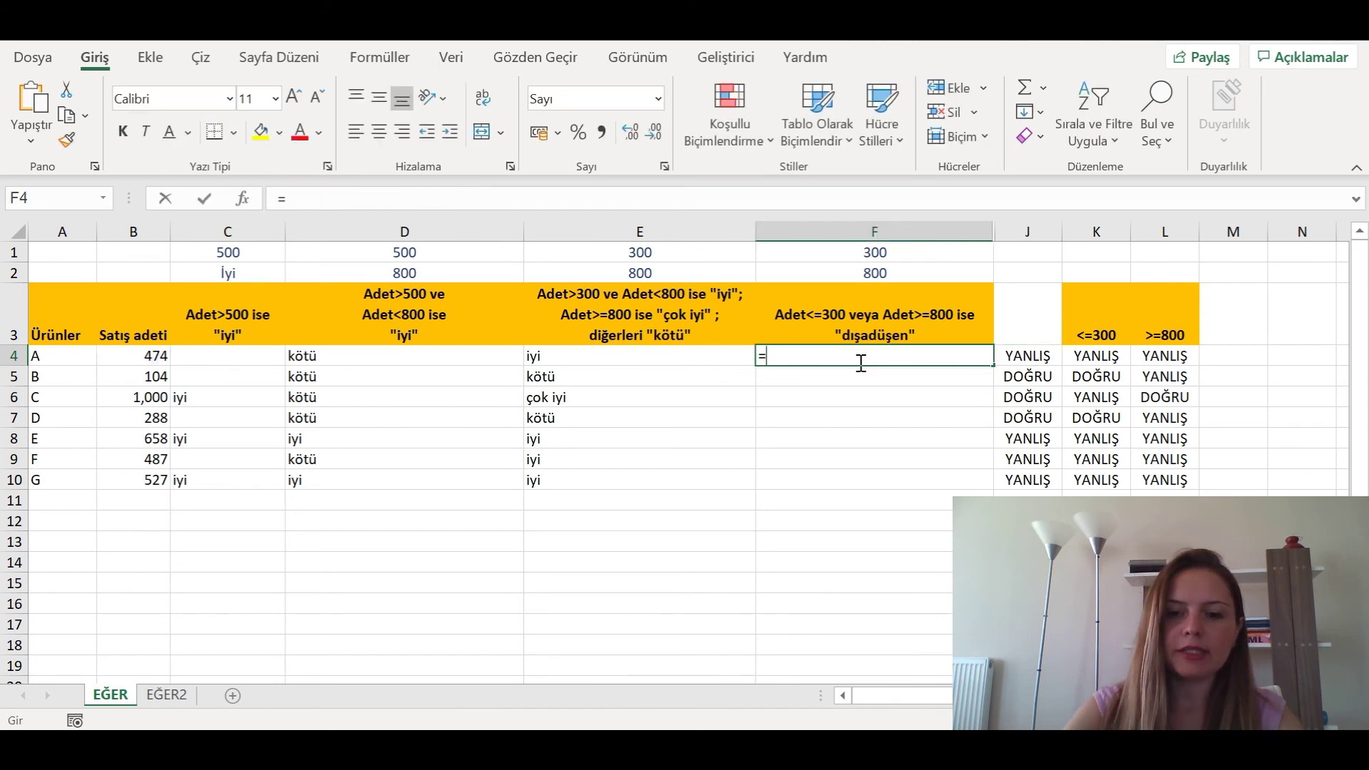
type("eğer")
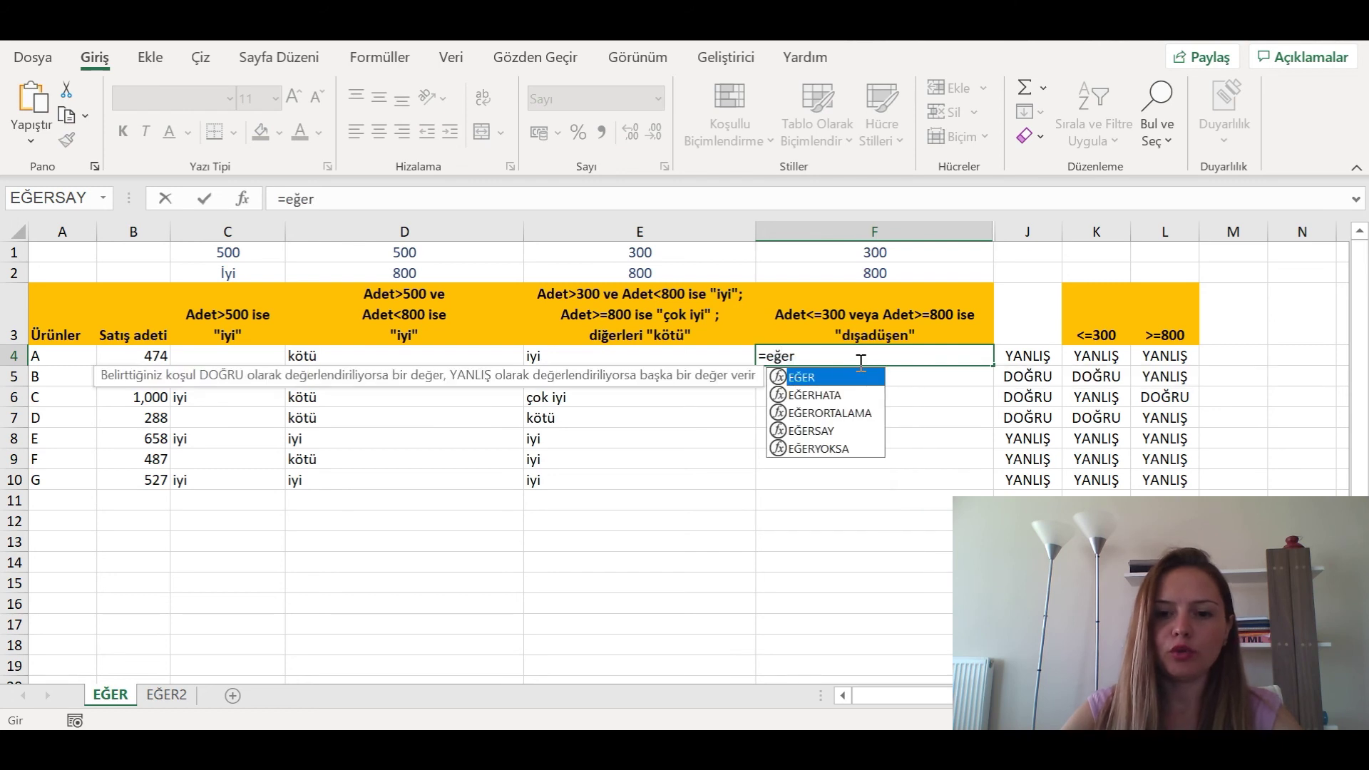
key("Tab")
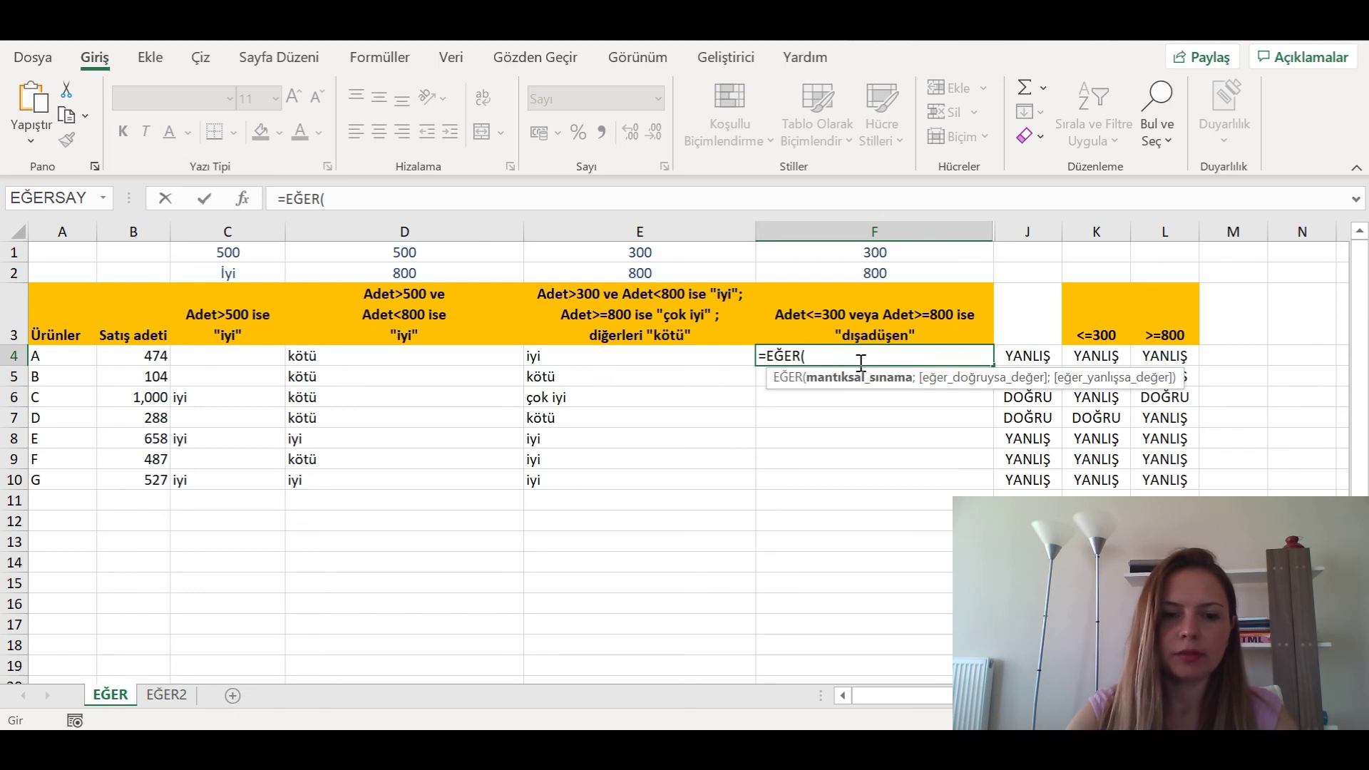
key("ctrl+v")
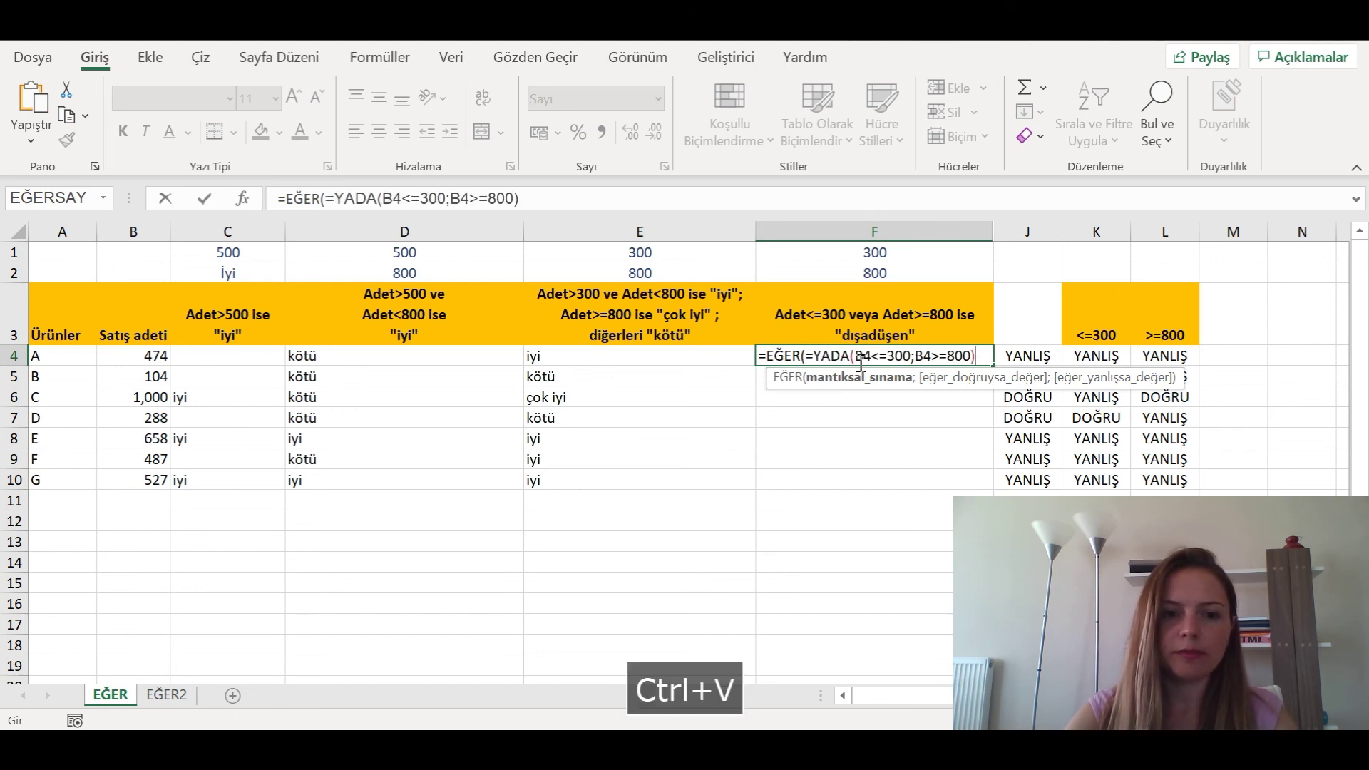
left_click(335, 198)
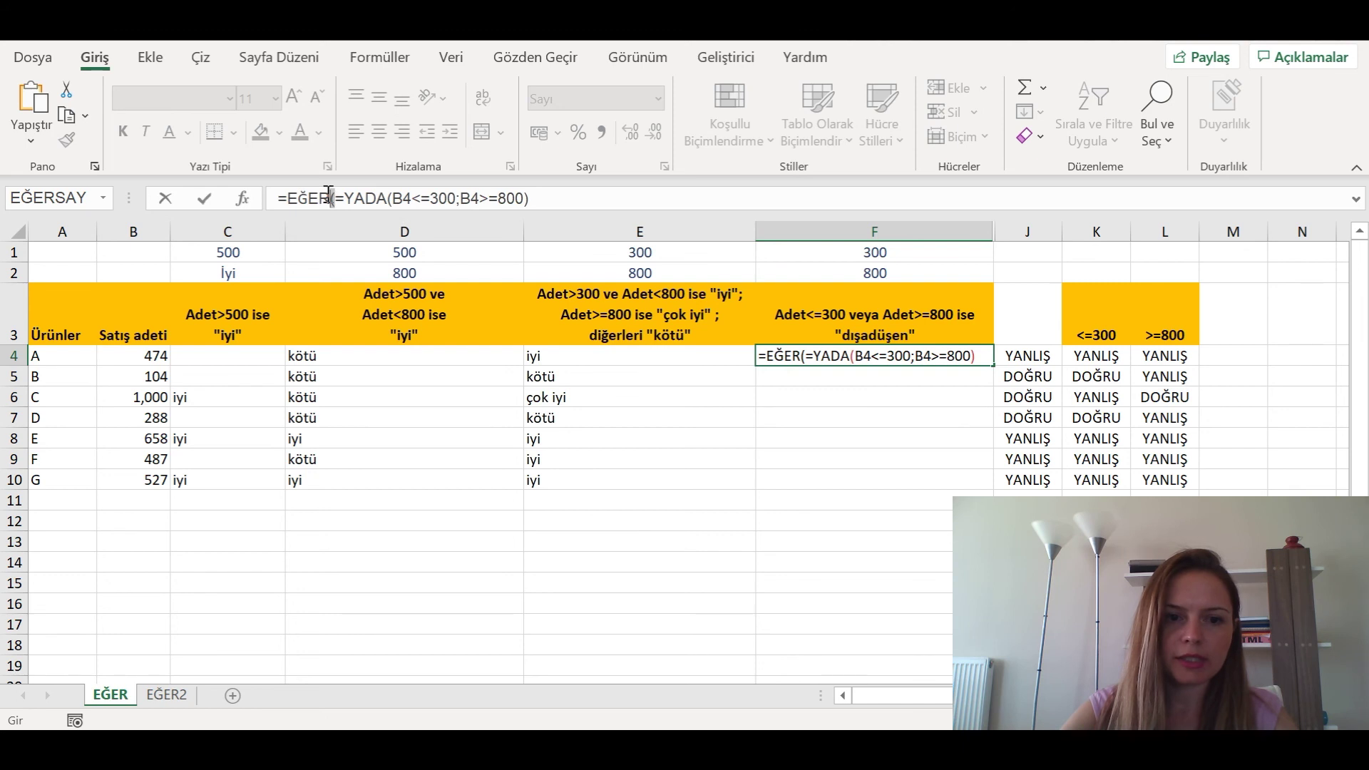
left_click(343, 198)
key("BackSpace")
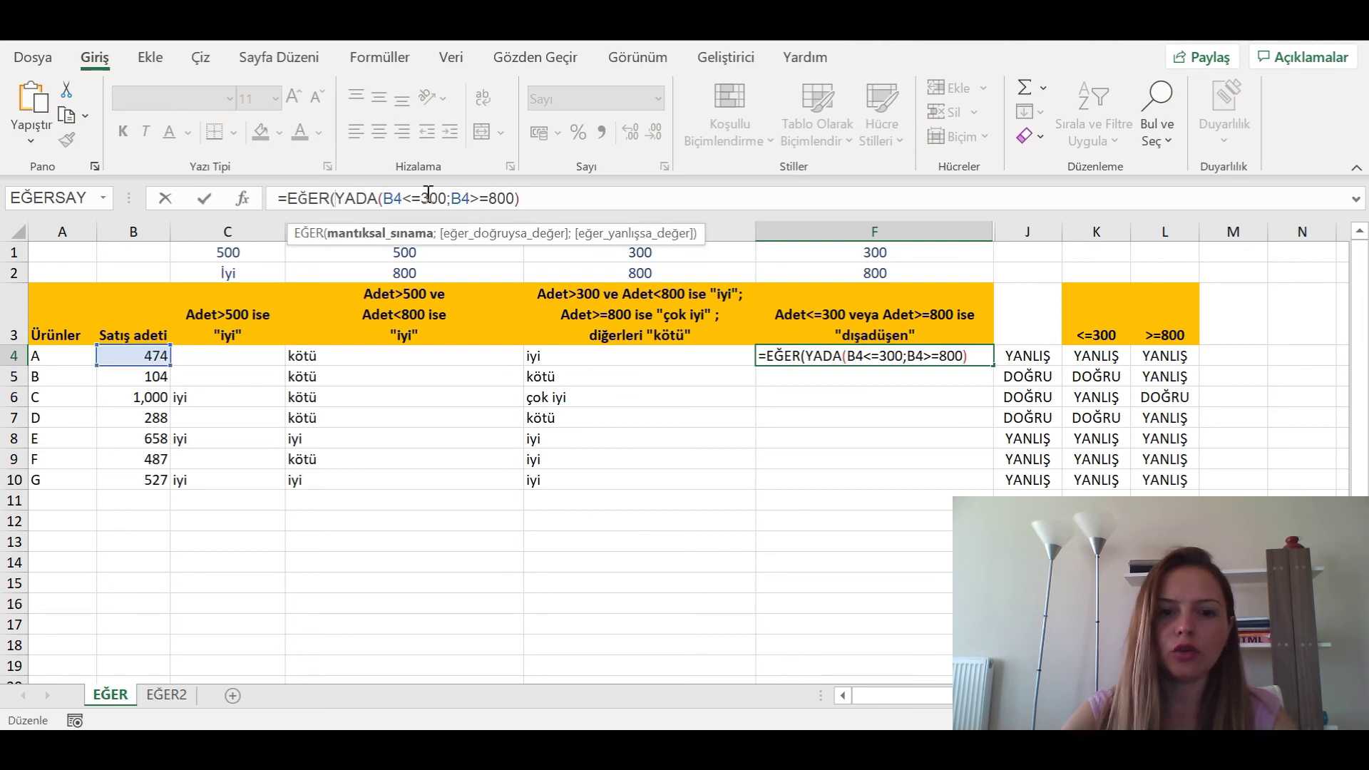
left_click(616, 196)
type(";")
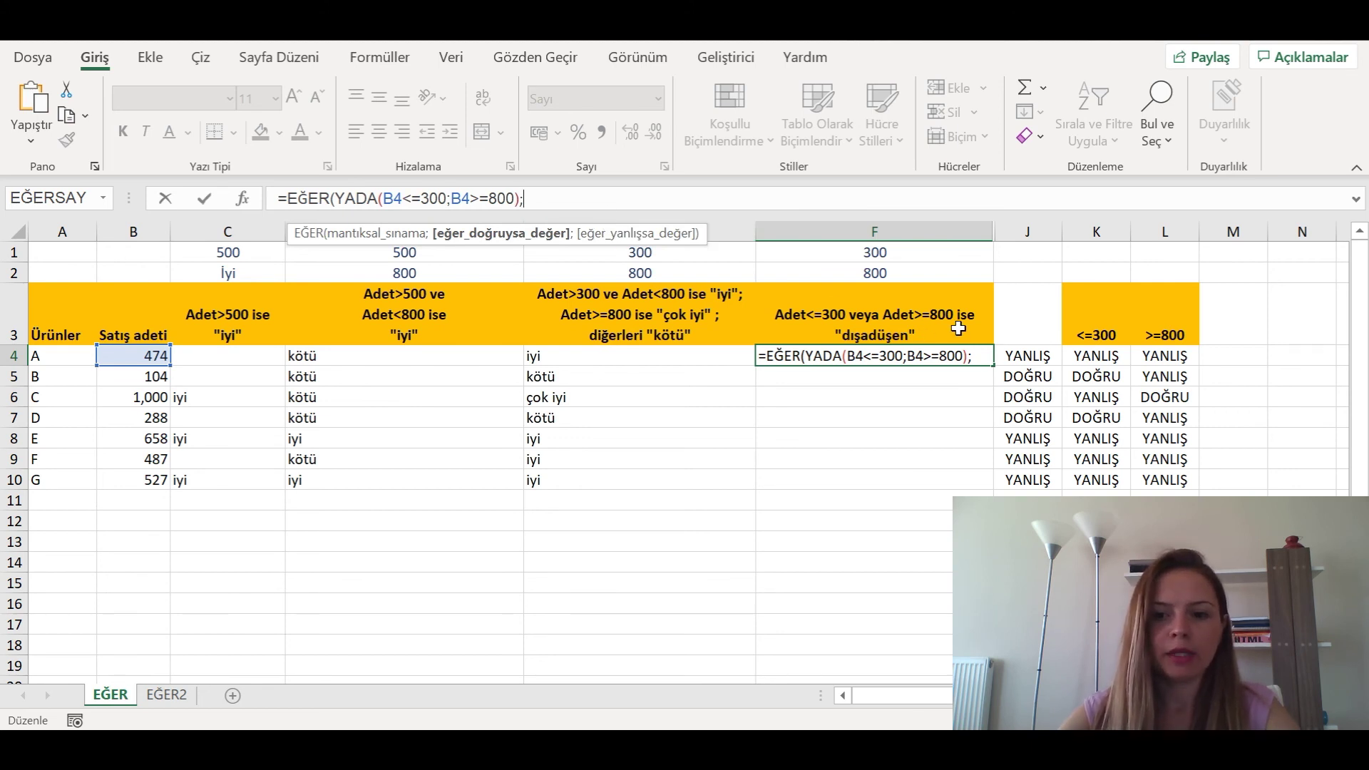
type("\"dış ")
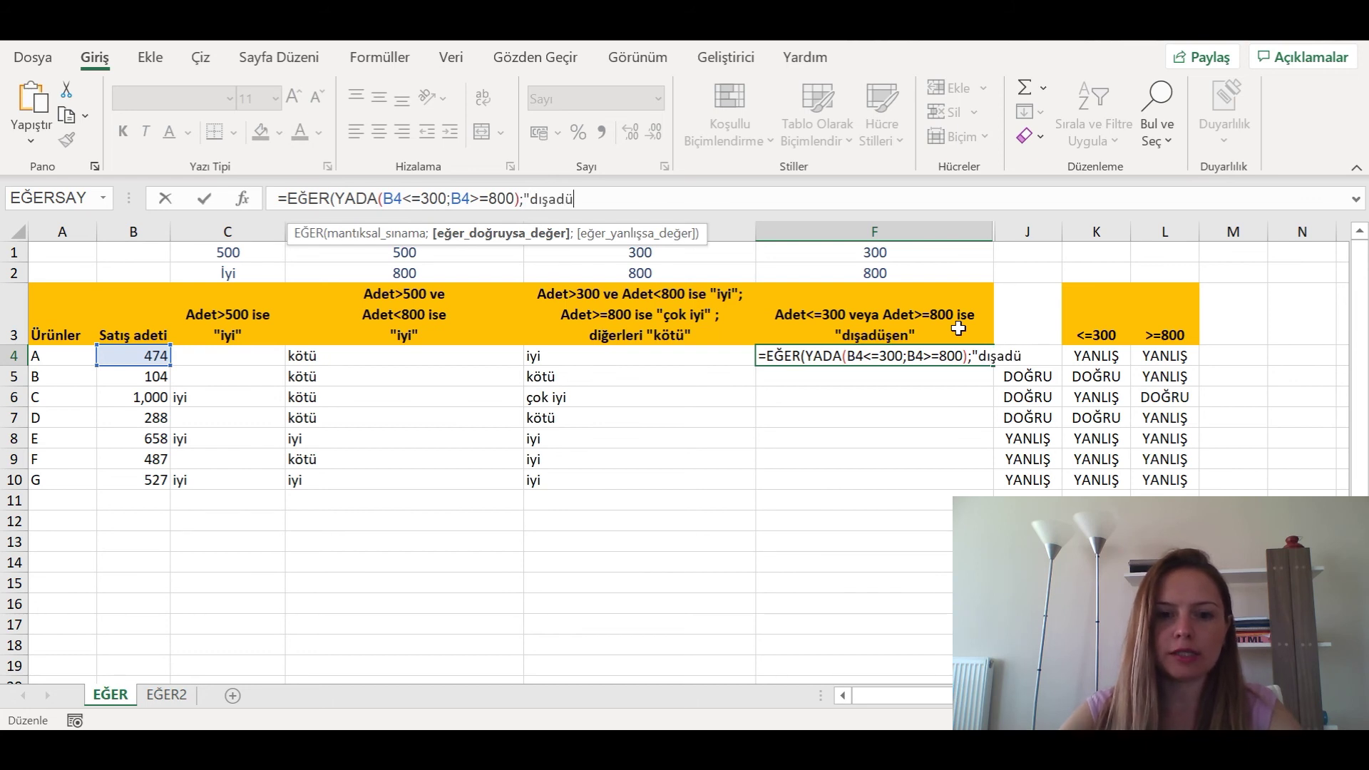
type("en\";")
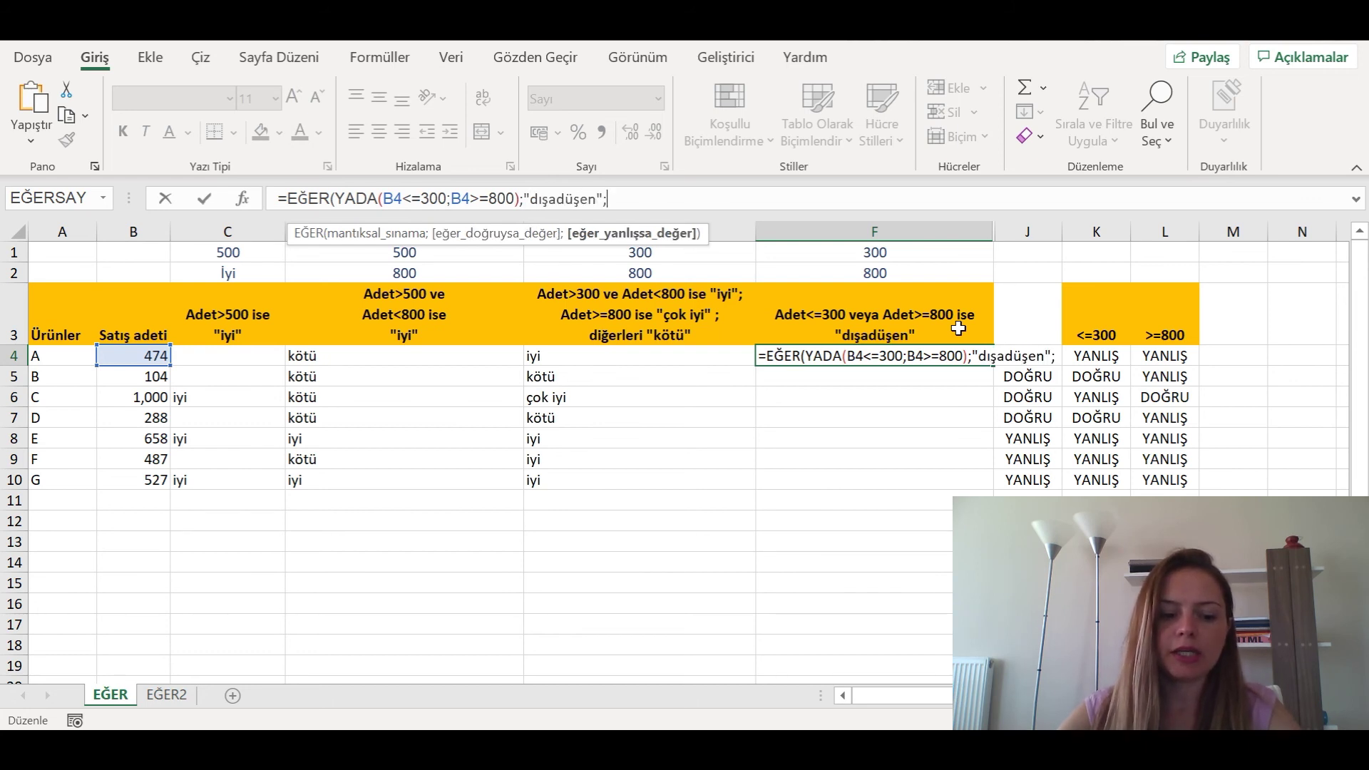
type("\"-")
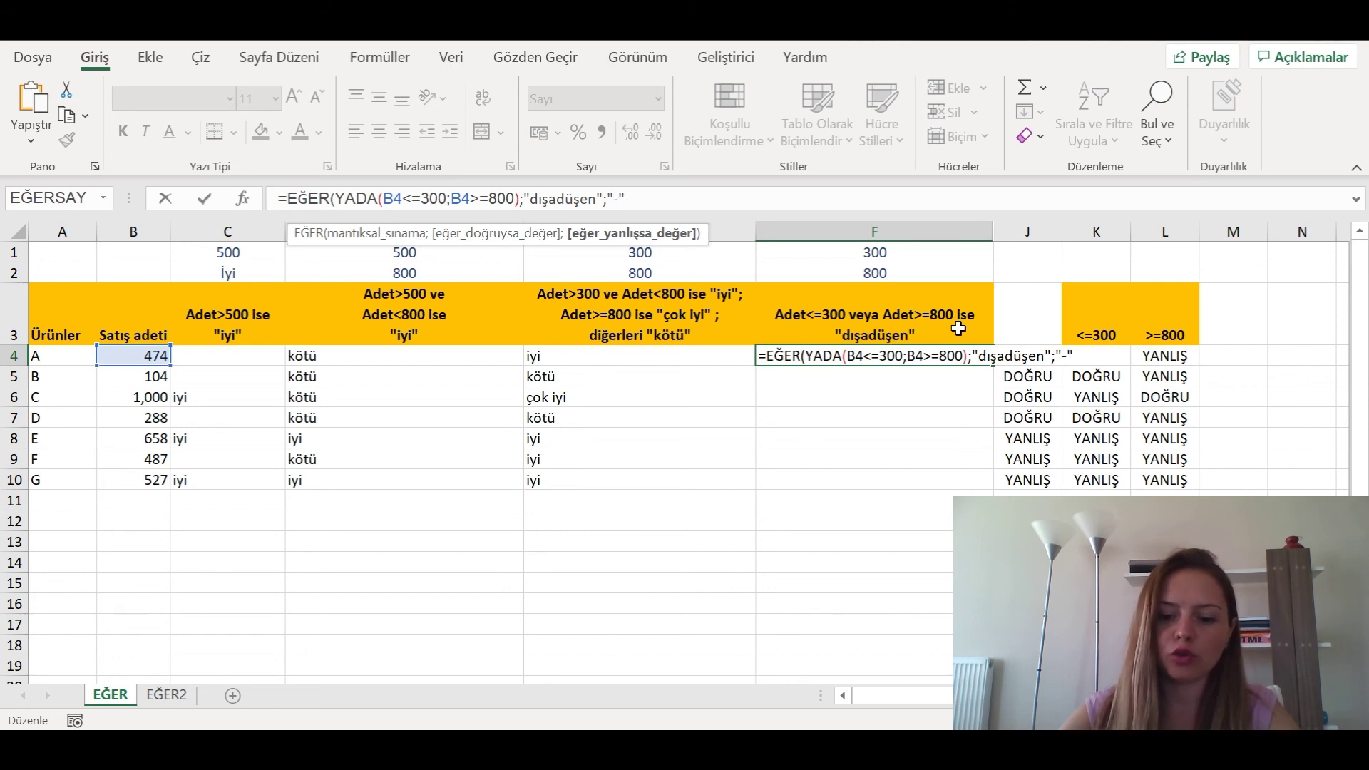
type(")")
Enter the F4 formula, fill it to F10, and compare flagged F5:F7 with B5:B7 and J5:J7.
key("Return")
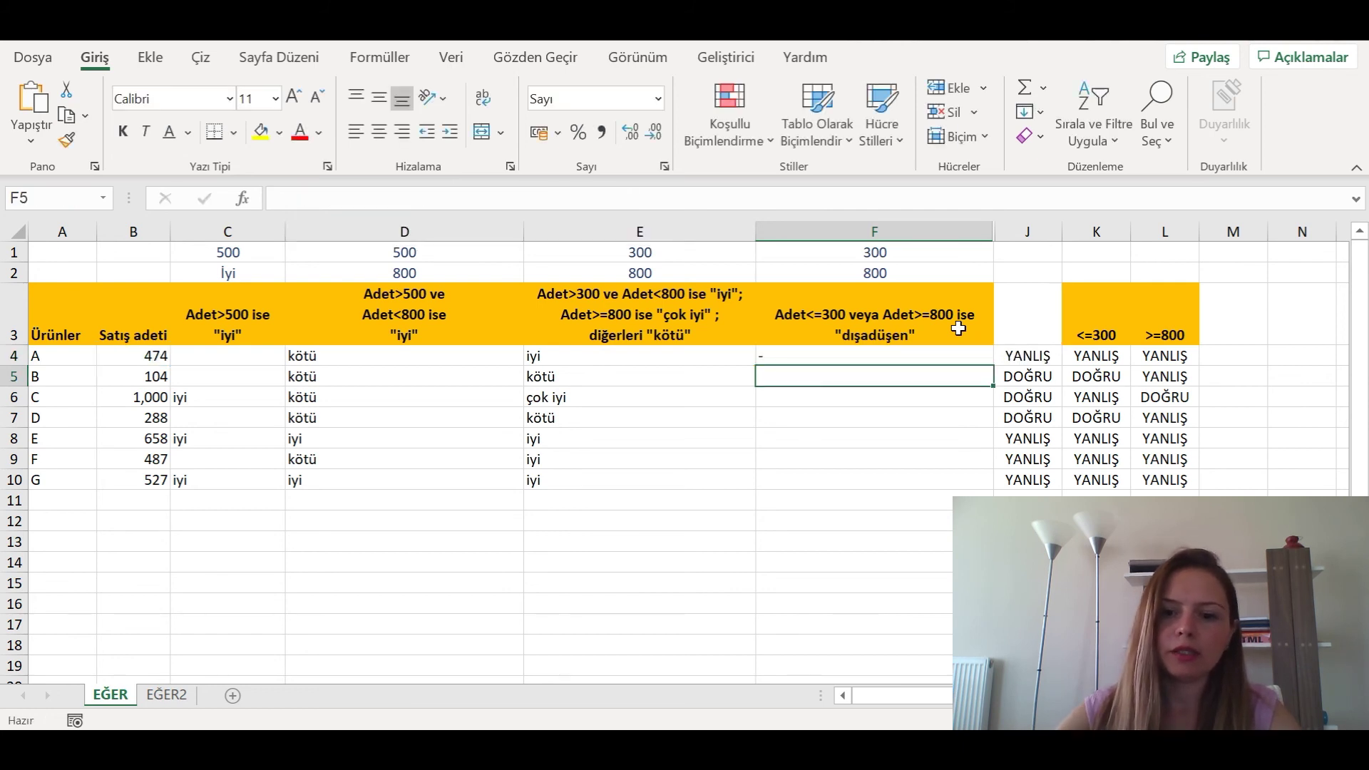
left_click(956, 355)
double_click(992, 365)
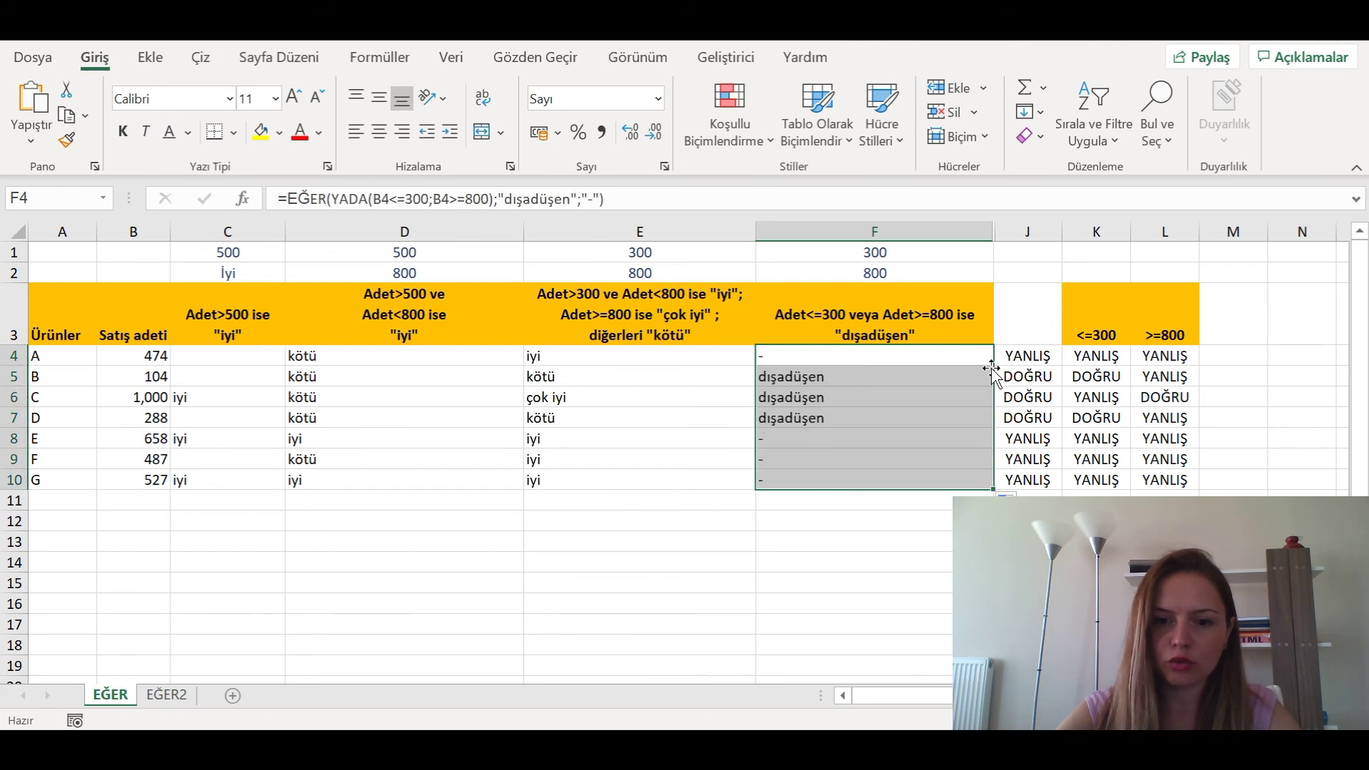
left_click_drag(886, 380, 833, 418)
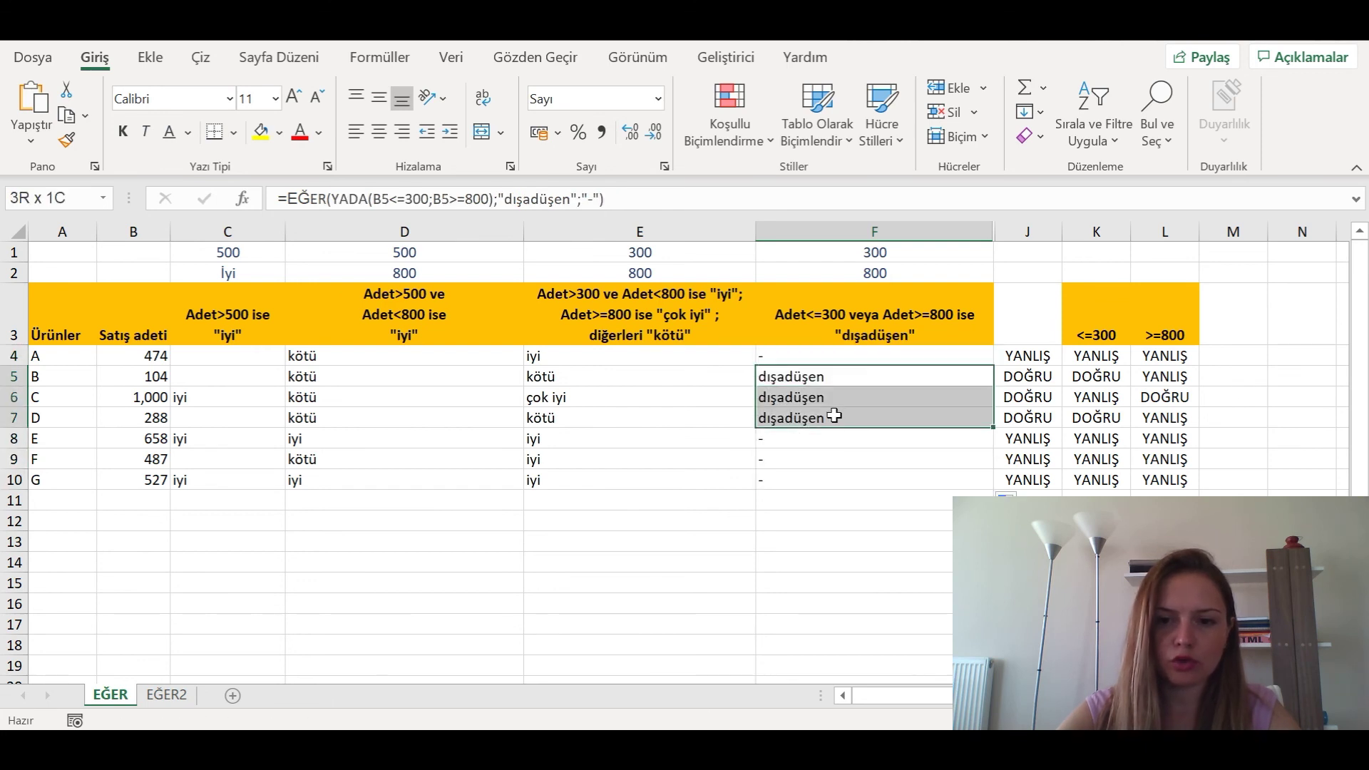
left_click_drag(158, 378, 149, 413)
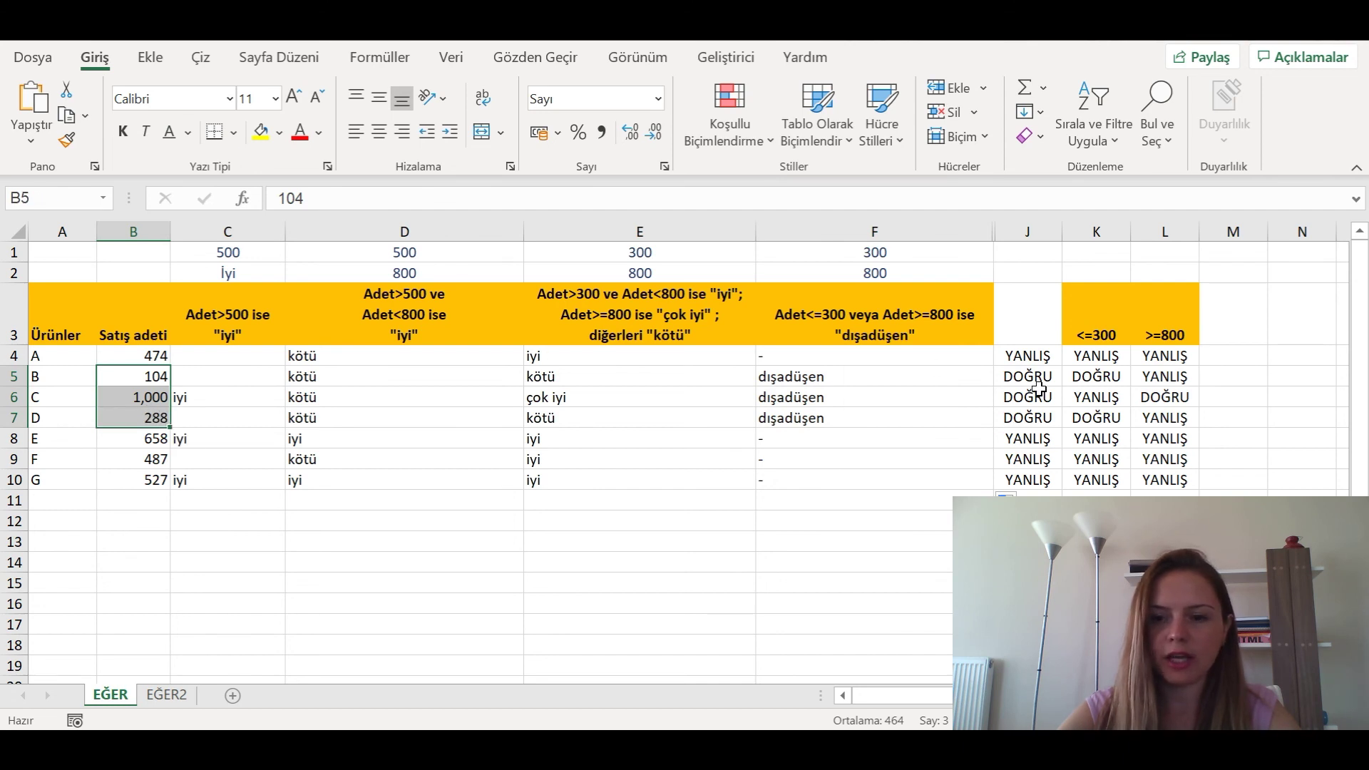
left_click_drag(1034, 378, 1031, 419)
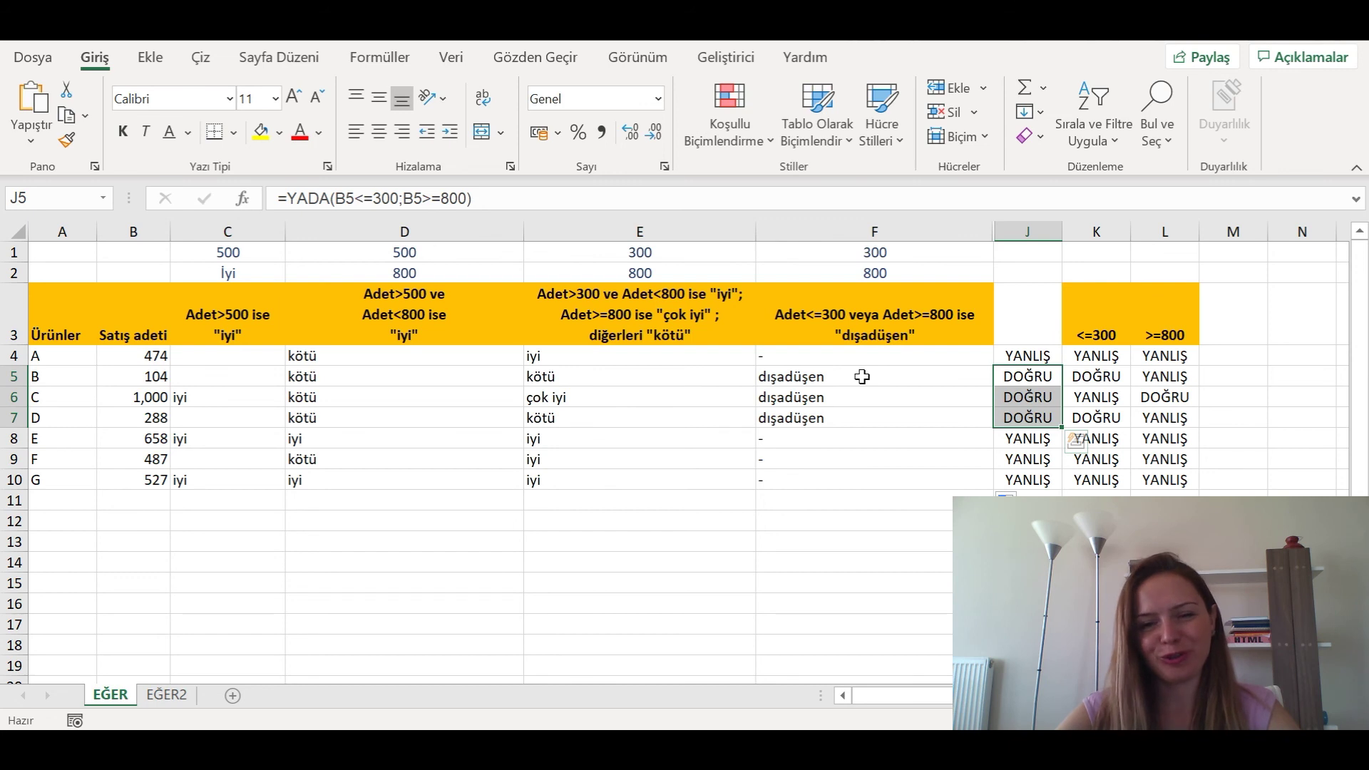
left_click(856, 352)
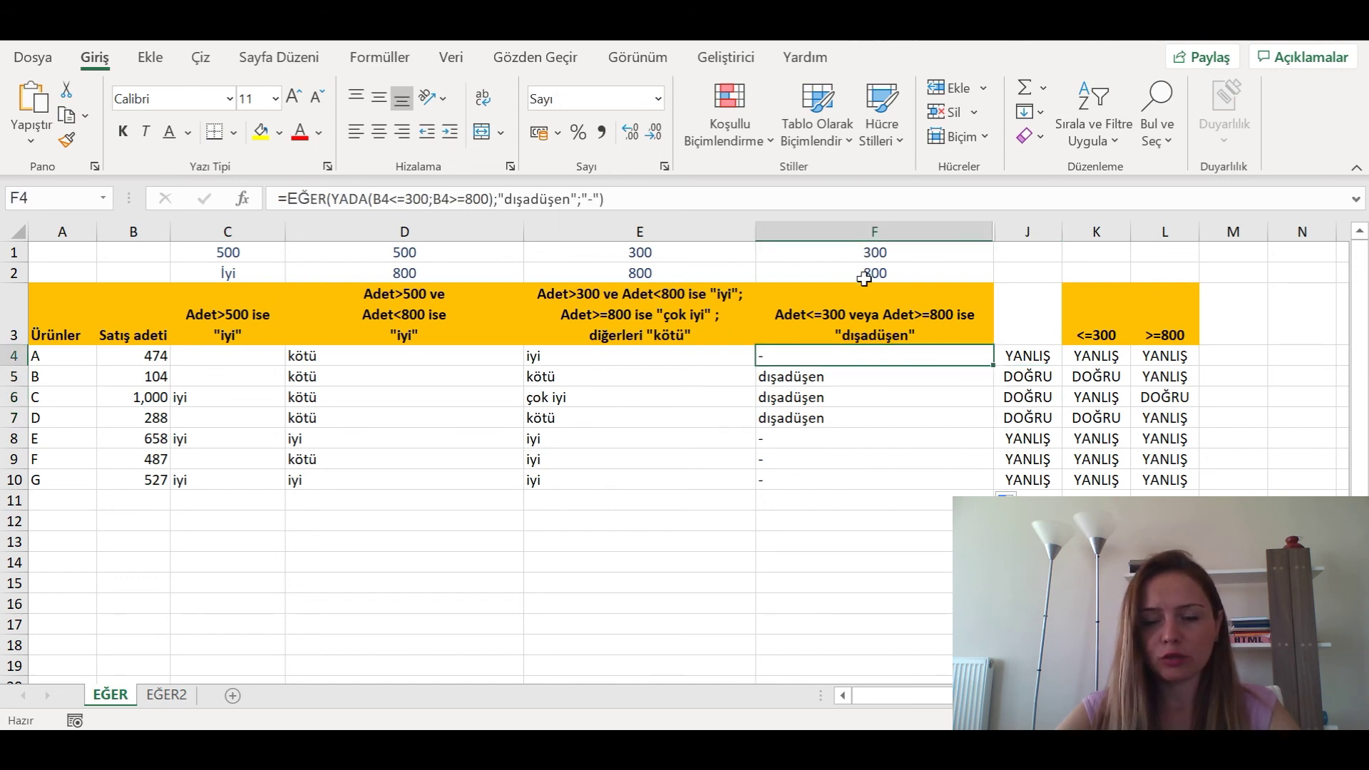
Replace 300 and 800 in F4 with $F$1 and $F$2, then refill the formula through F10.
double_click(405, 199)
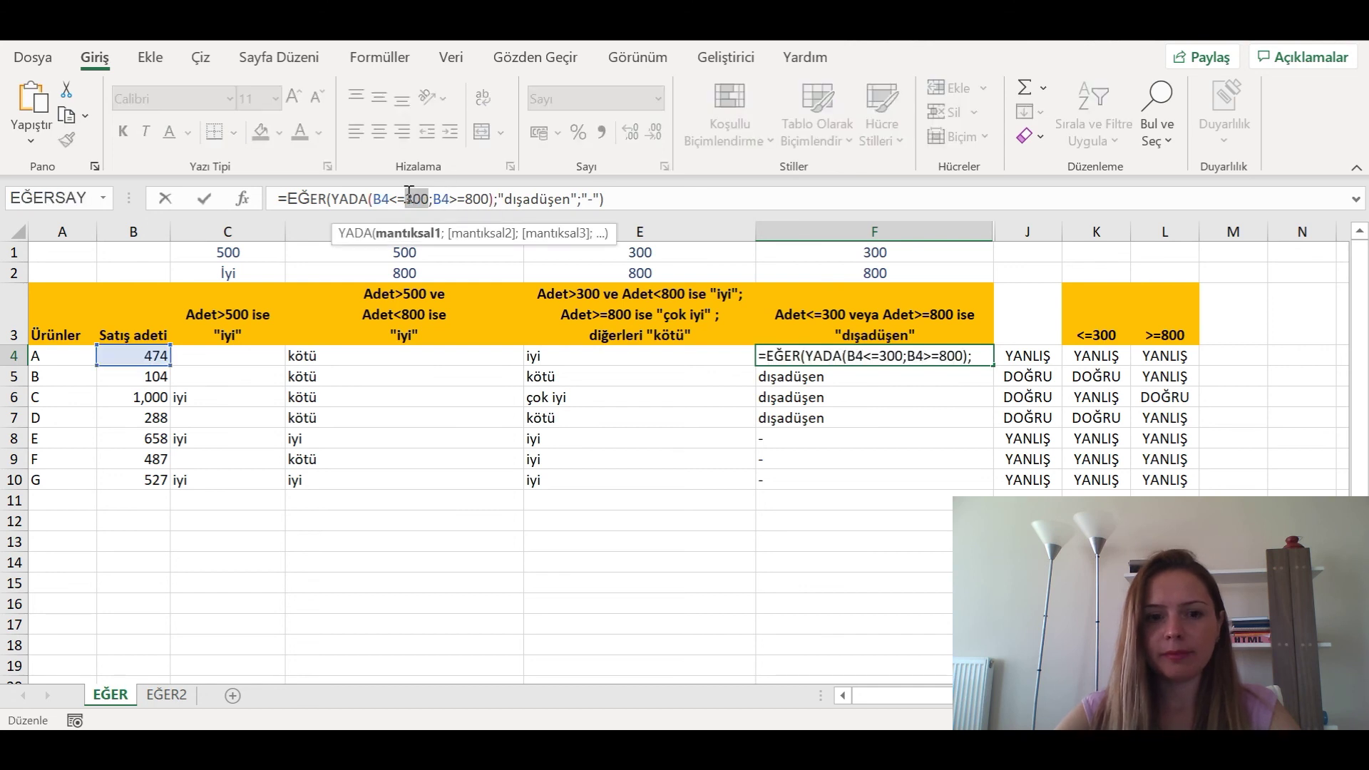
left_click(904, 251)
key("F4")
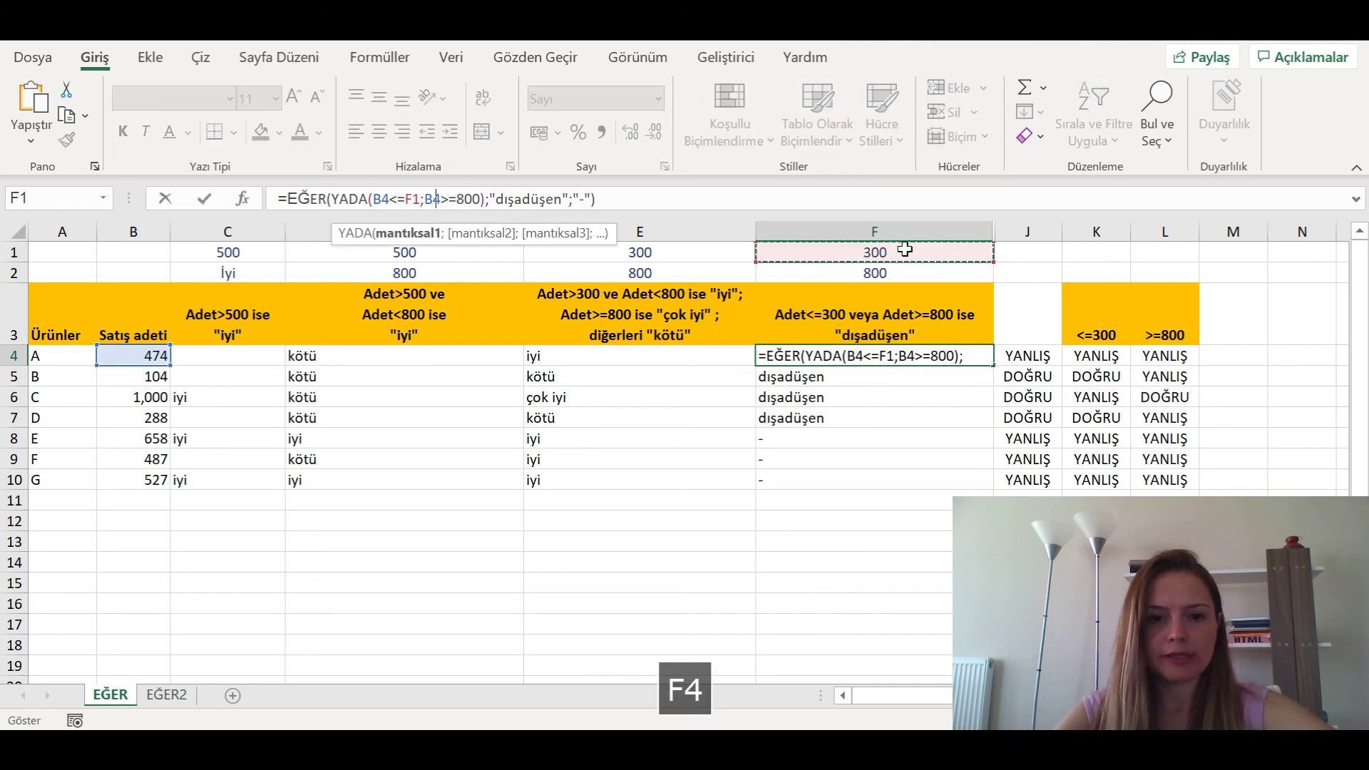
double_click(492, 199)
key("BackSpace")
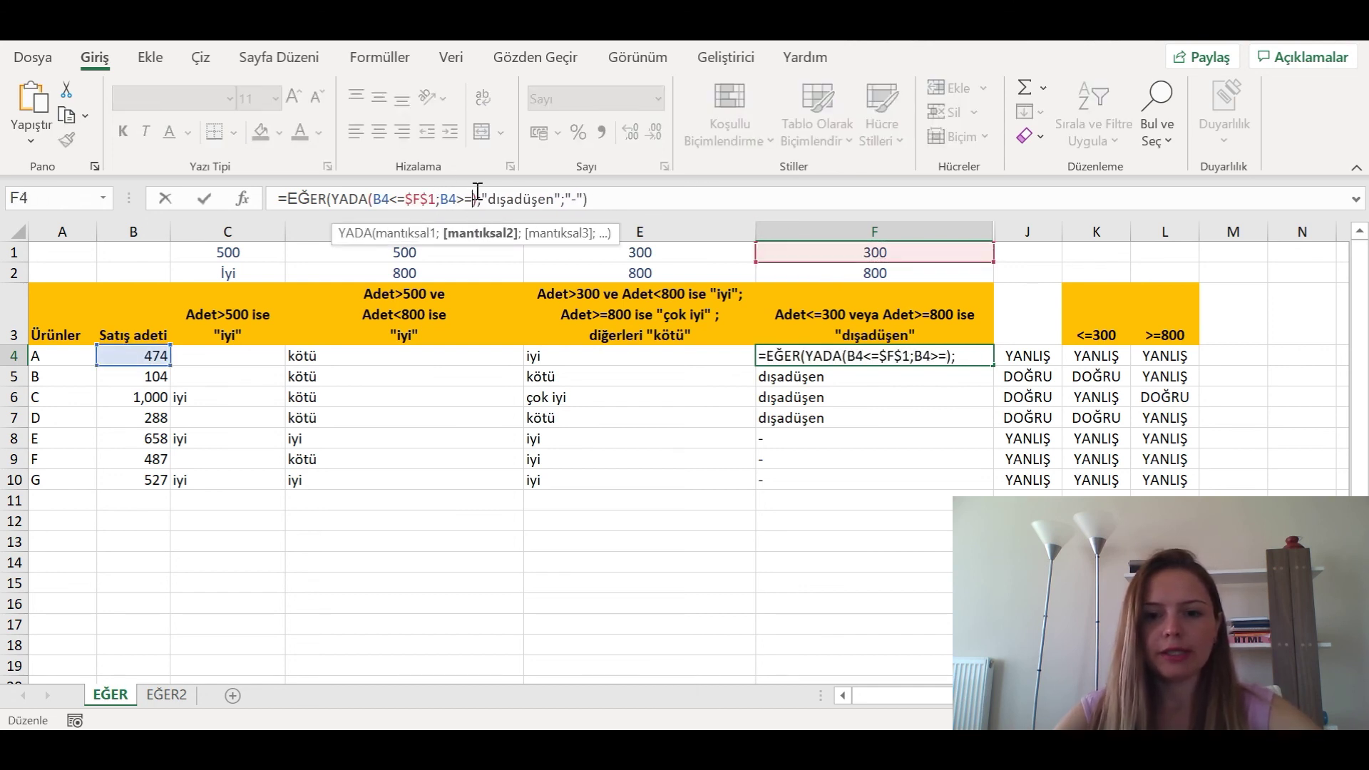
left_click(897, 271)
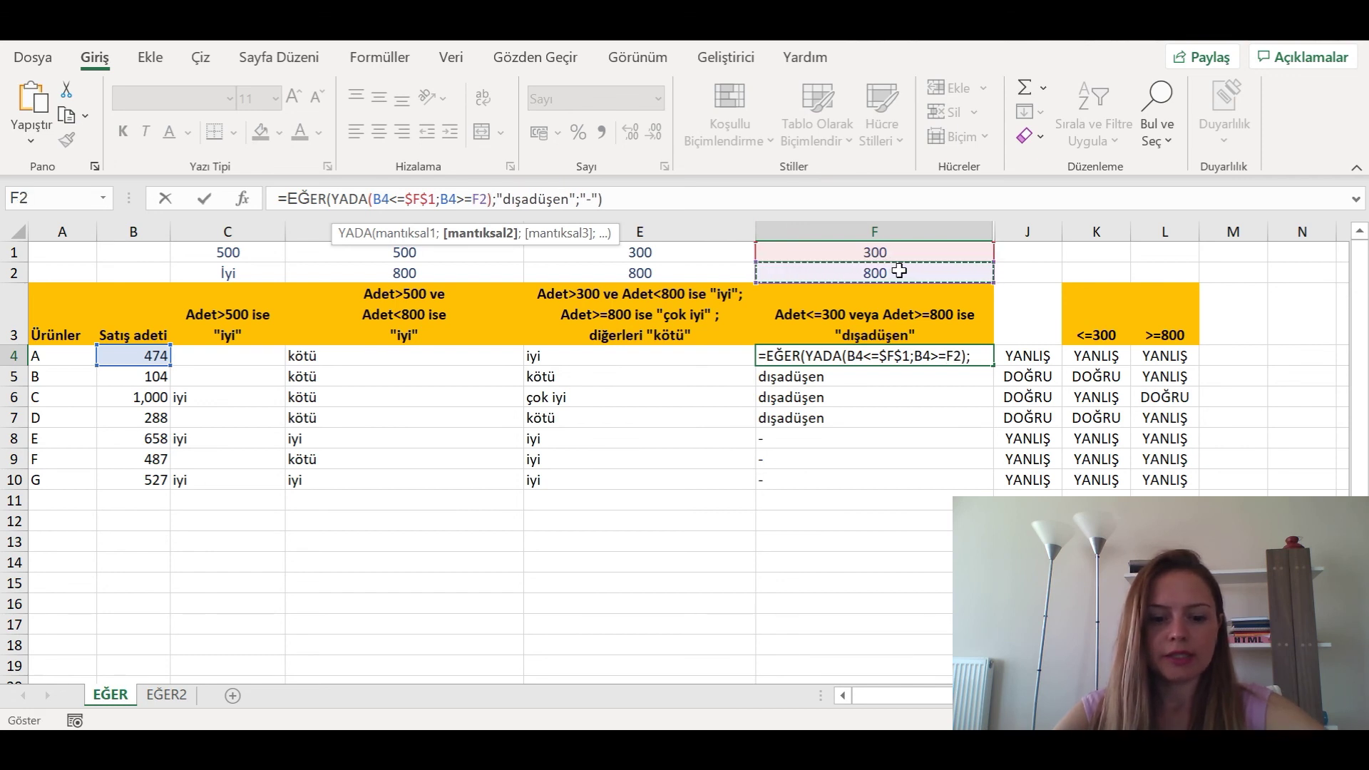
key("F4")
key("Return")
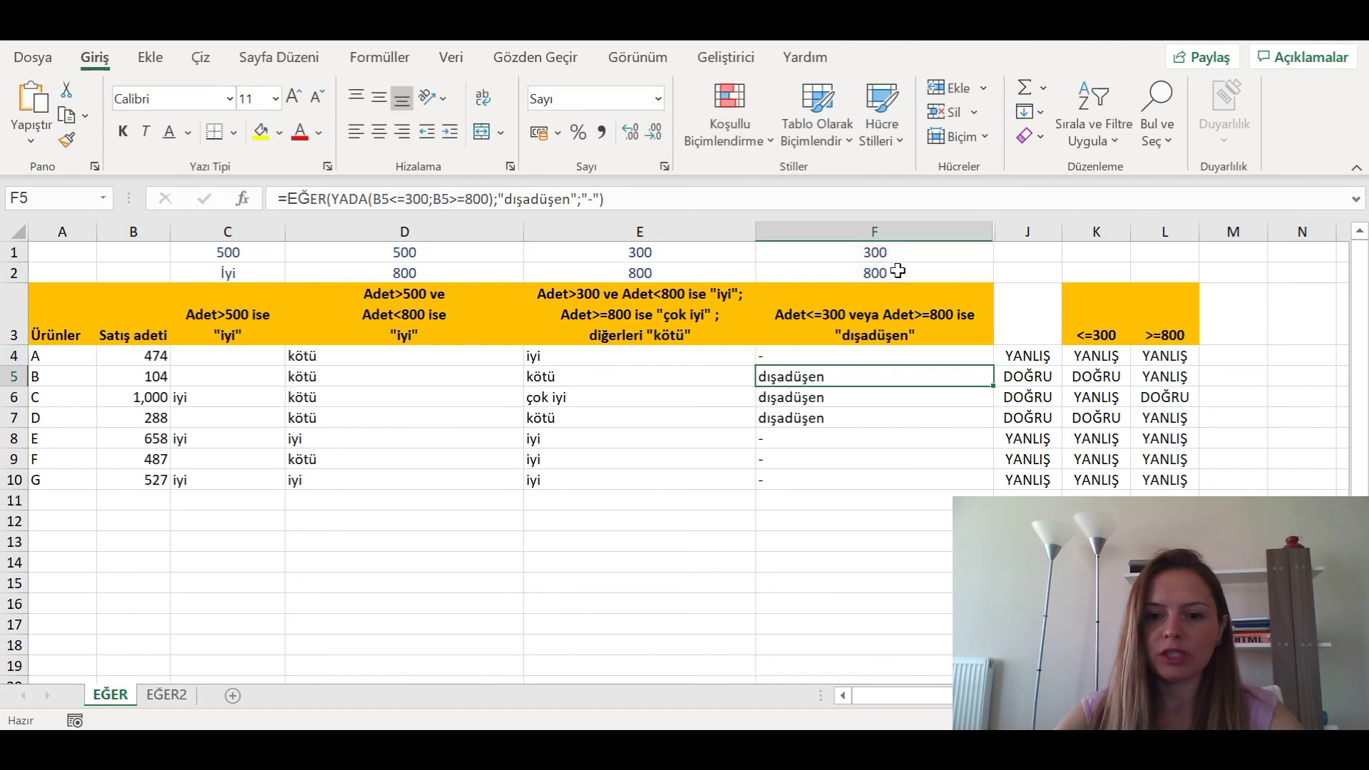
left_click(963, 358)
double_click(992, 365)
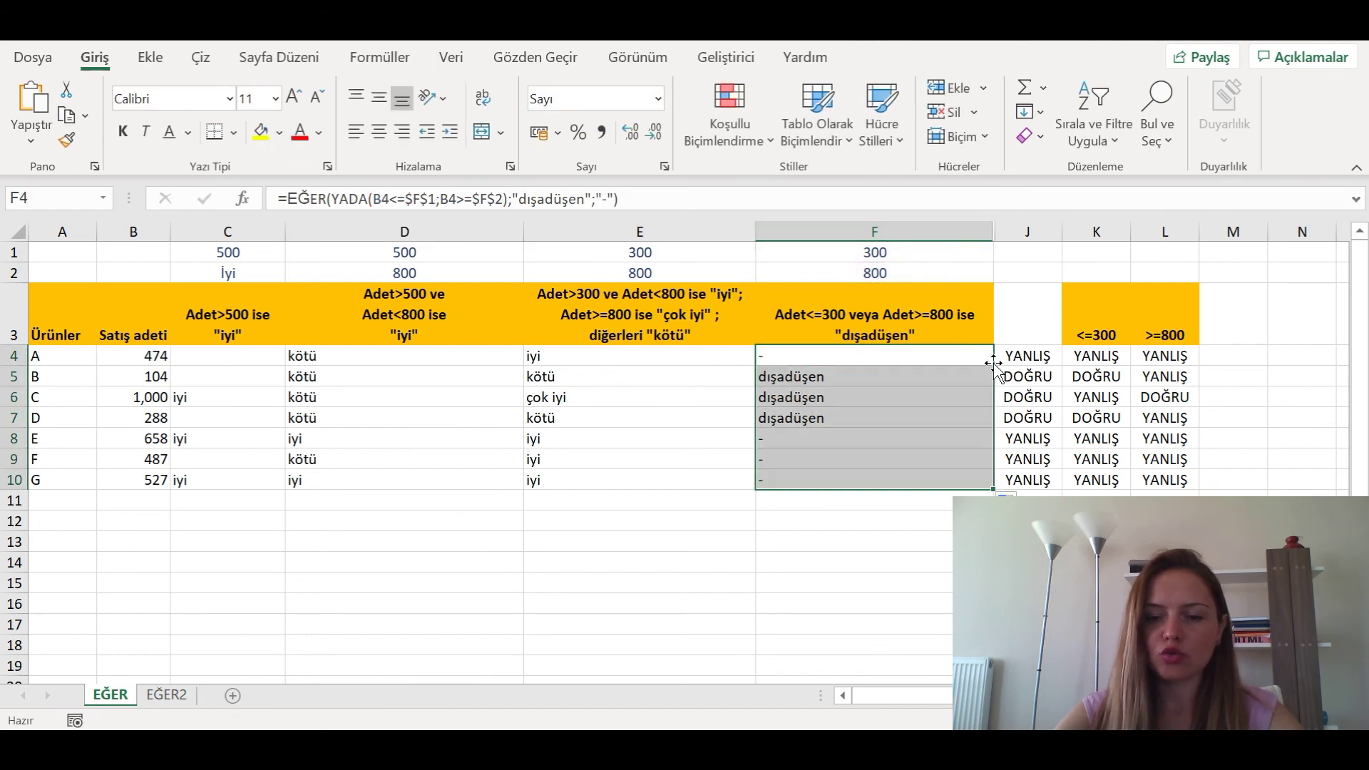
left_click(868, 256)
type("500")
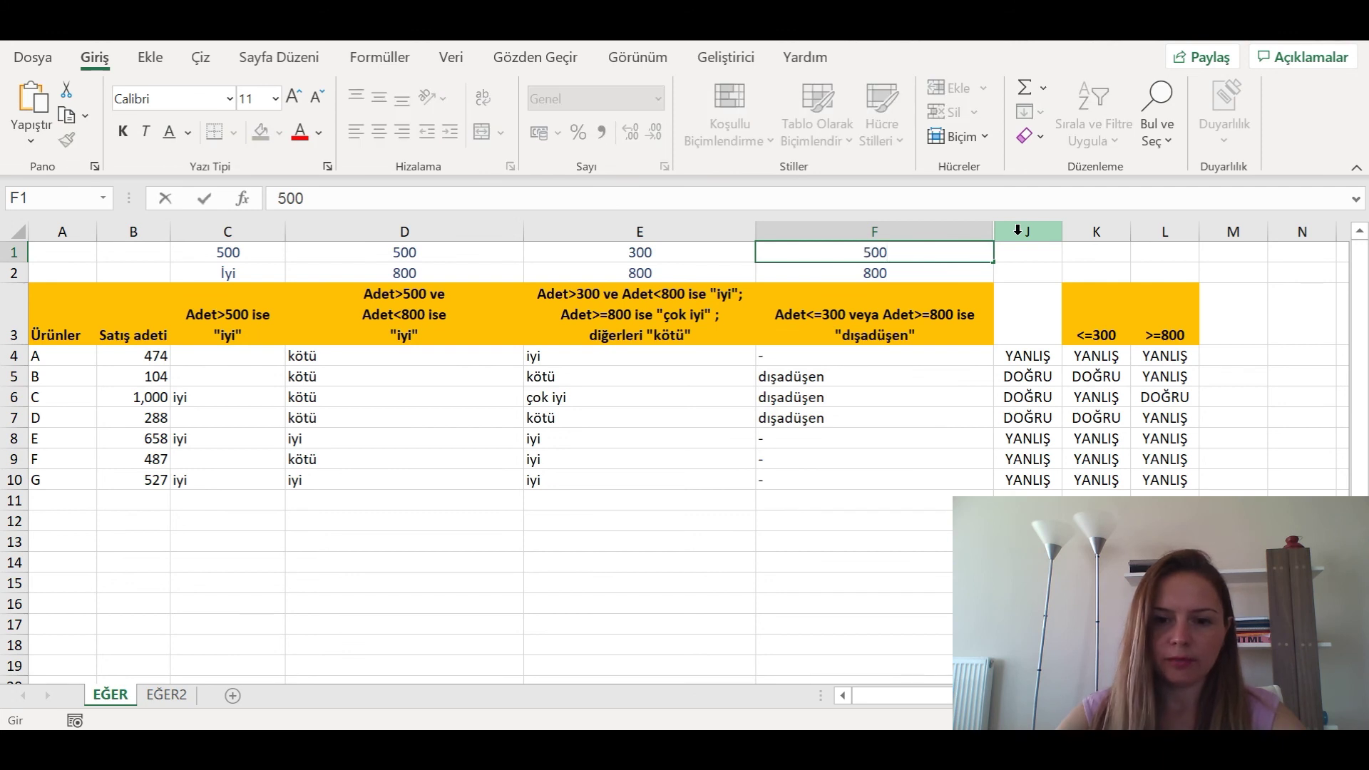
key("Return")
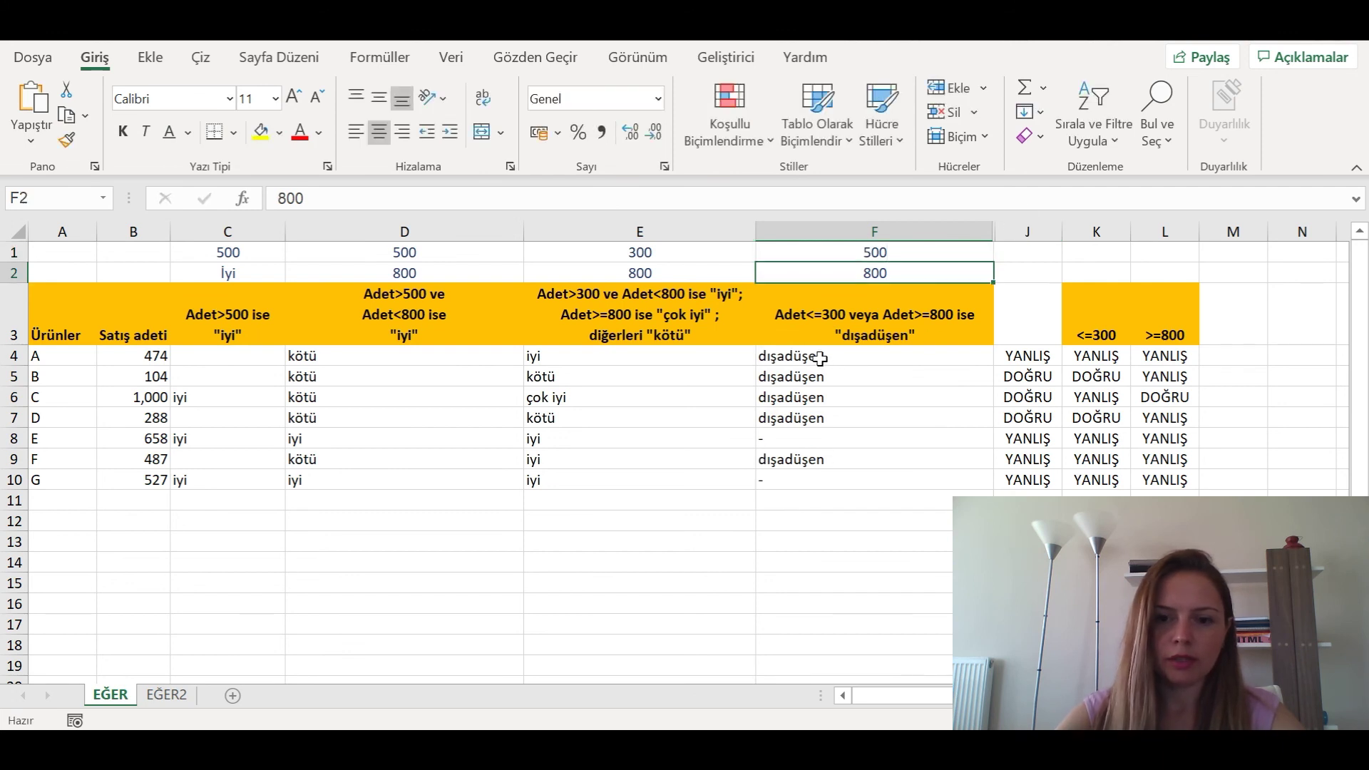
left_click(818, 357)
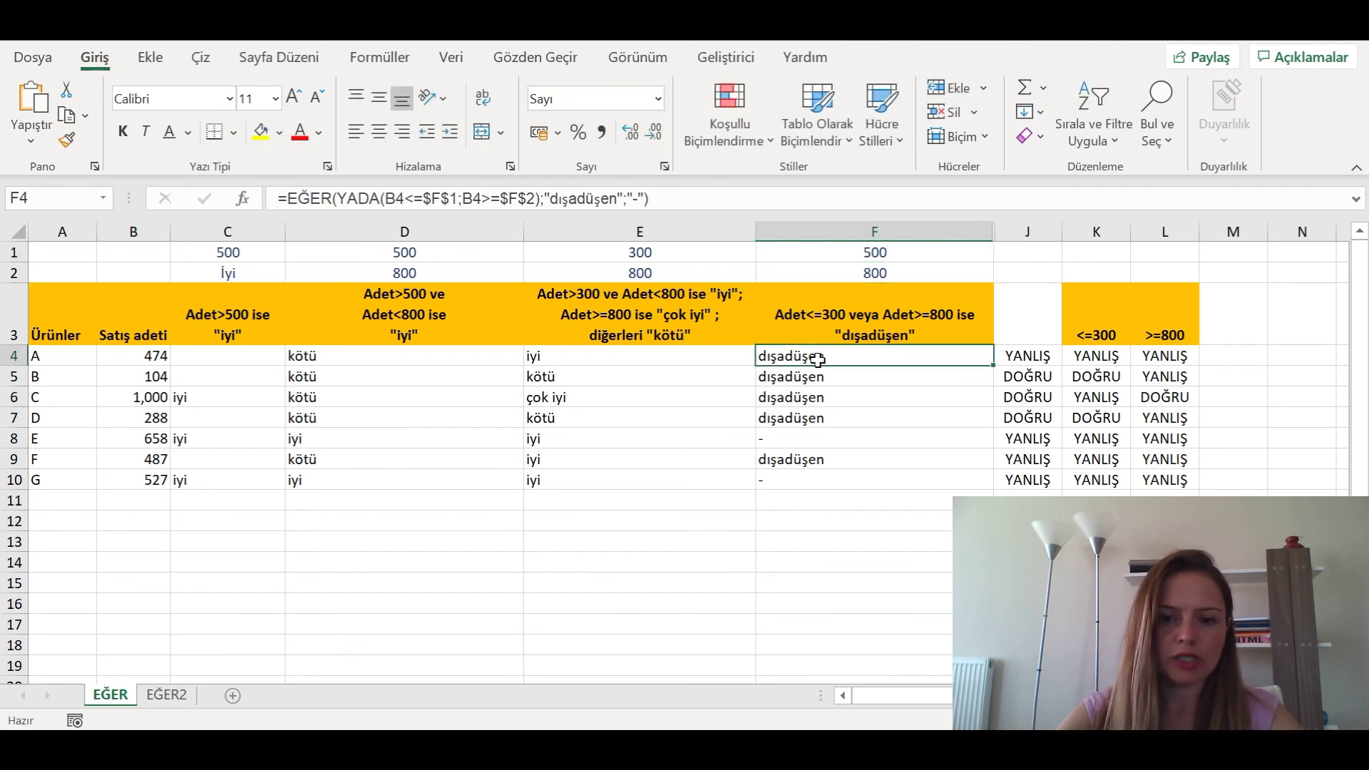
left_click(800, 464)
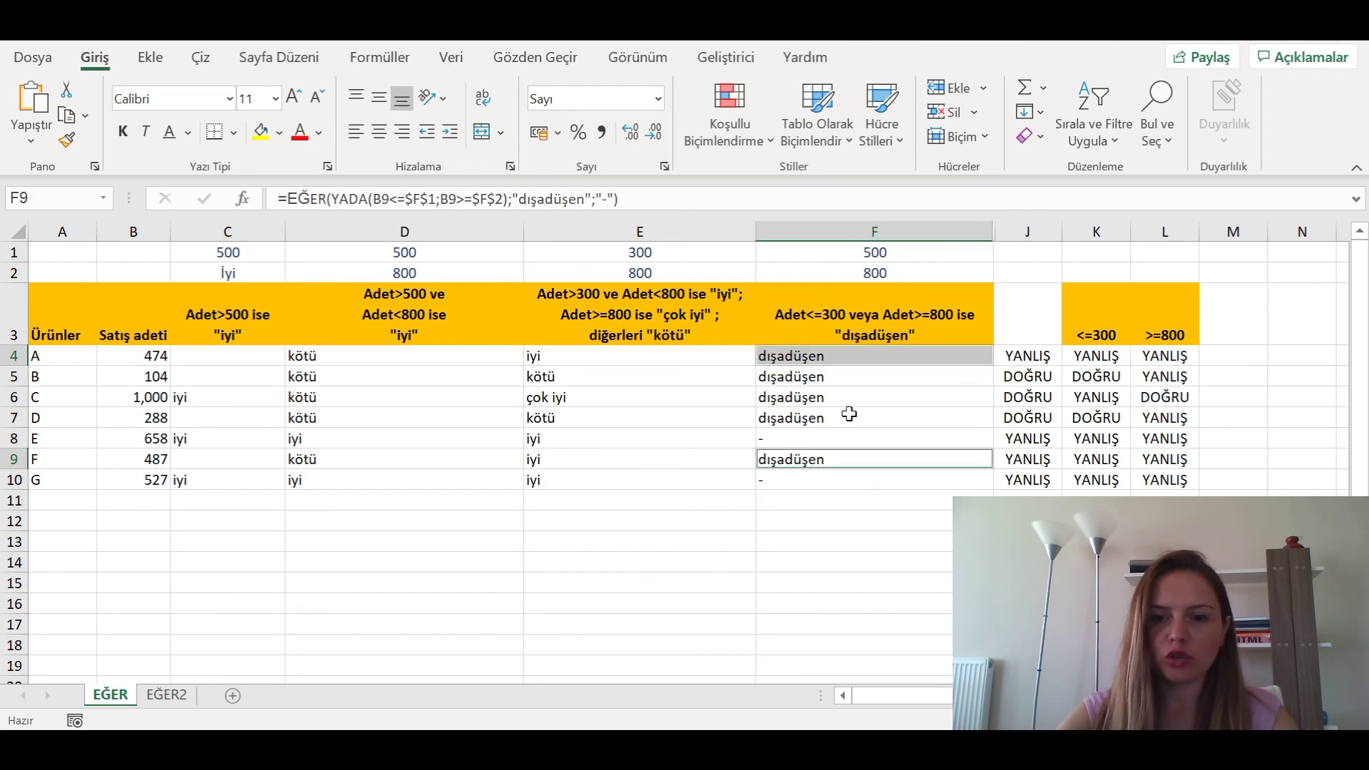
left_click(900, 253)
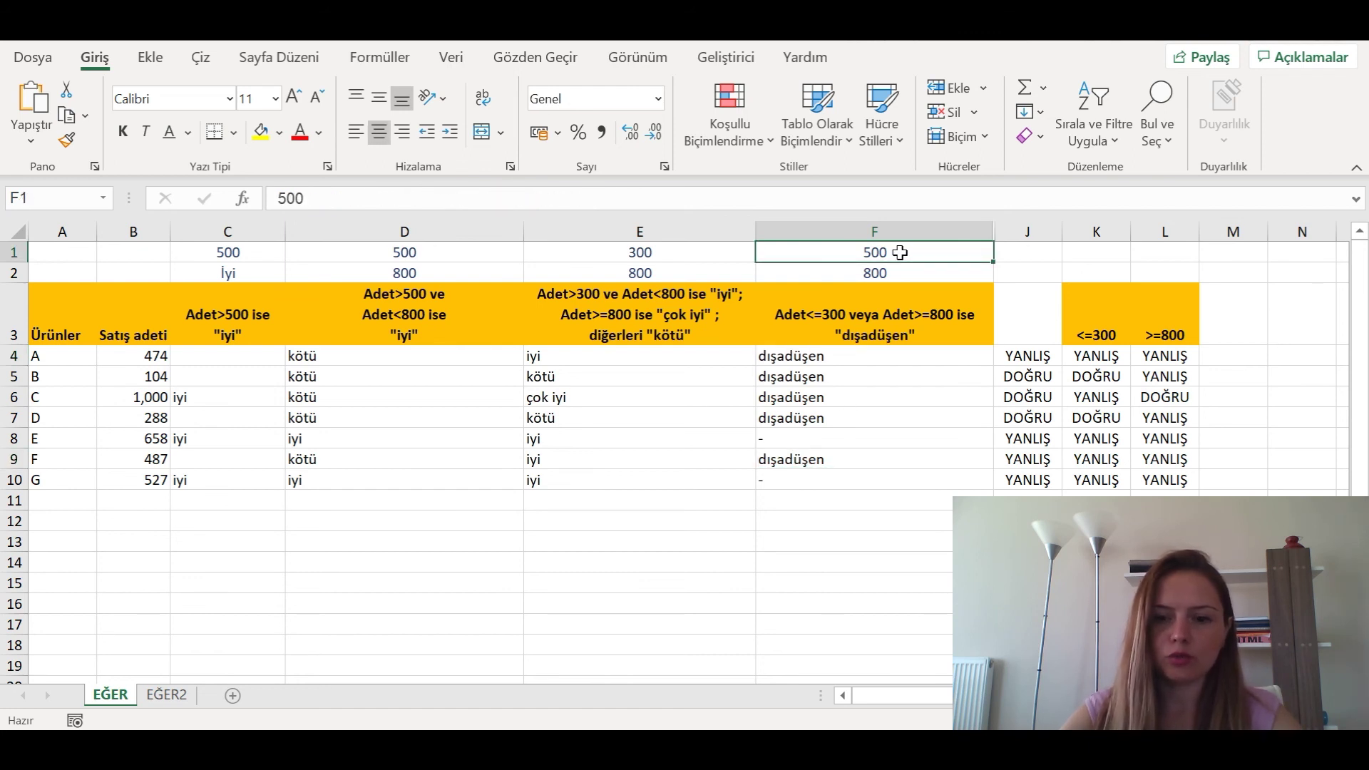
type("300")
key("Return")
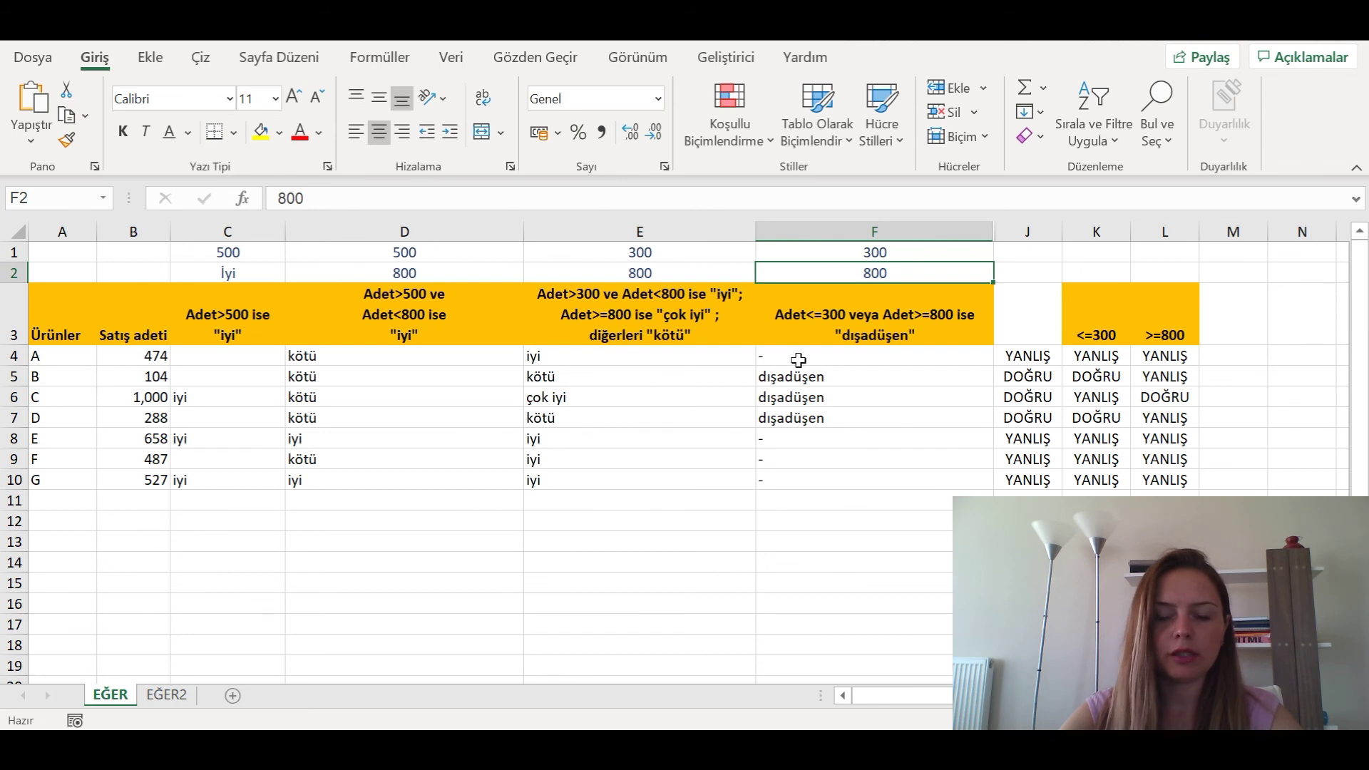
left_click(818, 416)
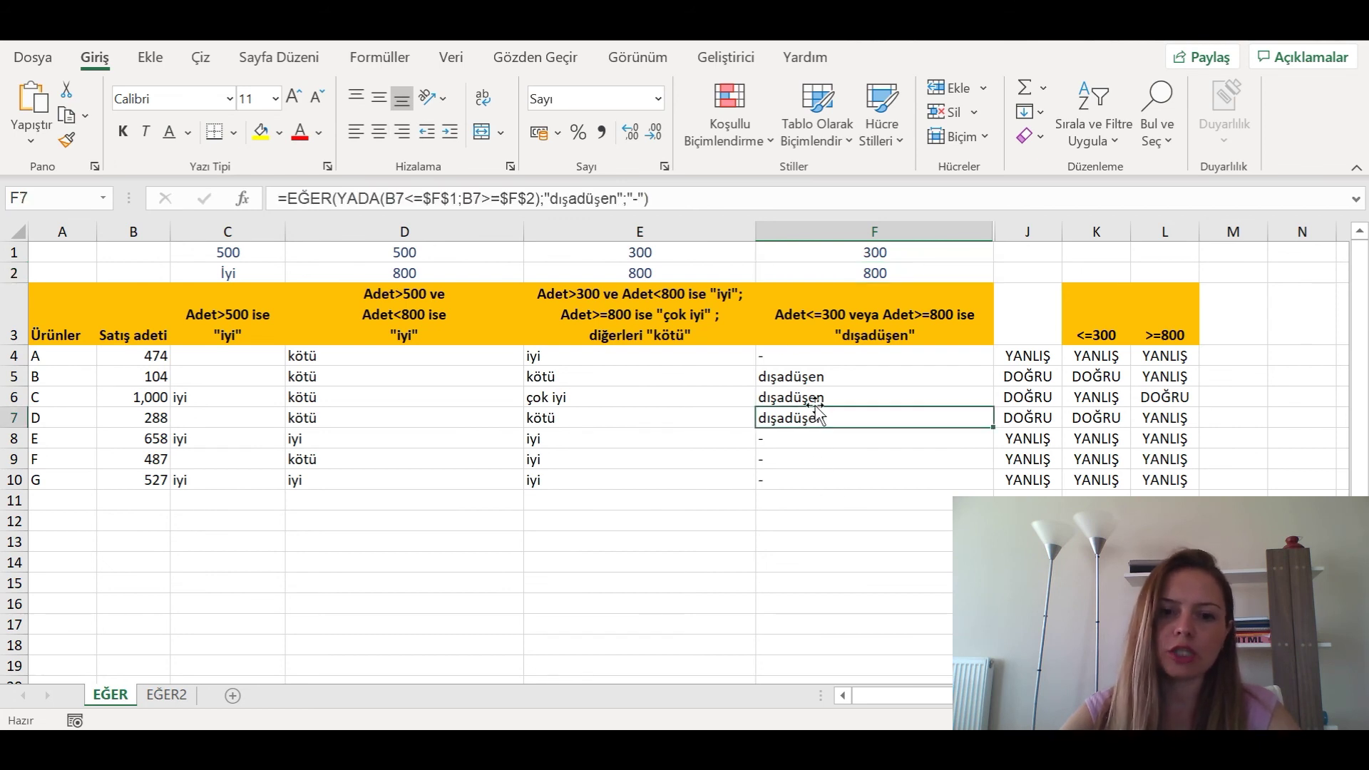